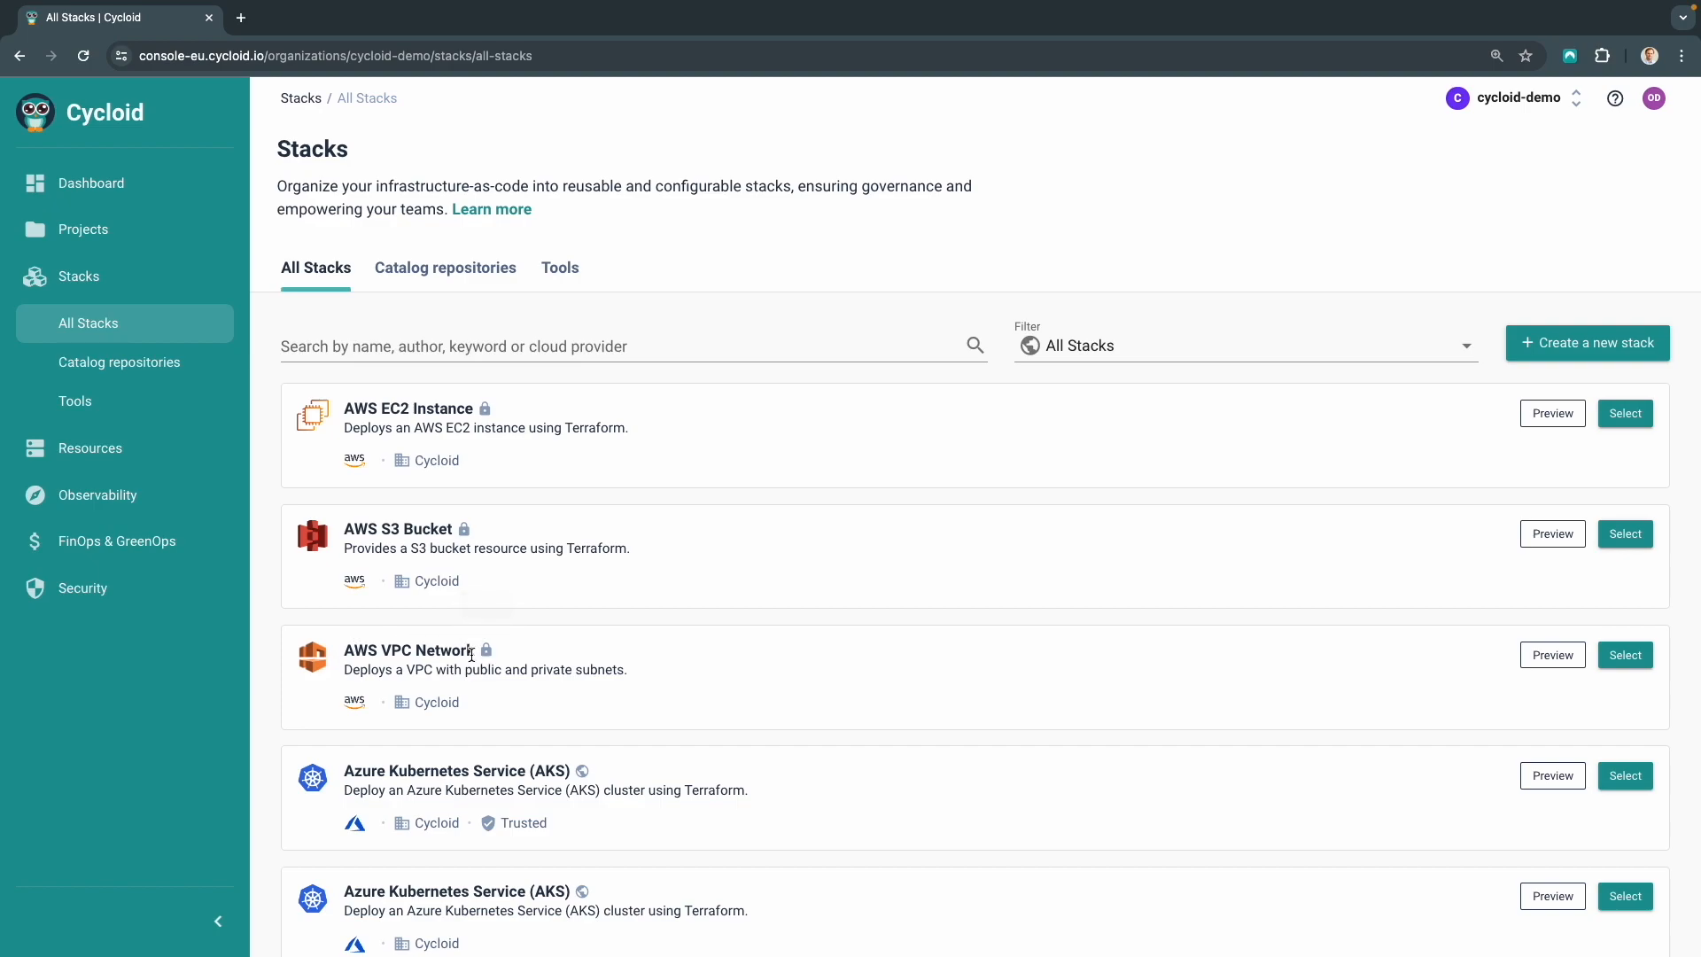
click(438, 275)
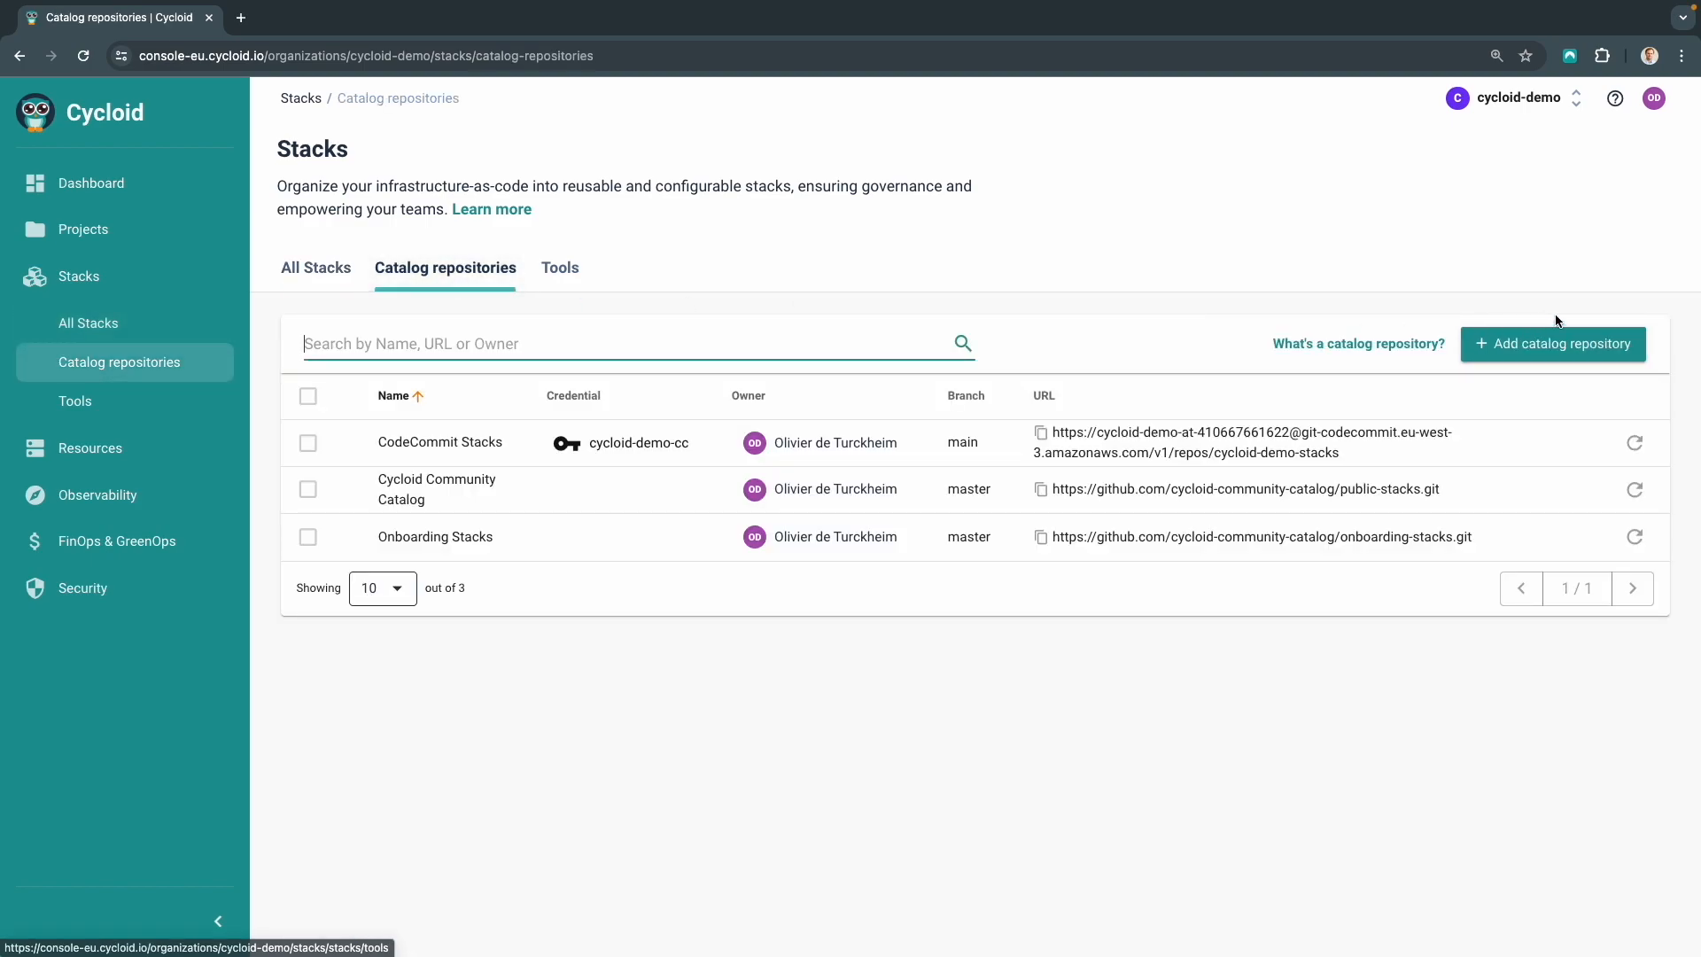
click(1550, 346)
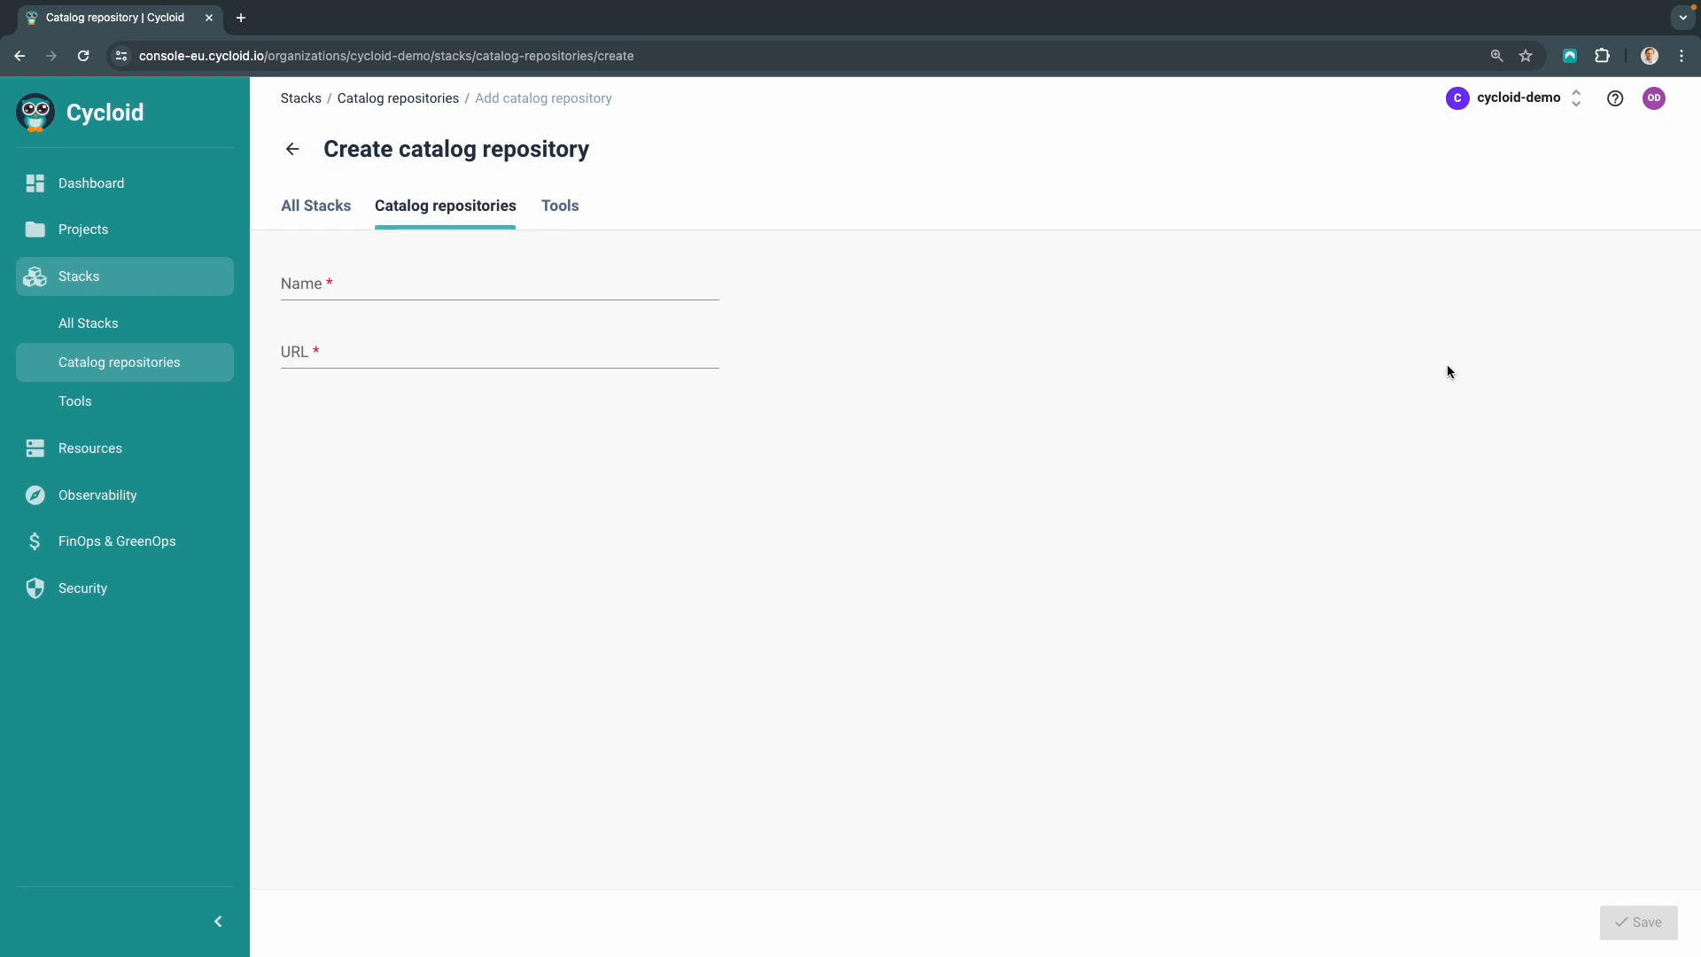
click(518, 355)
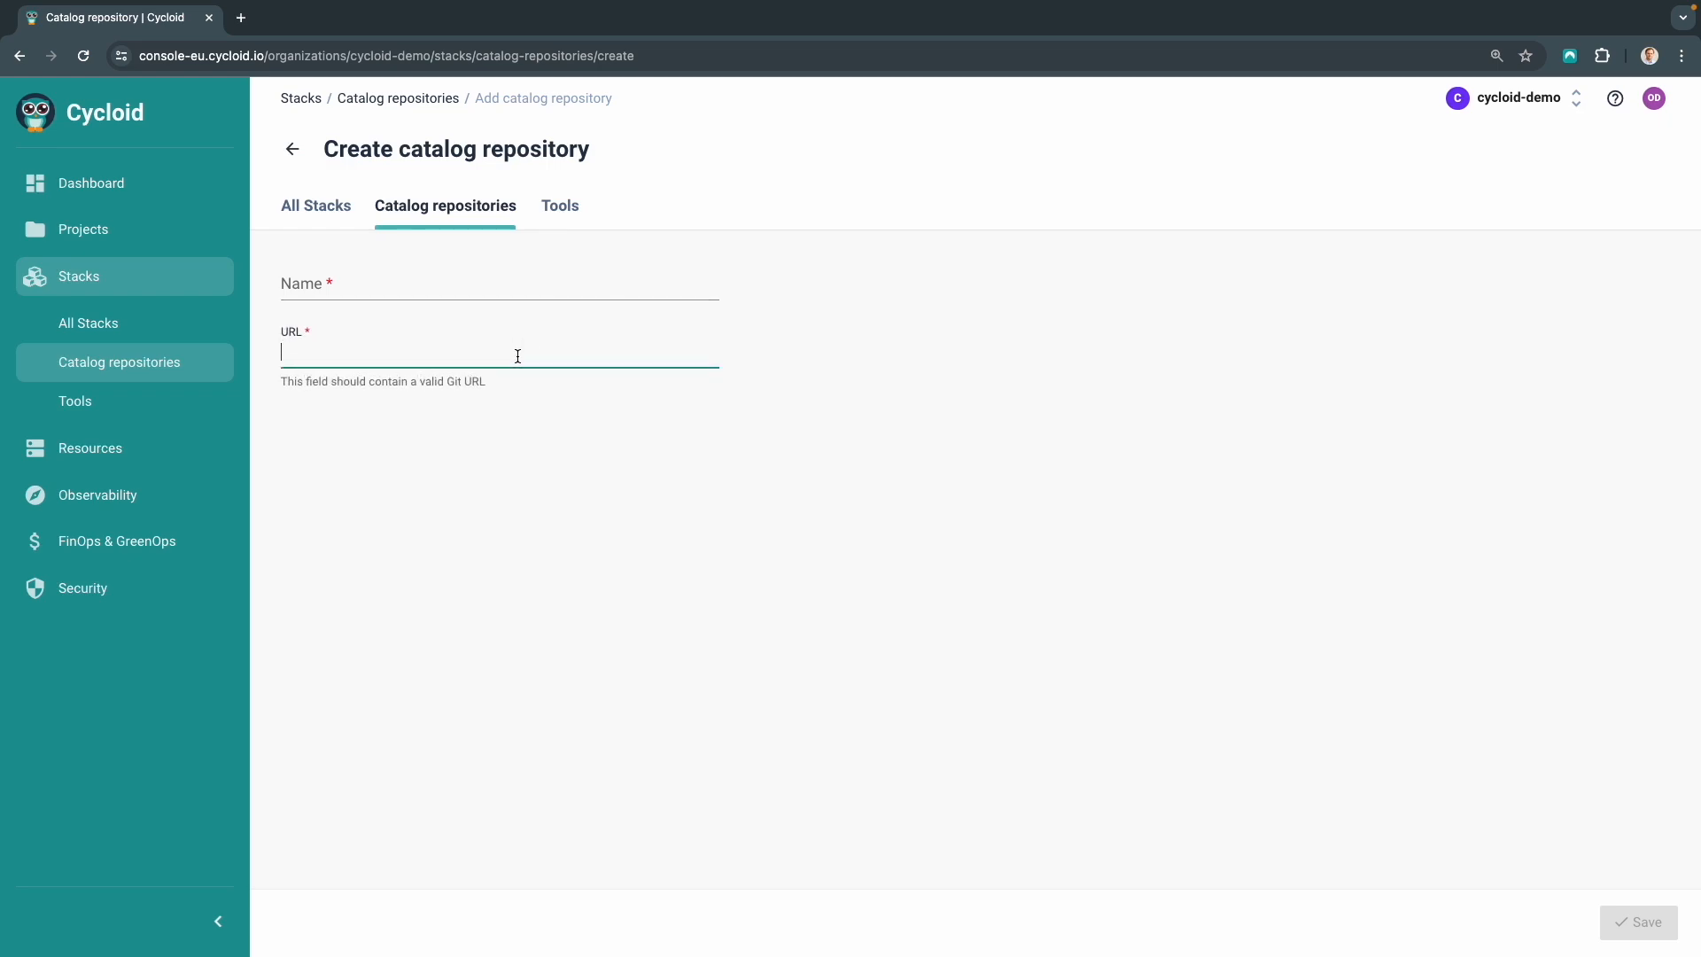
text(https://github.com/cycloid-community-catalog/onboarding-stacks.git)
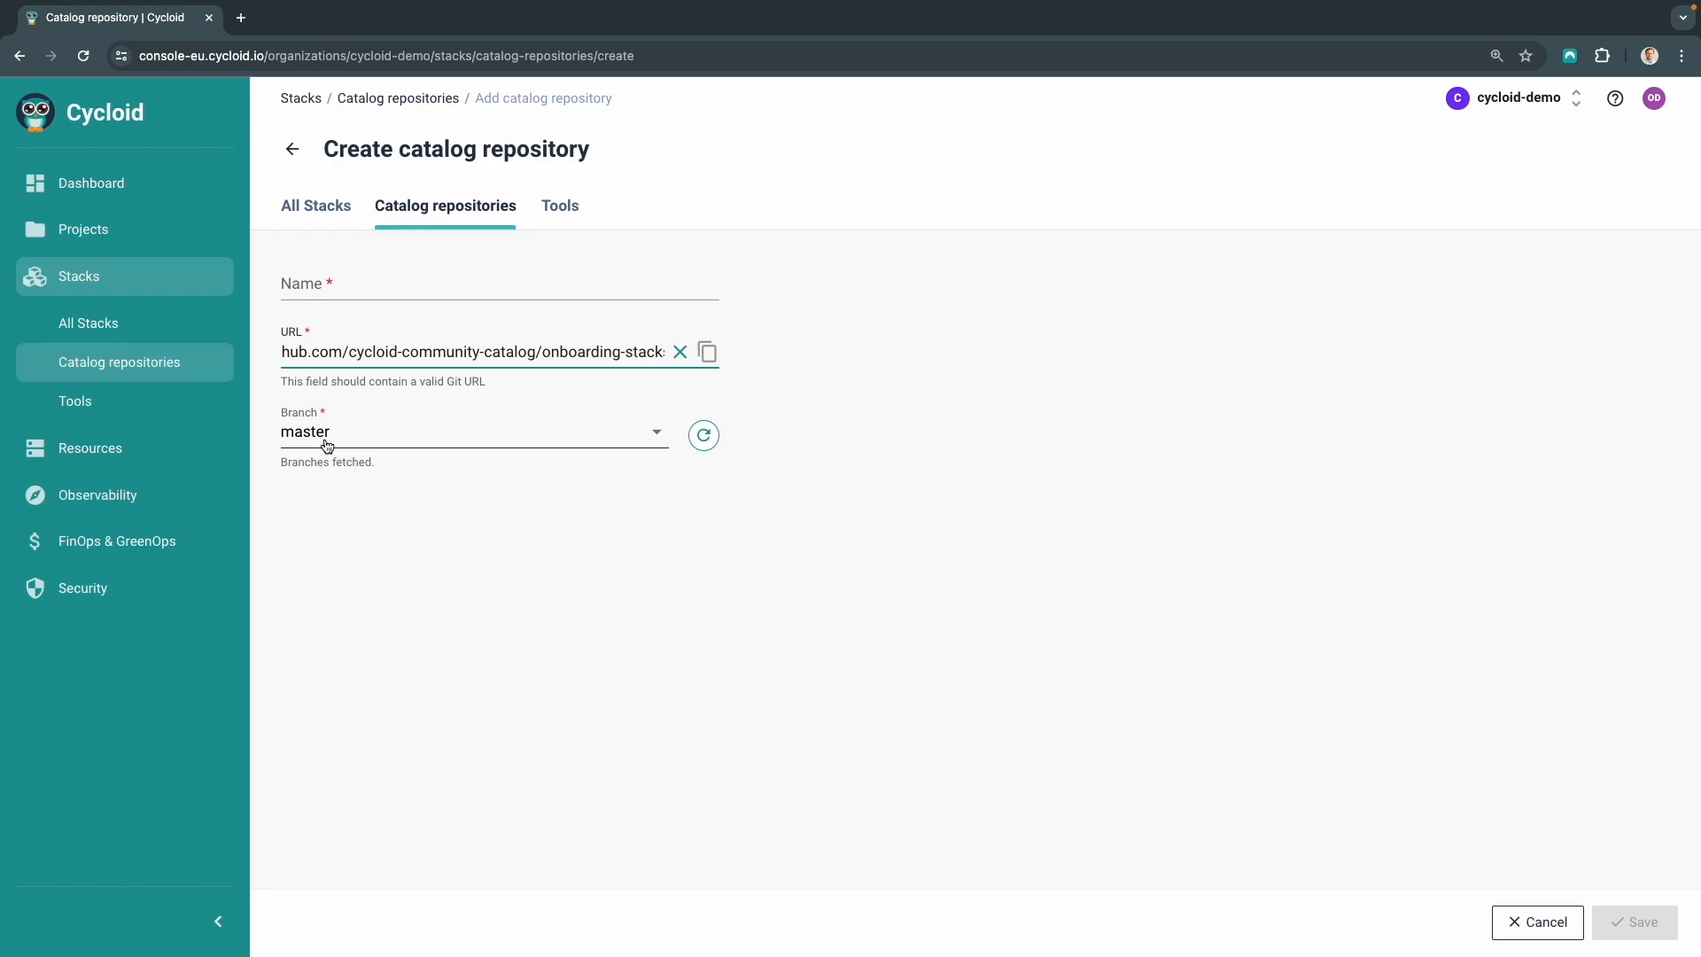
click(335, 287)
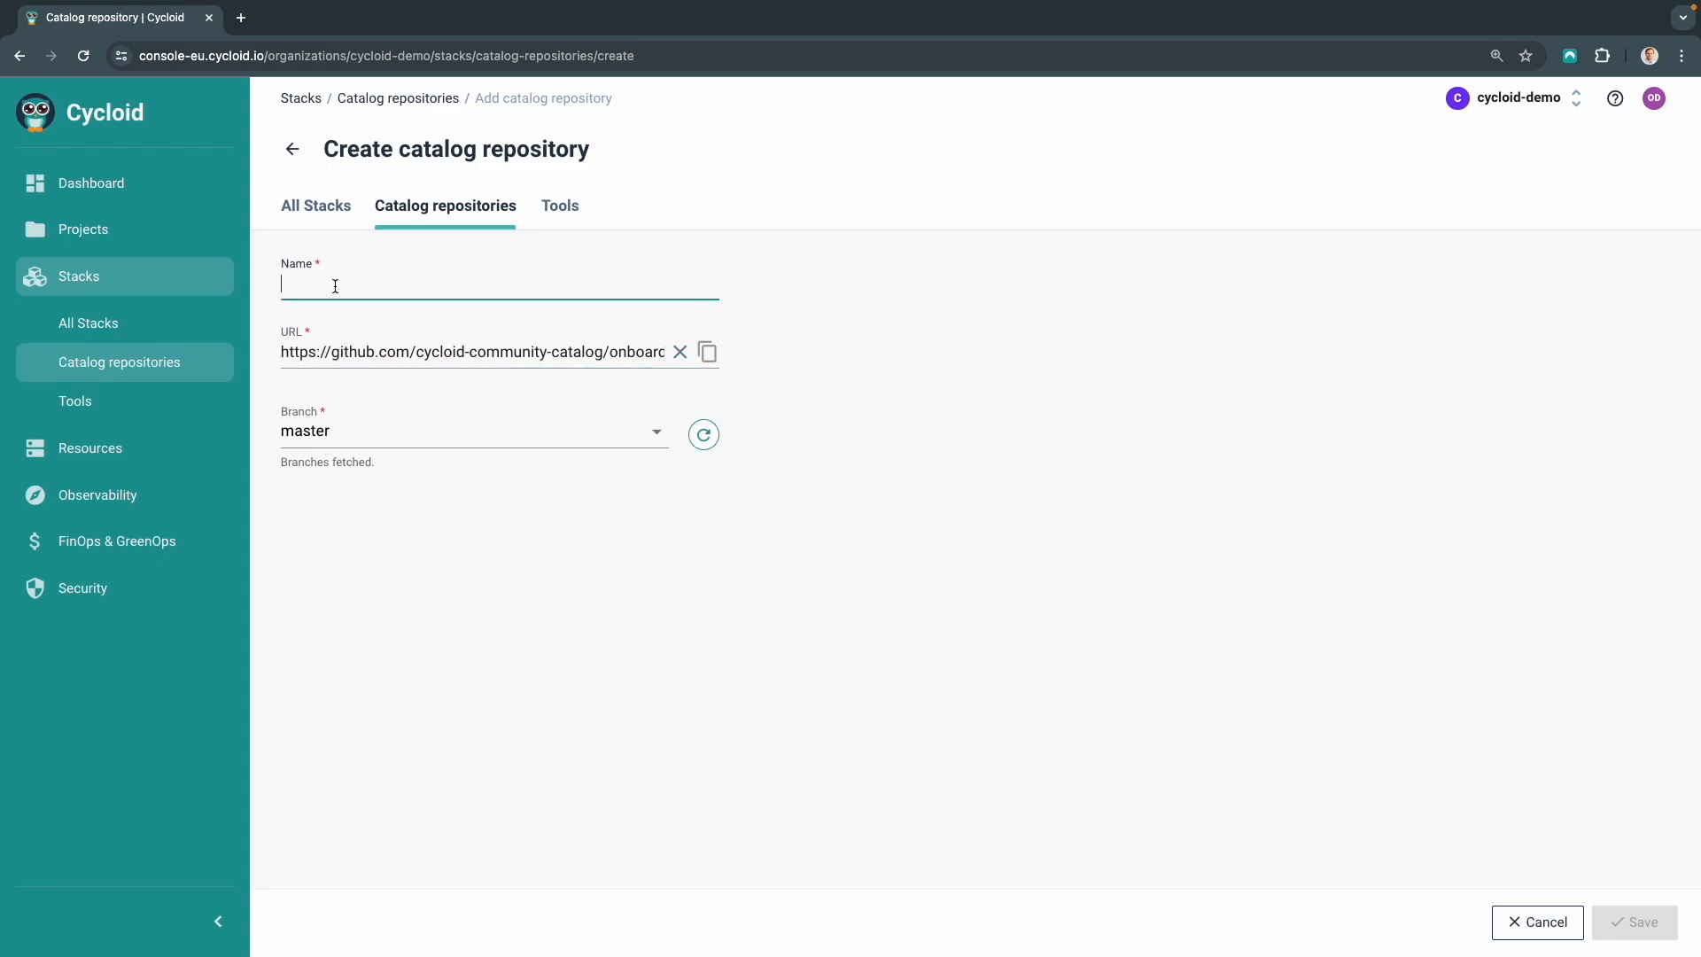
text(O)
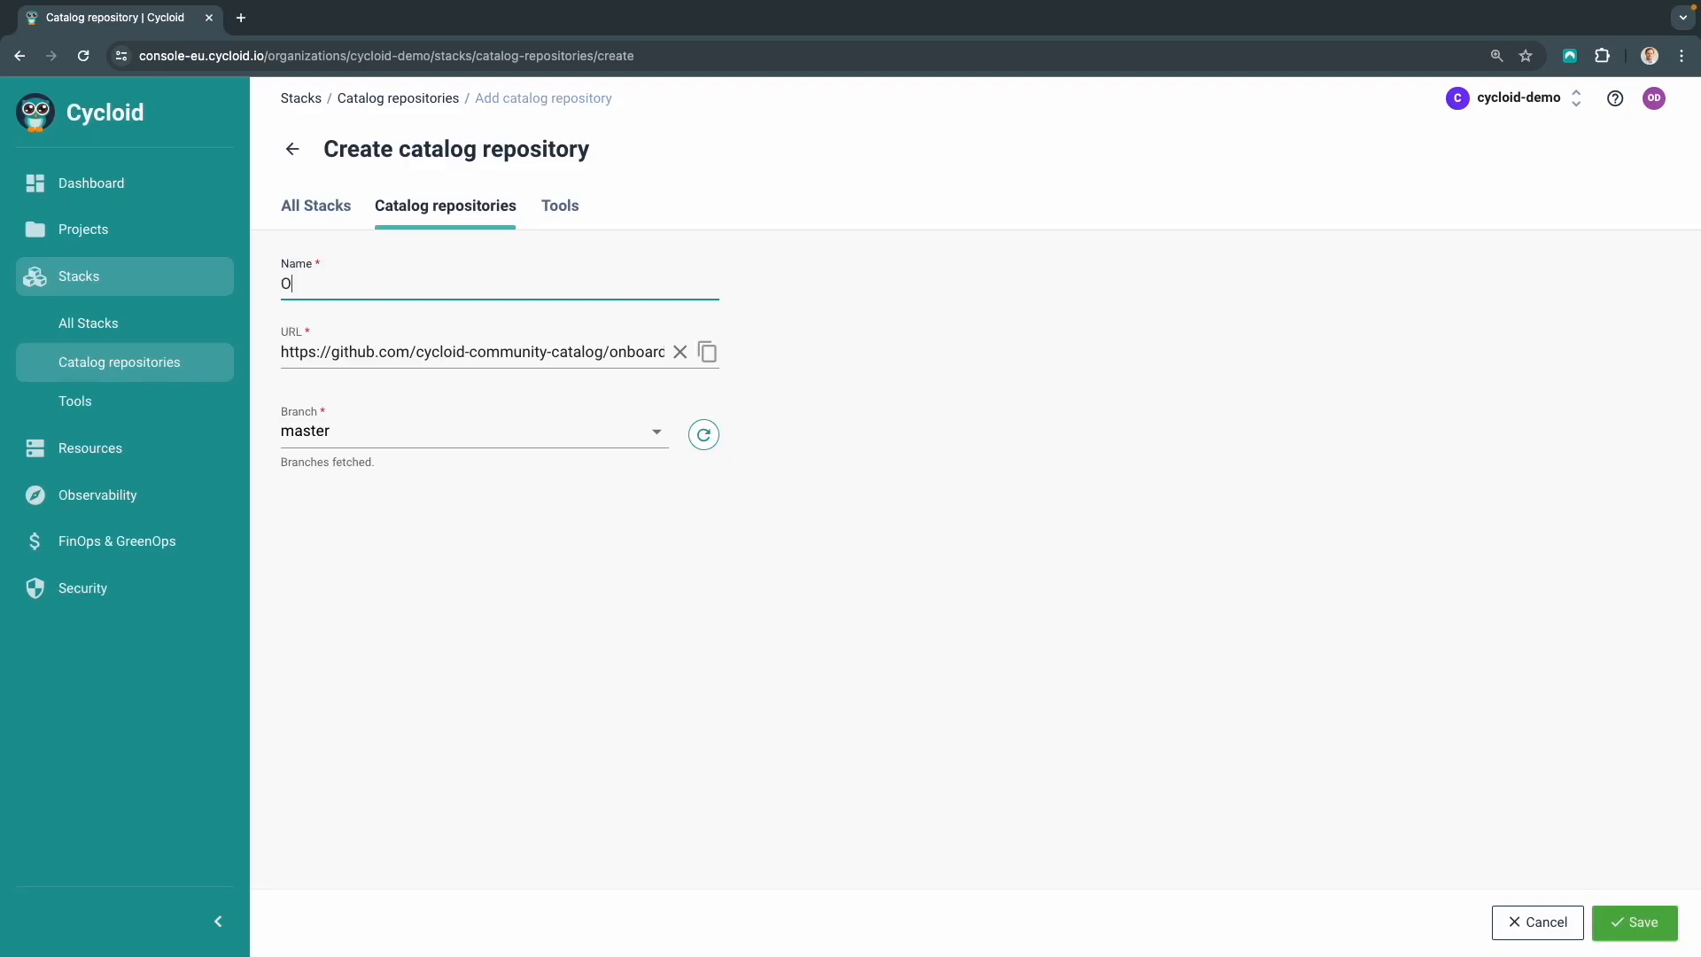
text(nboarding Stacks)
click(1634, 929)
Create a project named AWS VPC Network from the AWS VPC Network stack
click(305, 207)
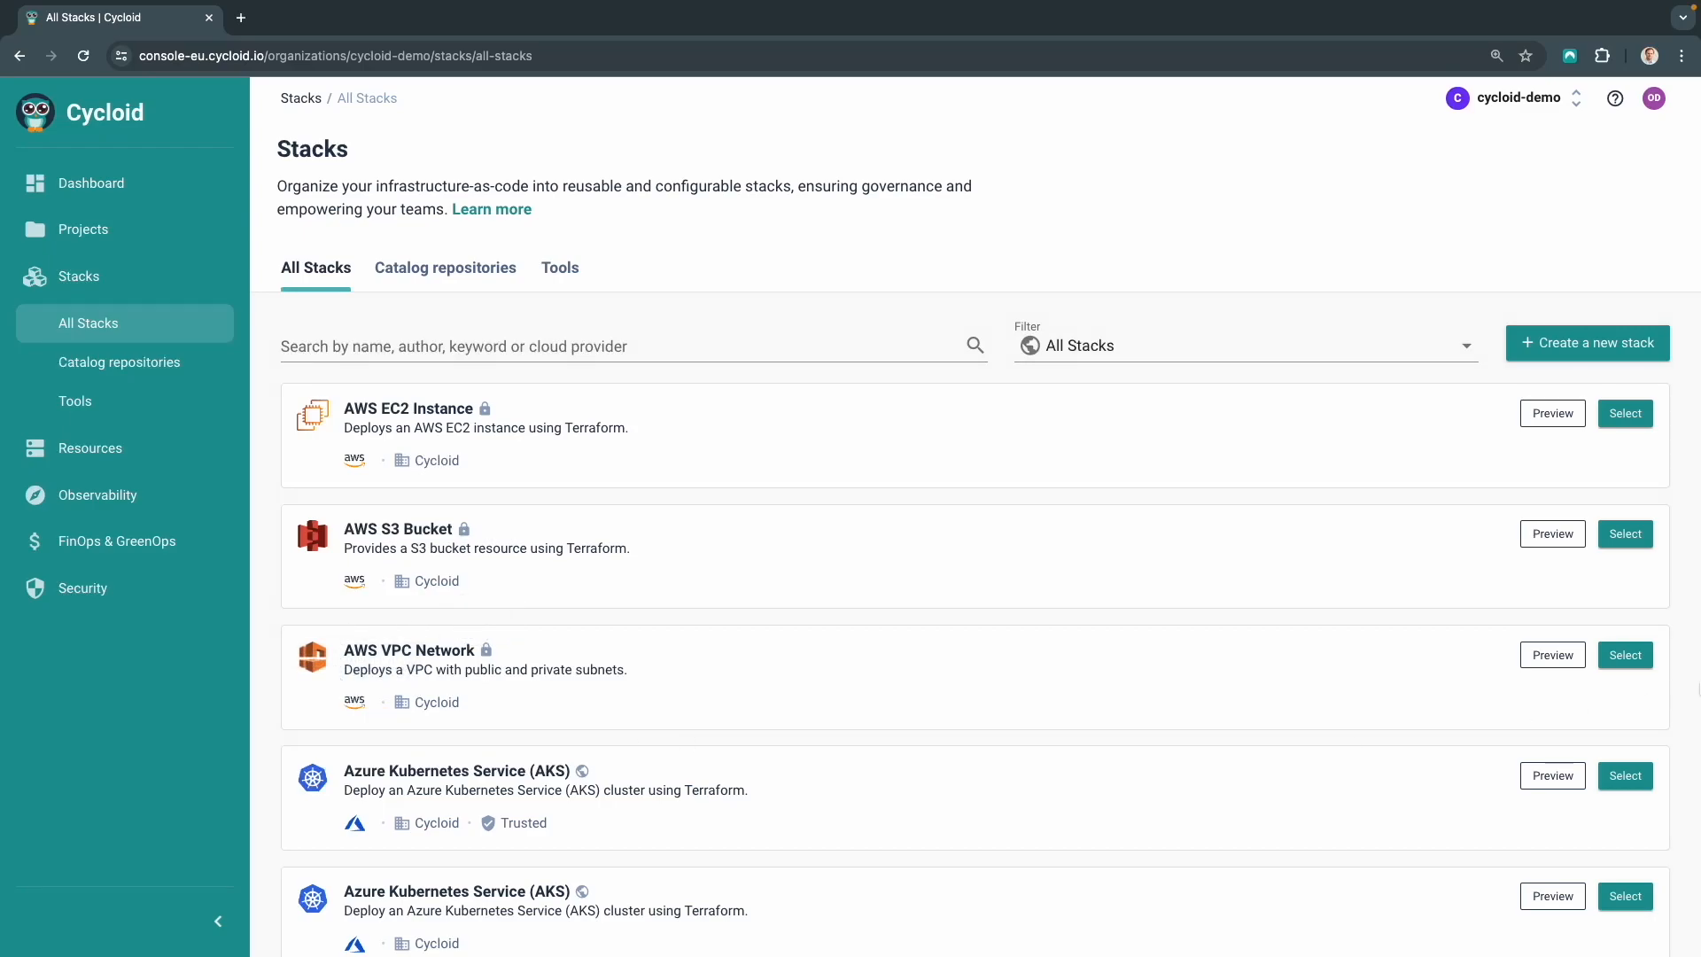
click(1624, 655)
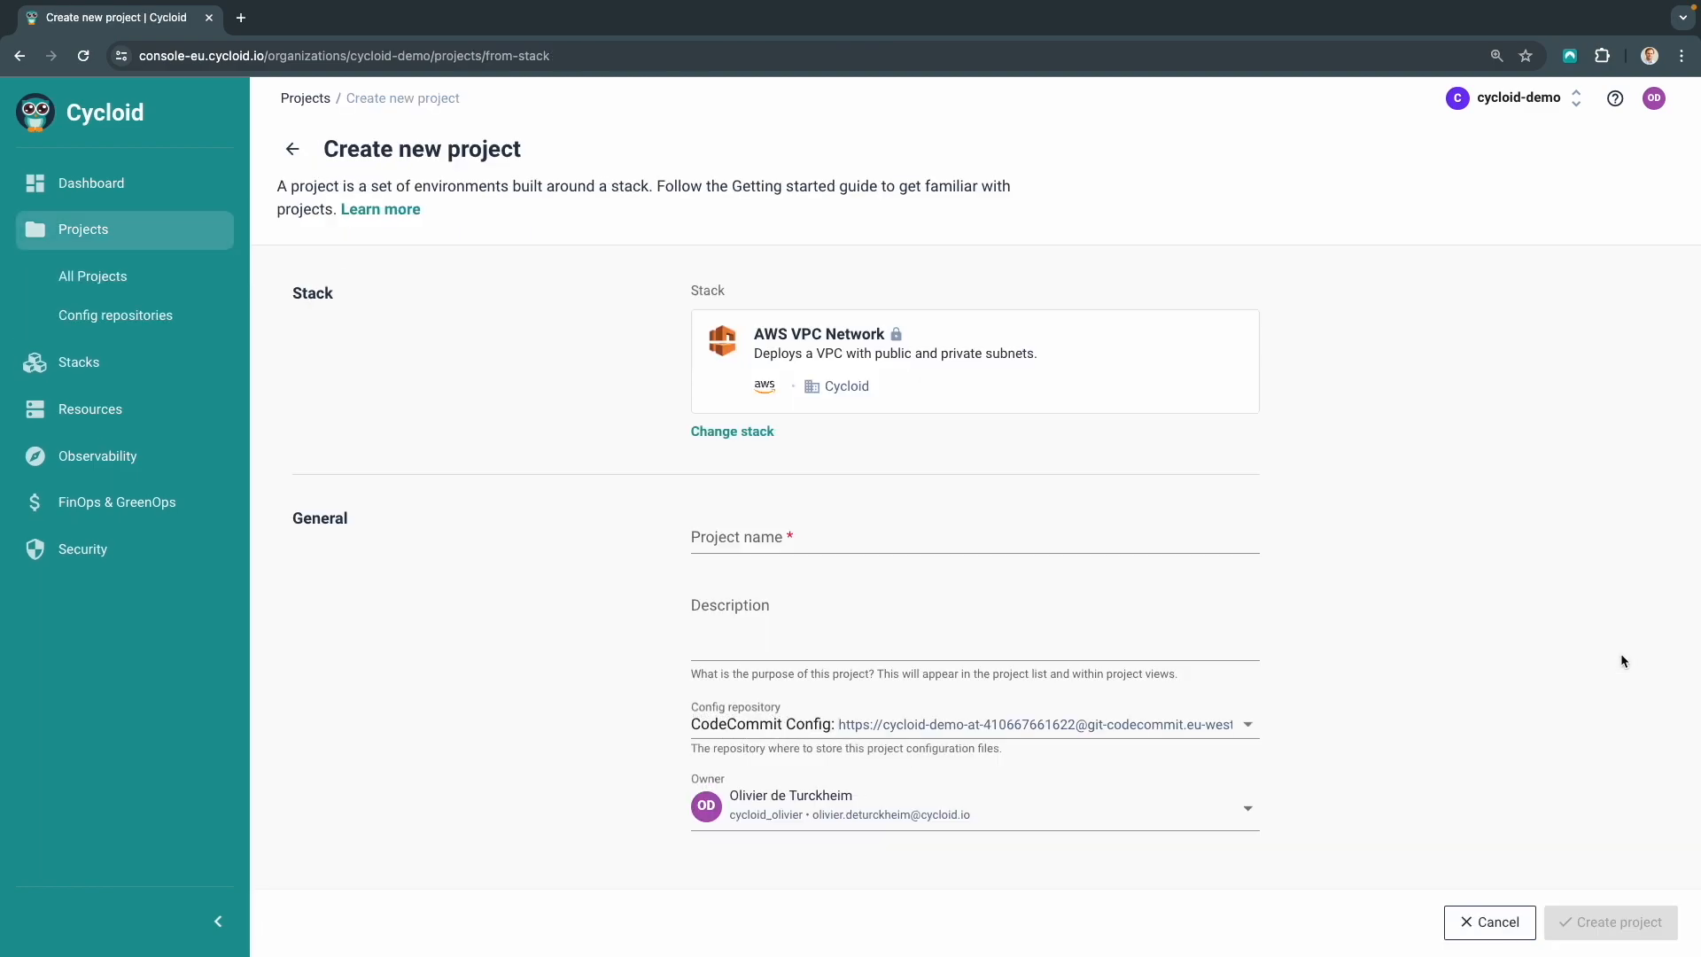
click(754, 540)
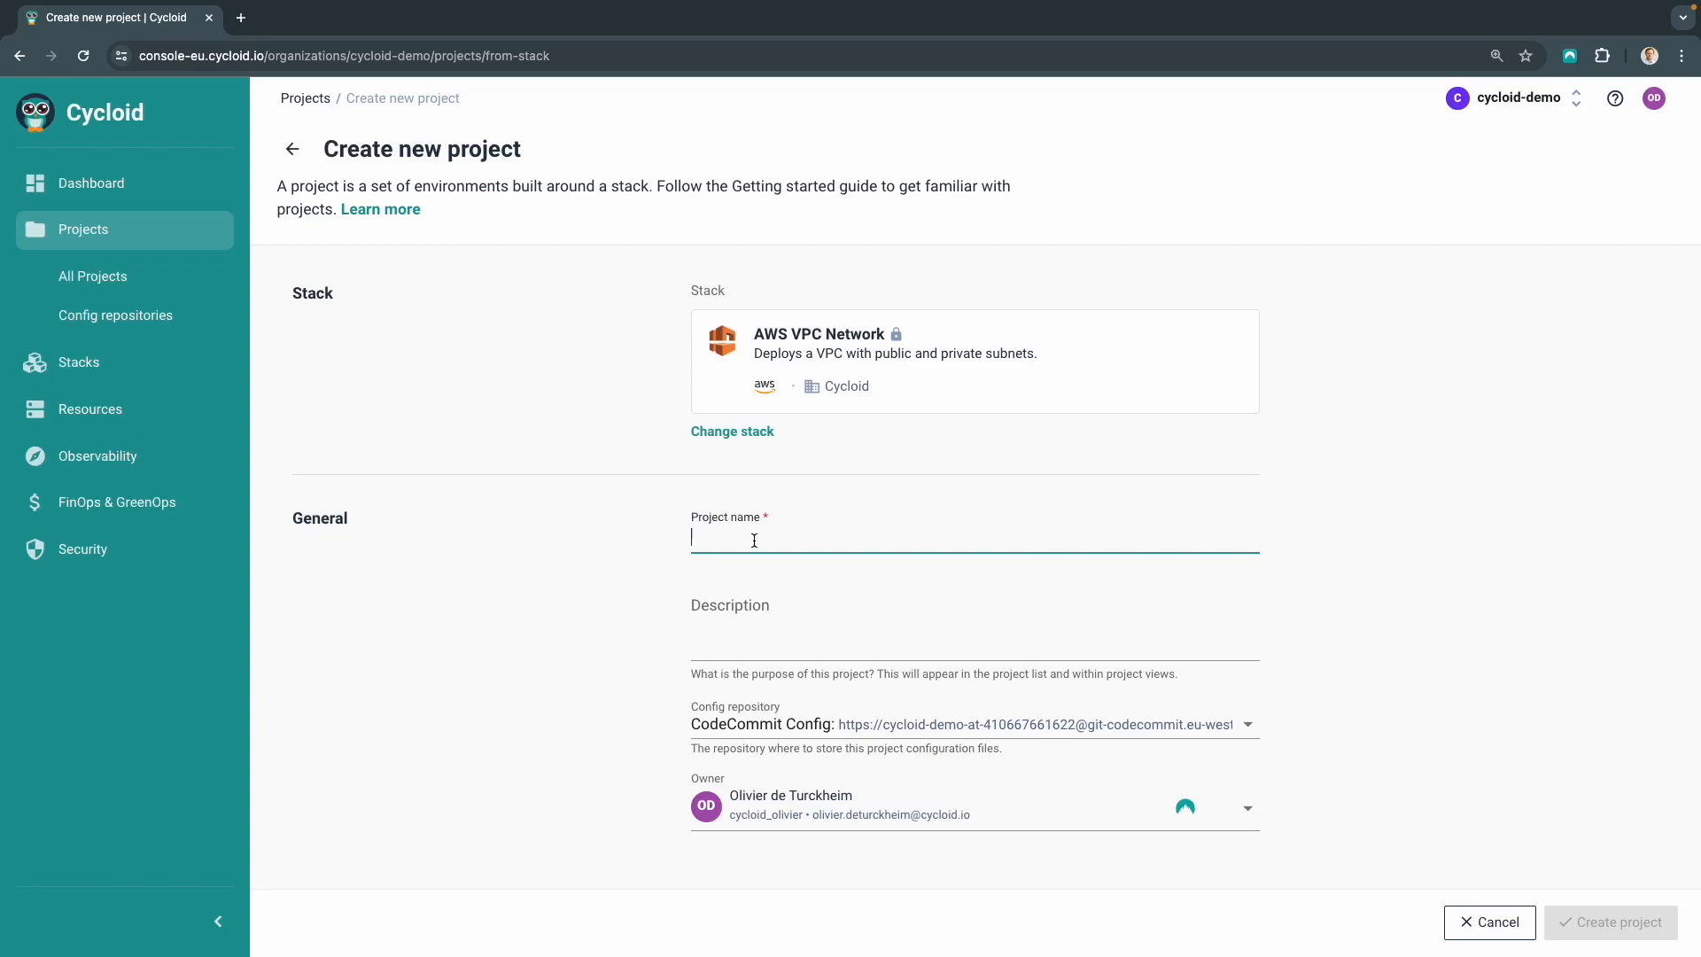
text(AWS VPC Network)
click(1586, 925)
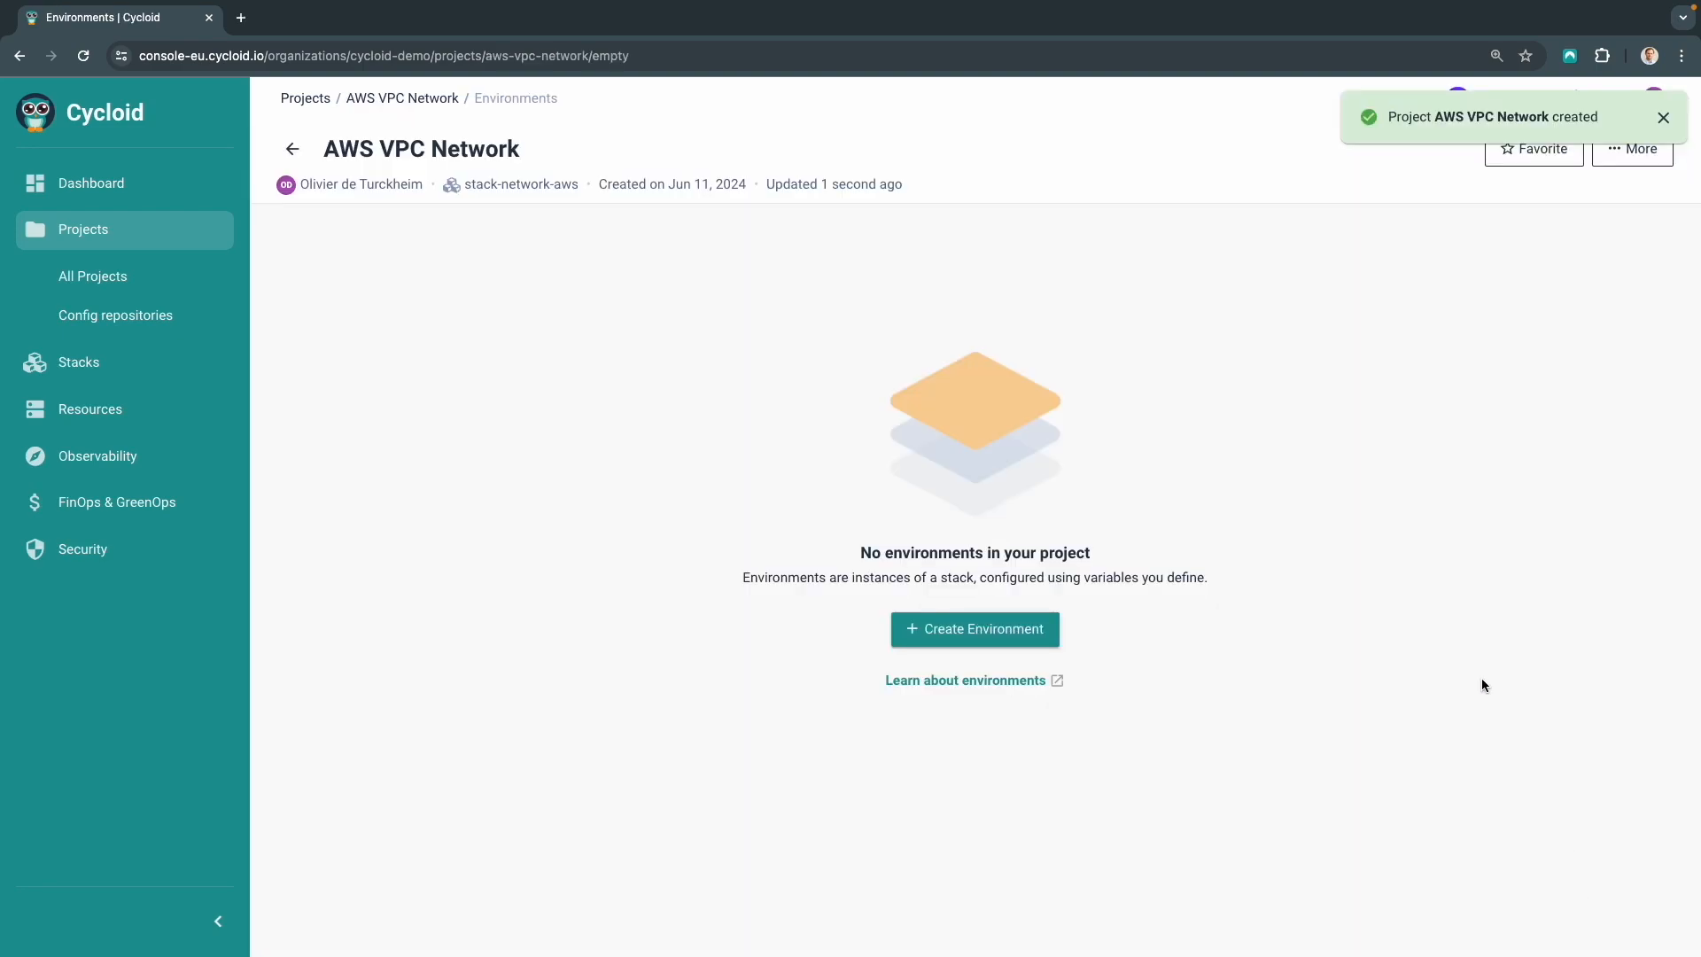
Start a new environment named dev1 with a green light bulb icon and proceed to its configuration
click(968, 630)
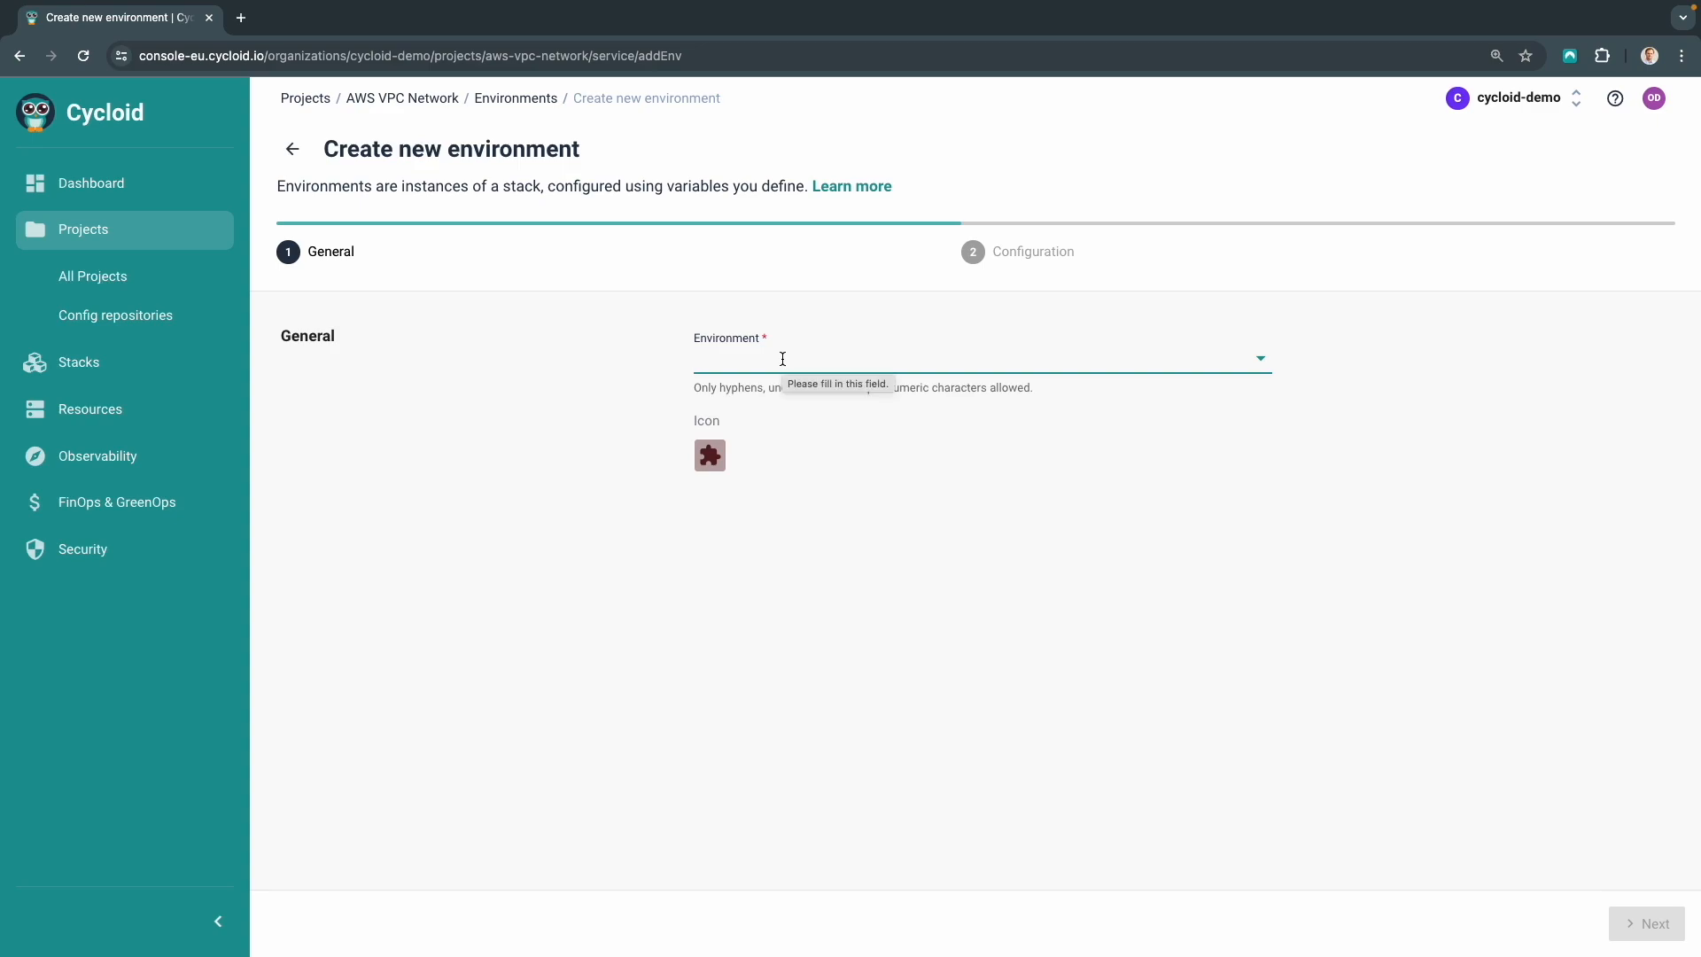
text(dev1)
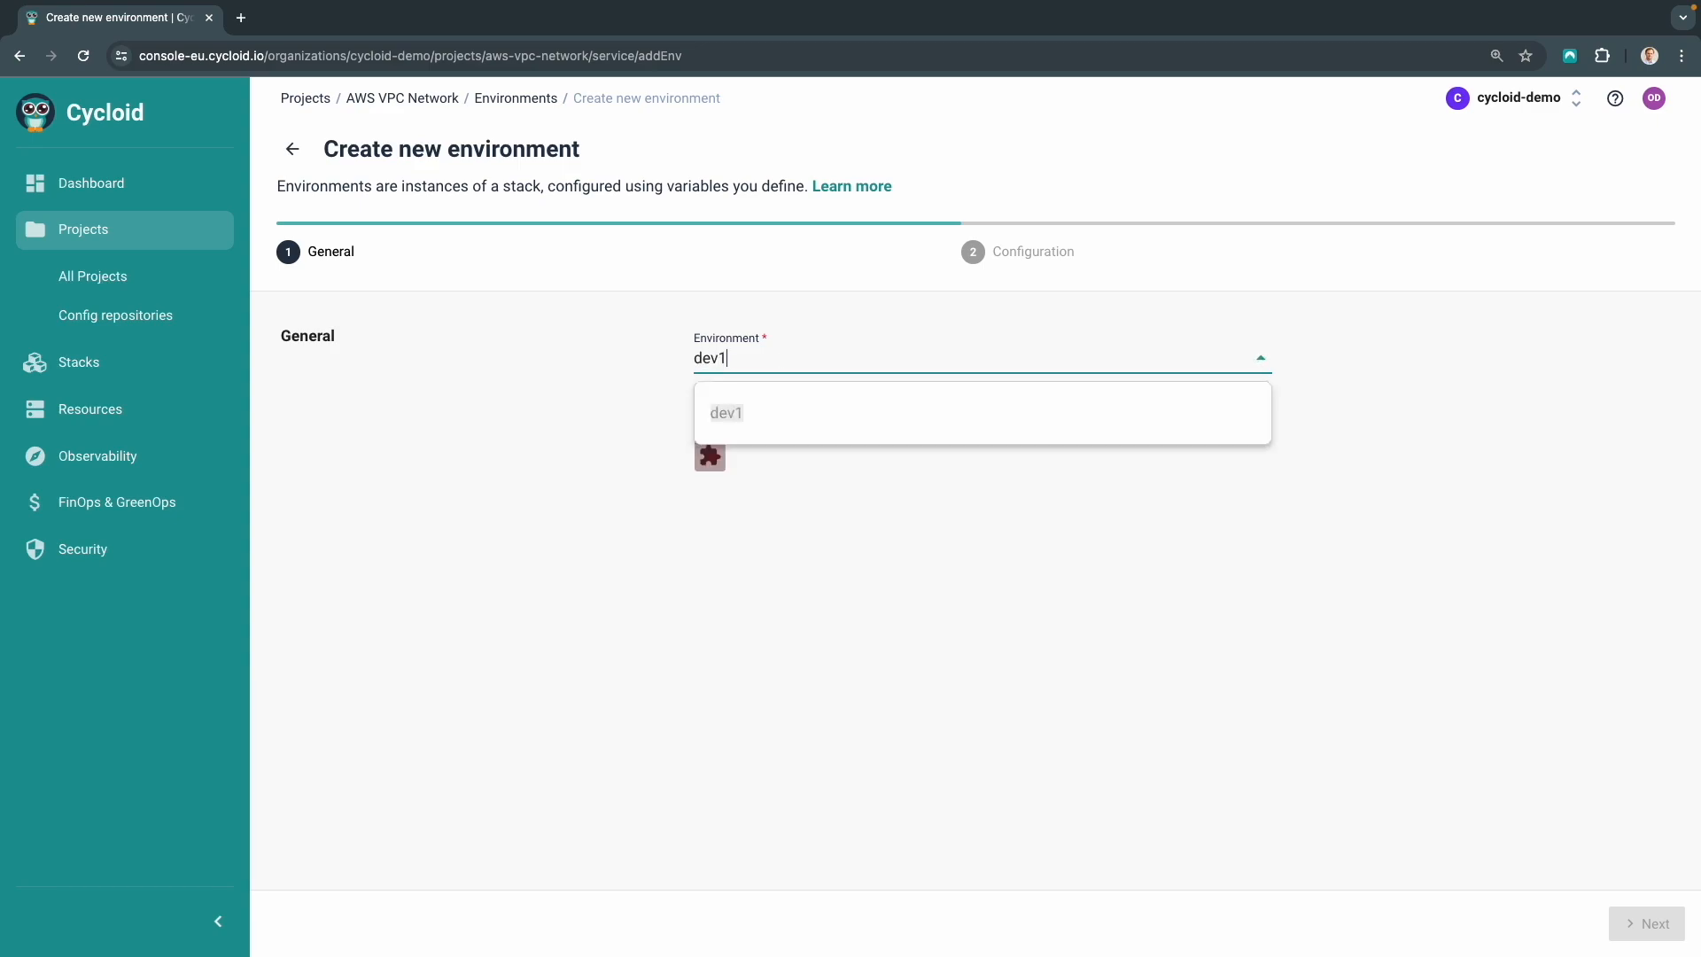
click(620, 345)
click(710, 455)
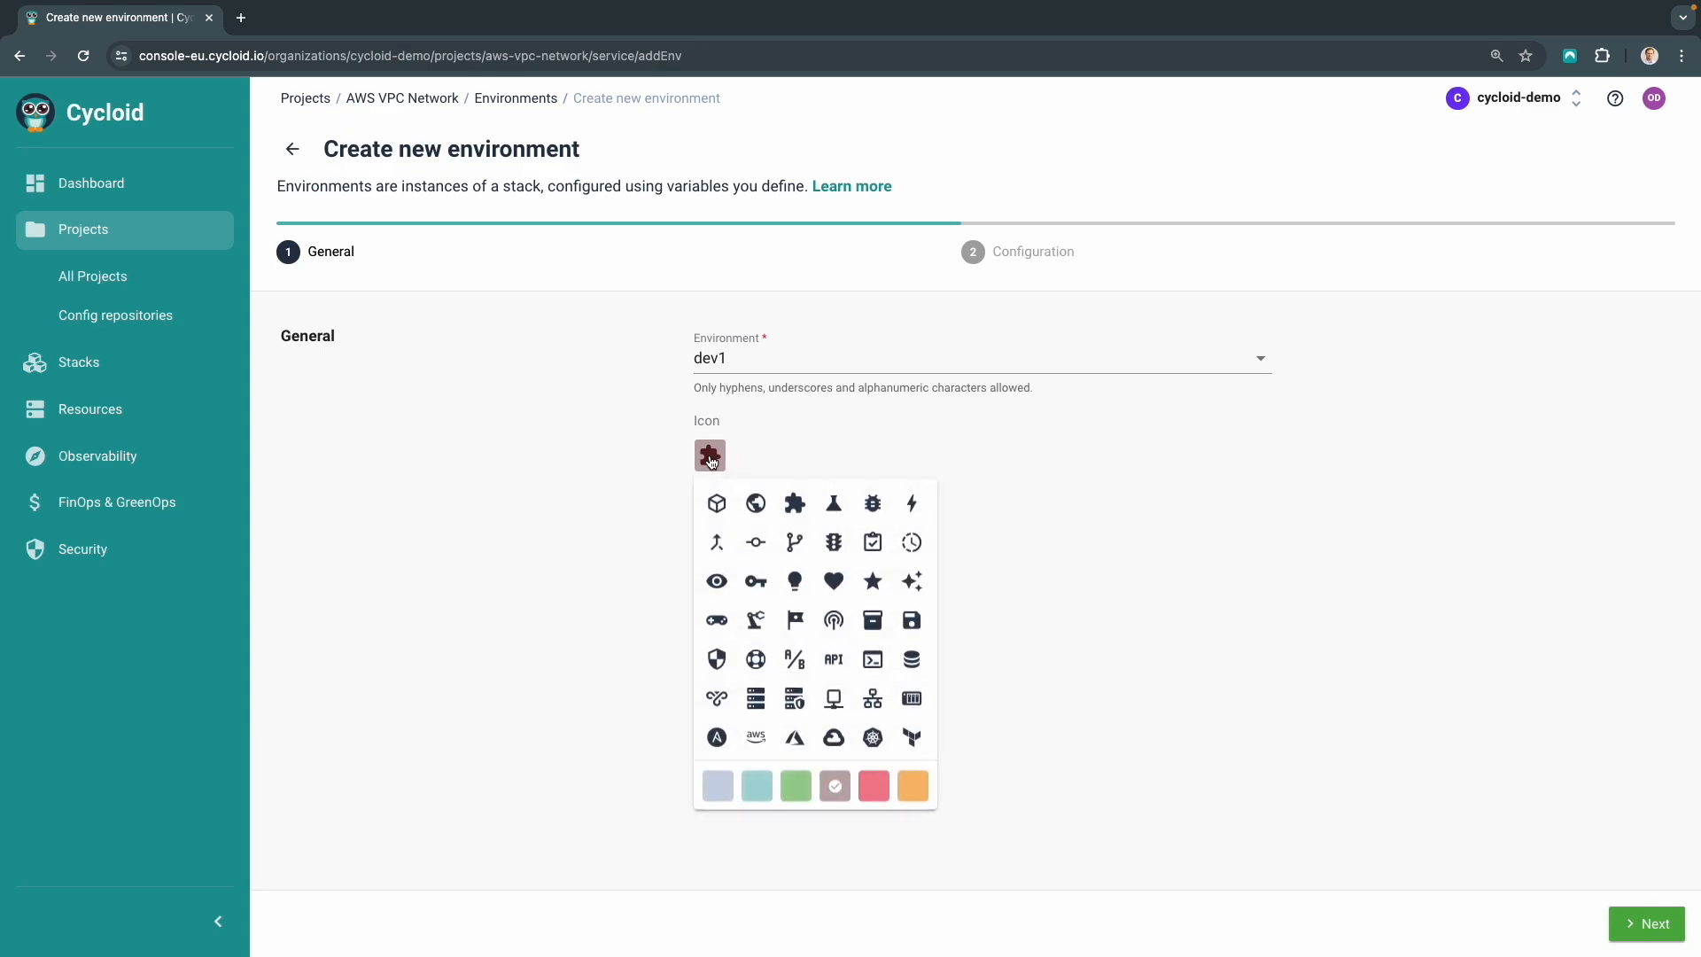
click(794, 580)
click(795, 785)
click(1157, 668)
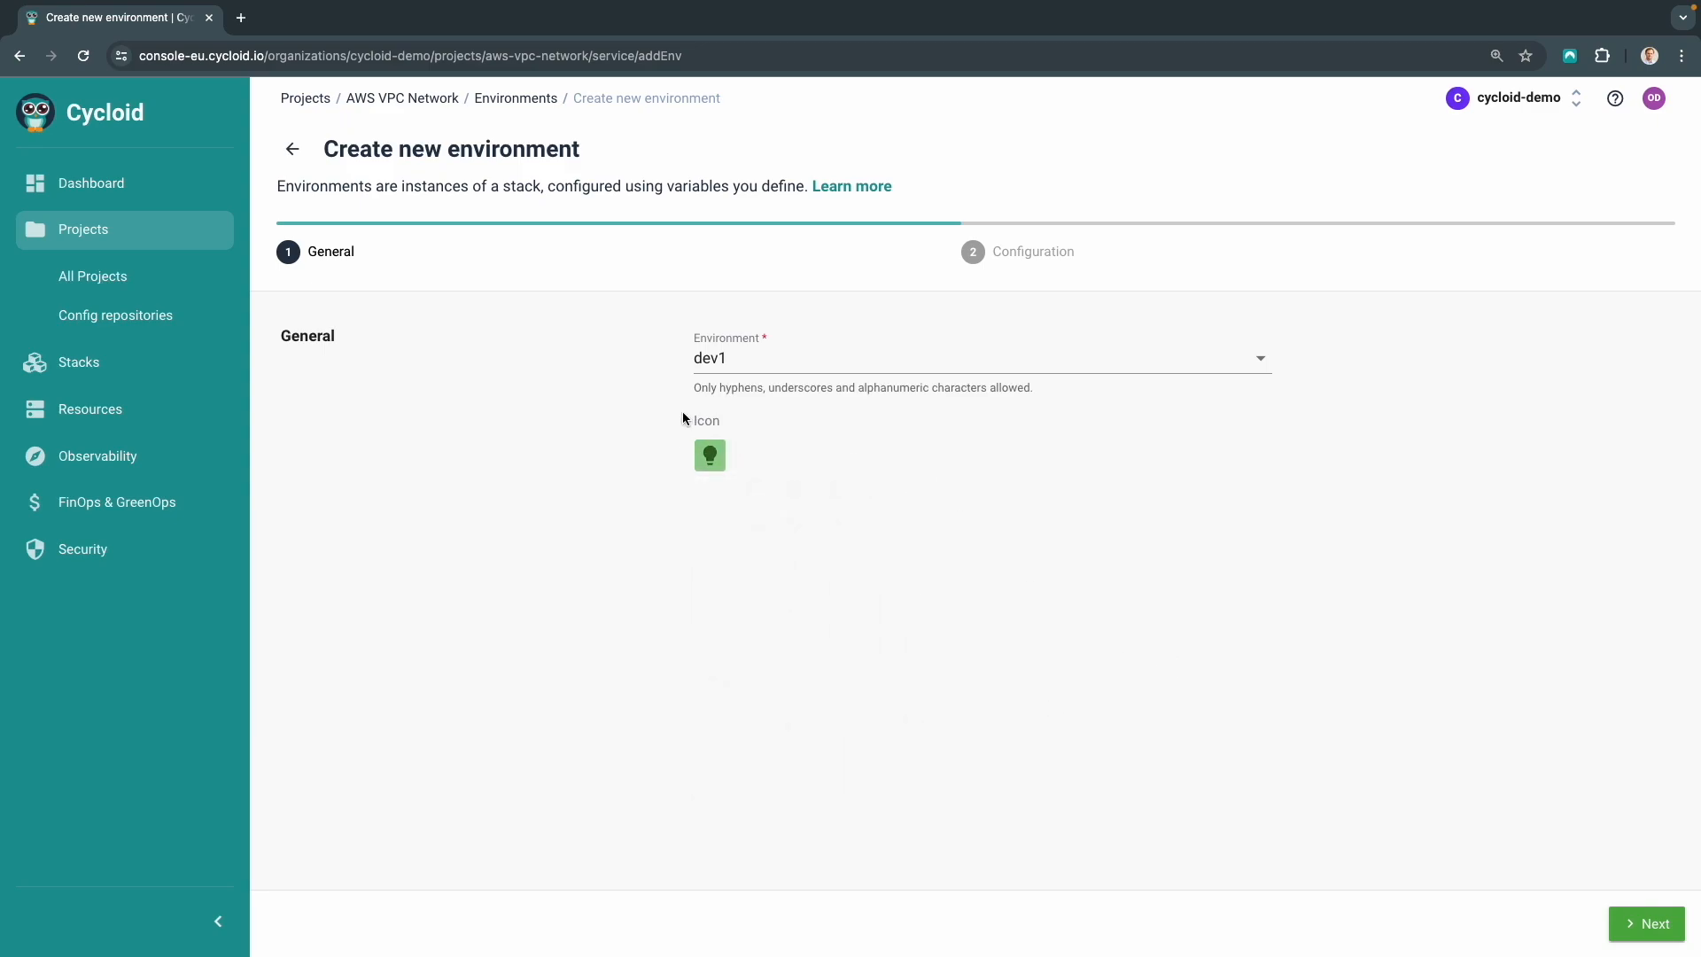
click(1648, 923)
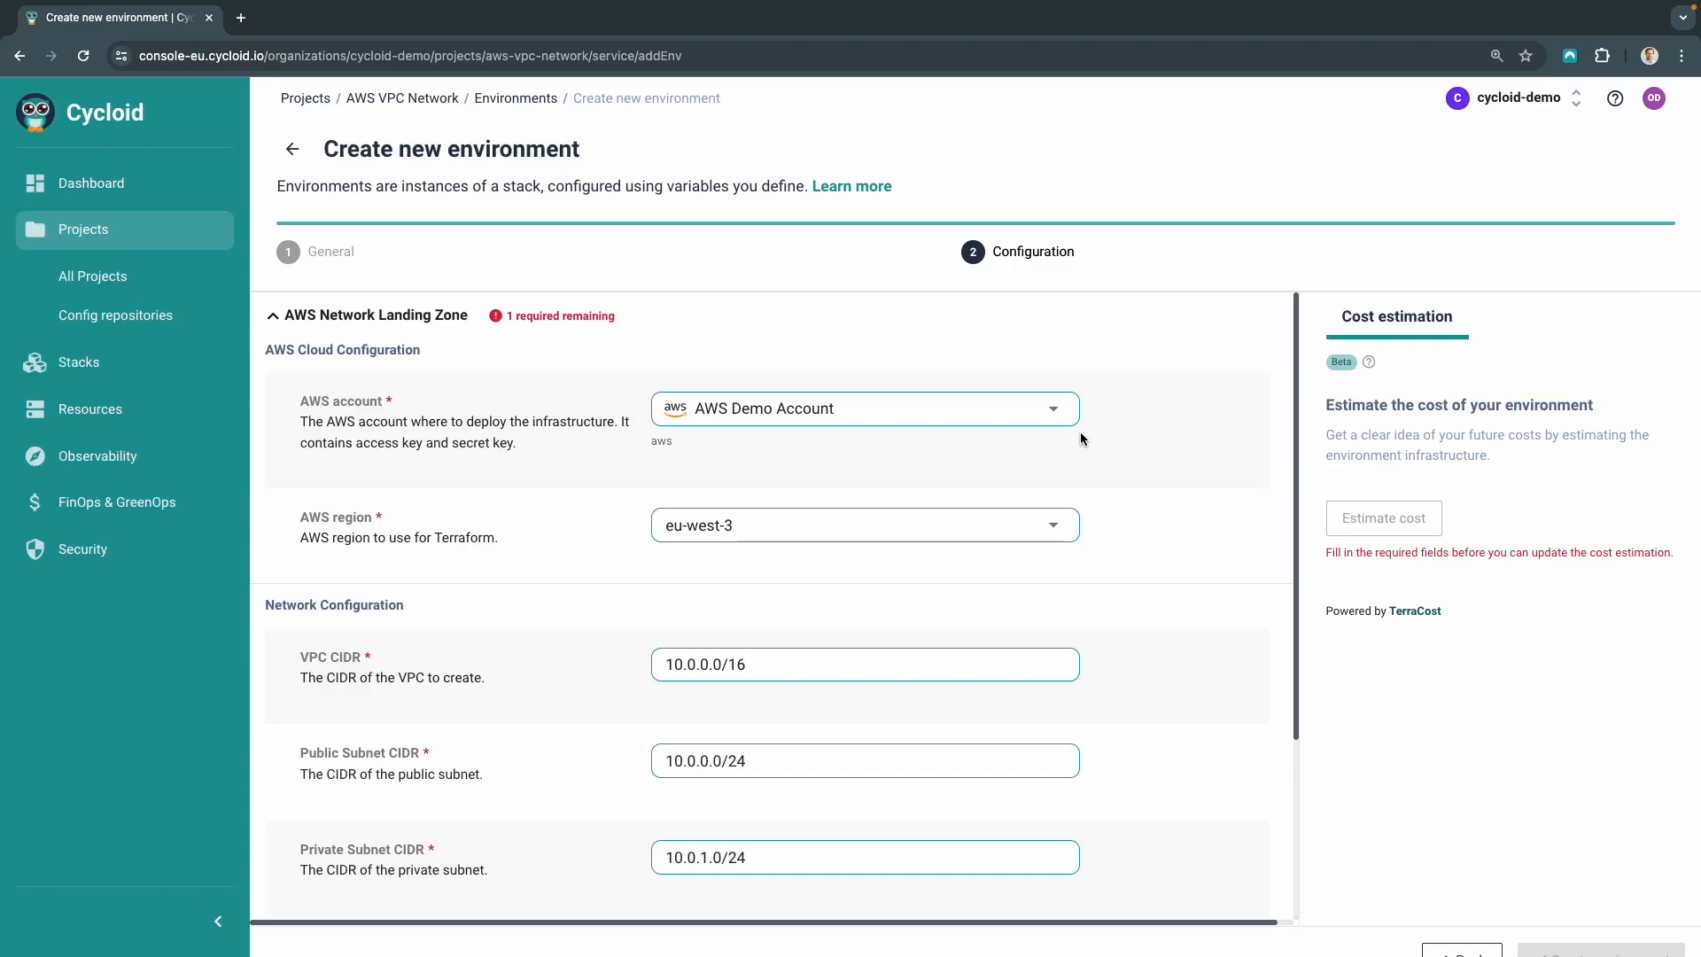
Keep AWS Demo Account as the AWS account and set the AWS region to eu-west-1
click(1052, 409)
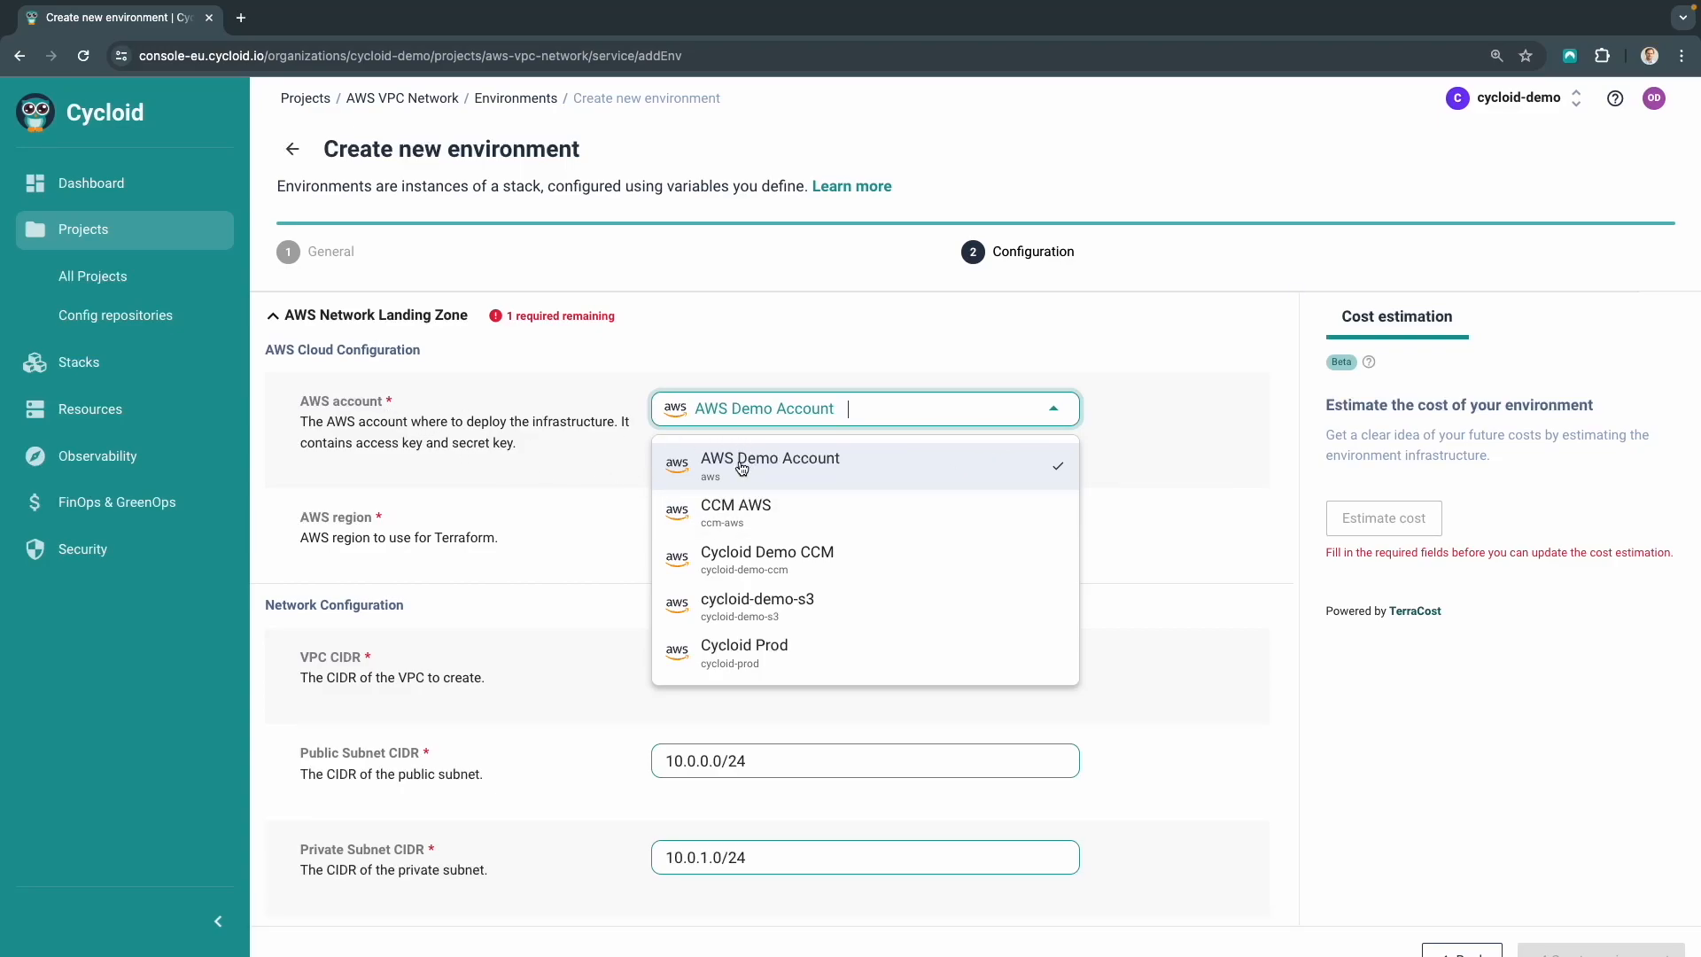
click(591, 415)
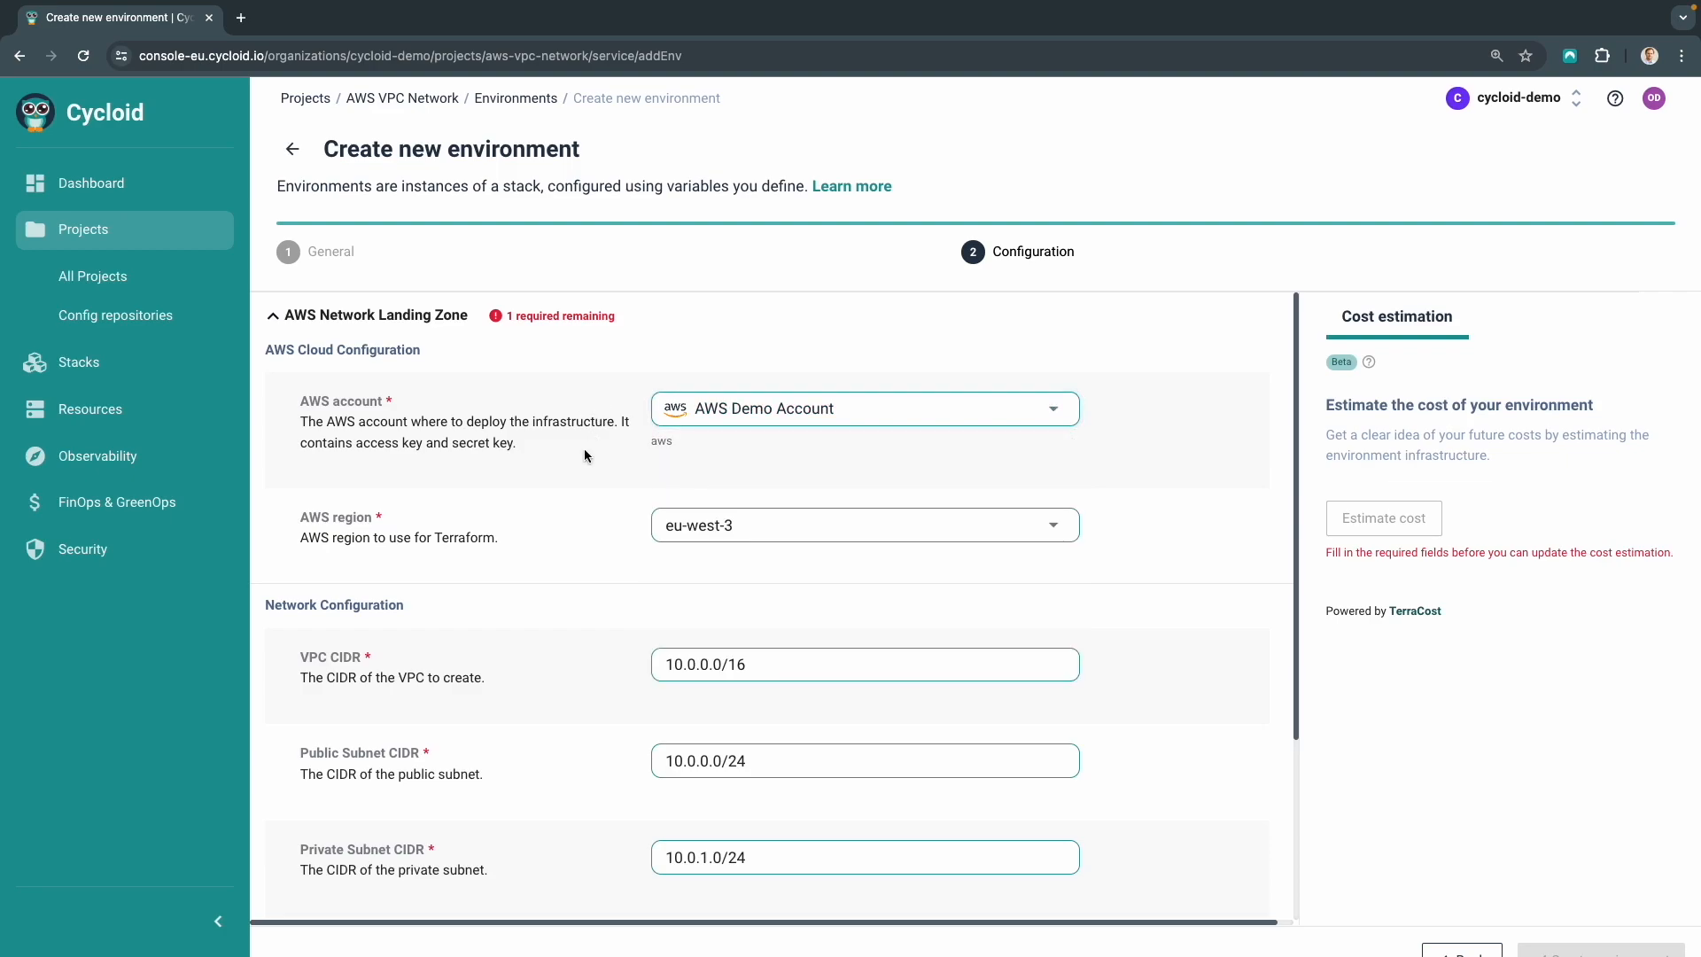
click(840, 528)
click(803, 526)
key(BackSpace)
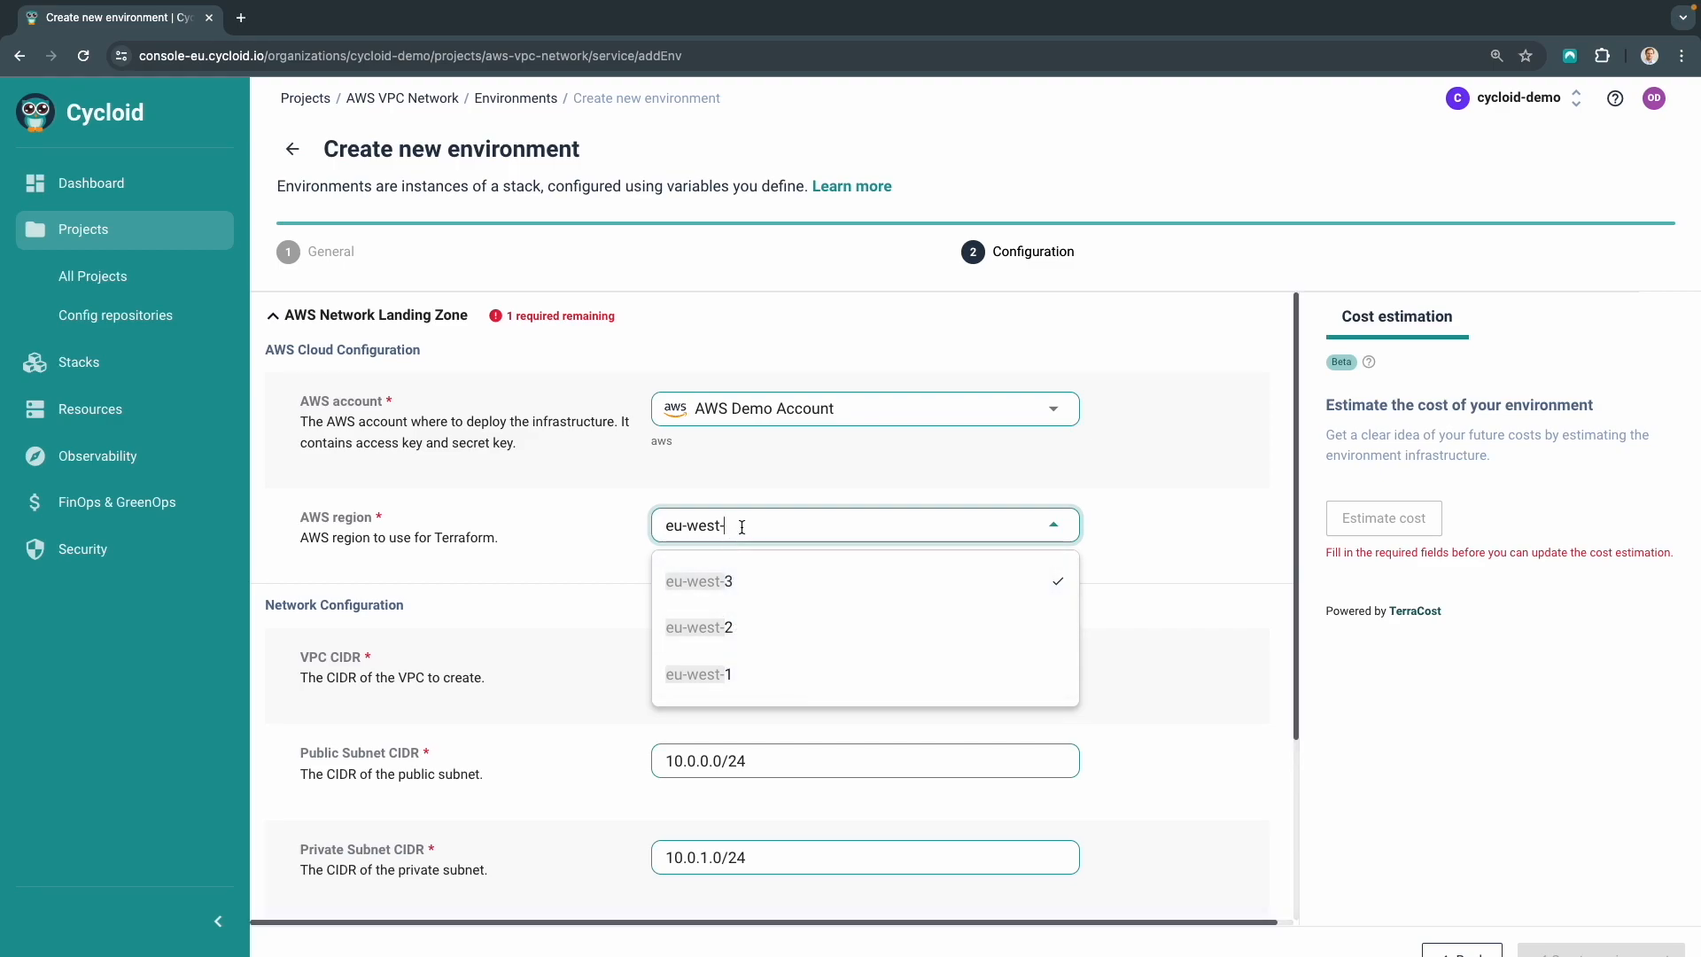
click(709, 670)
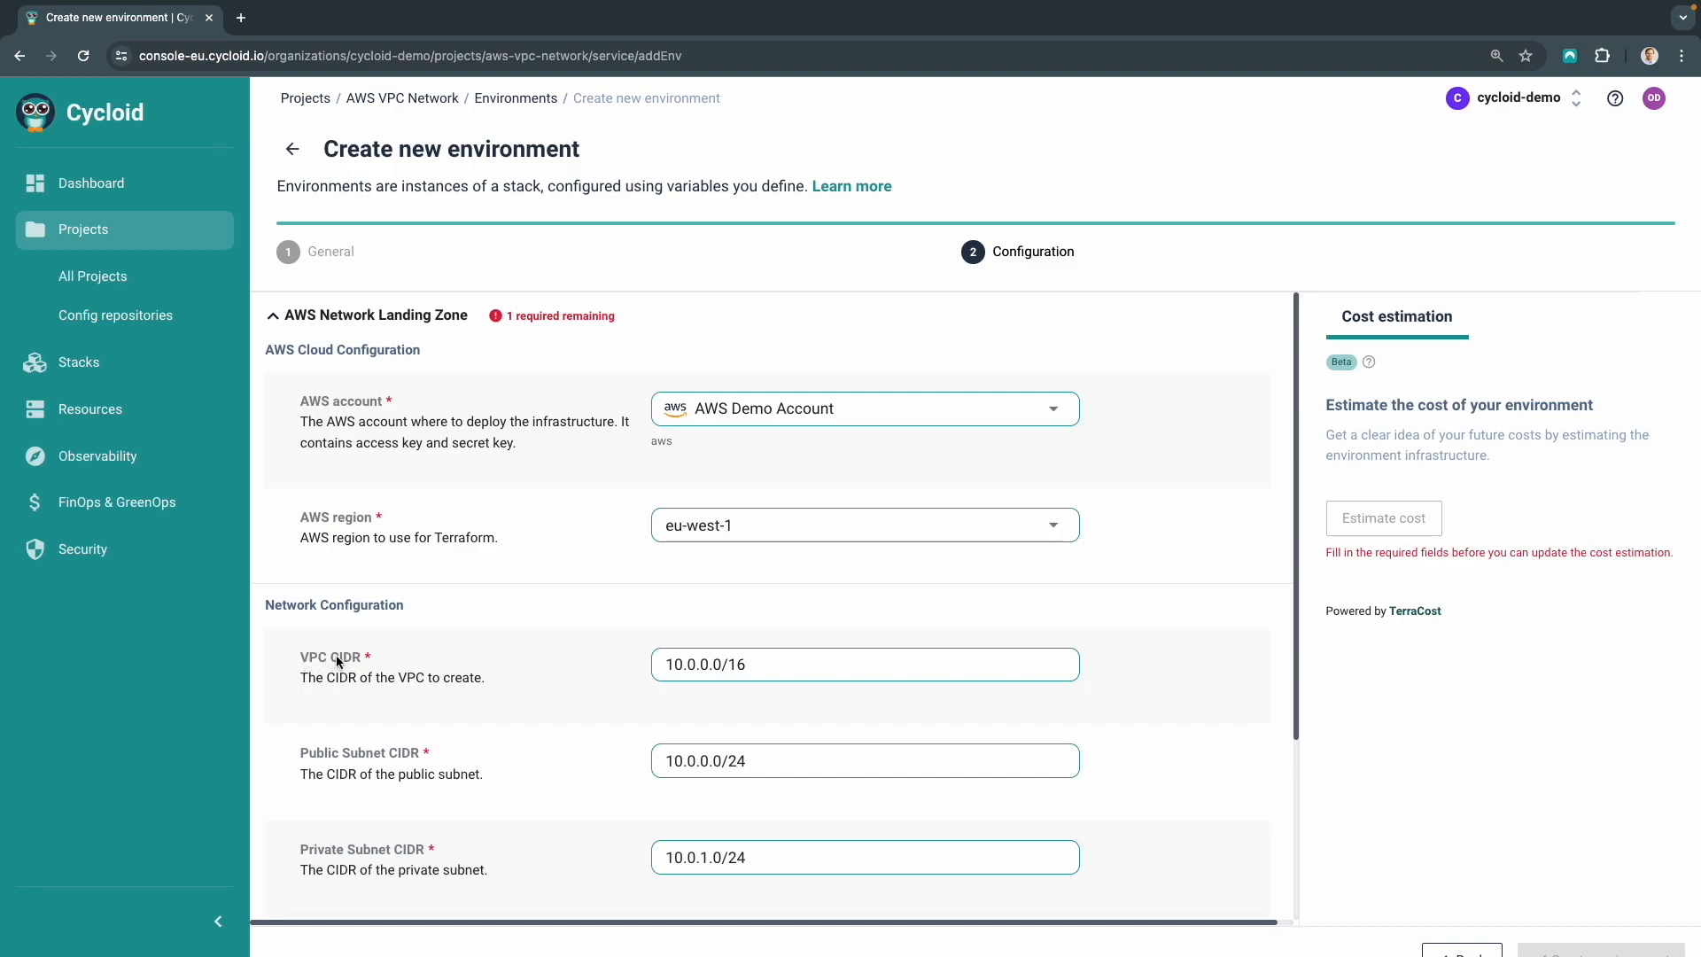
Fill in the SSH public key for the environment, with a space after the ssh-rsa prefix
click(787, 657)
scroll(789, 657, down, 3)
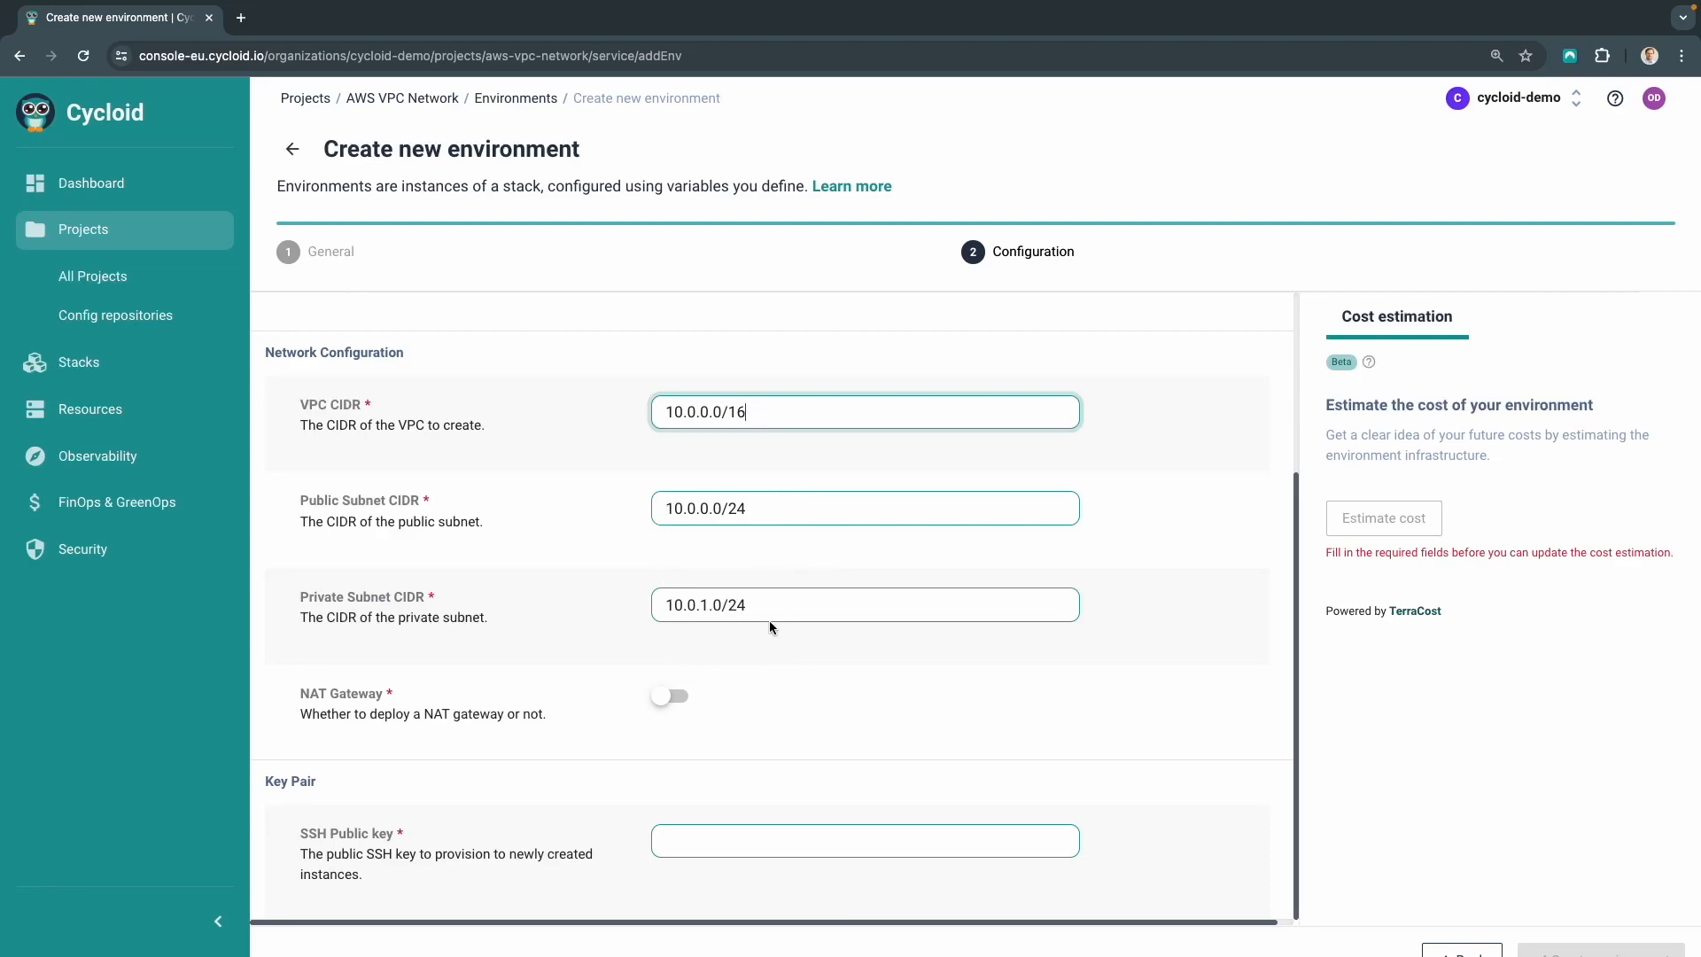
scroll(769, 620, down, 1)
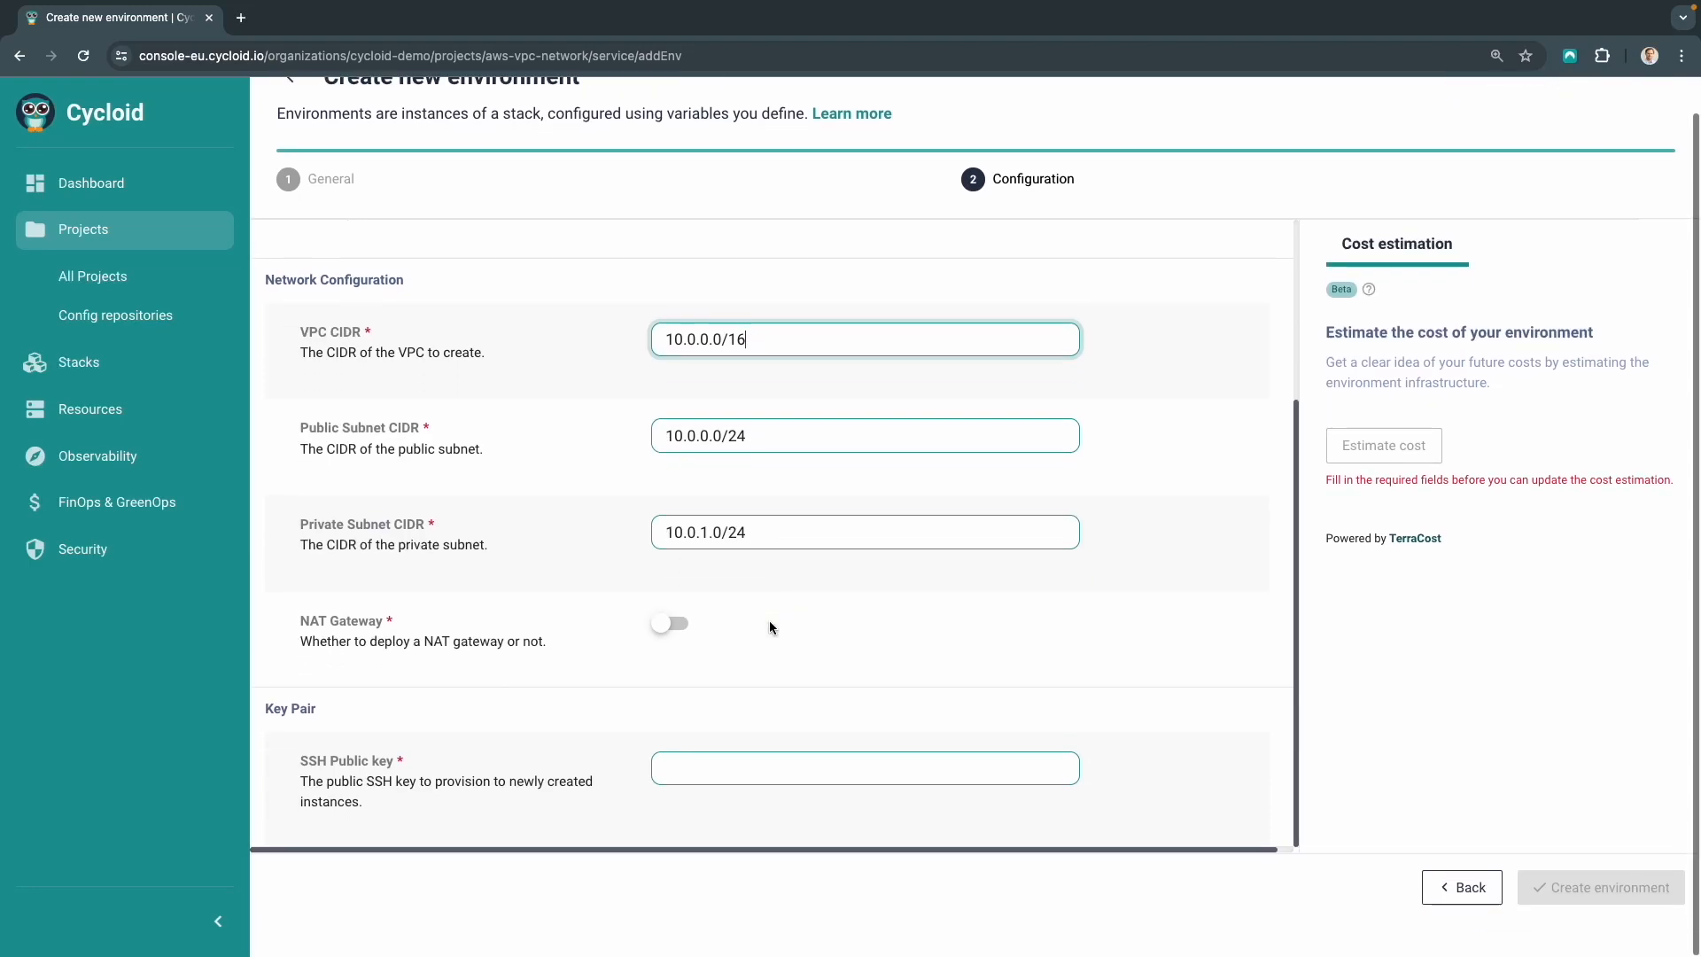
click(705, 802)
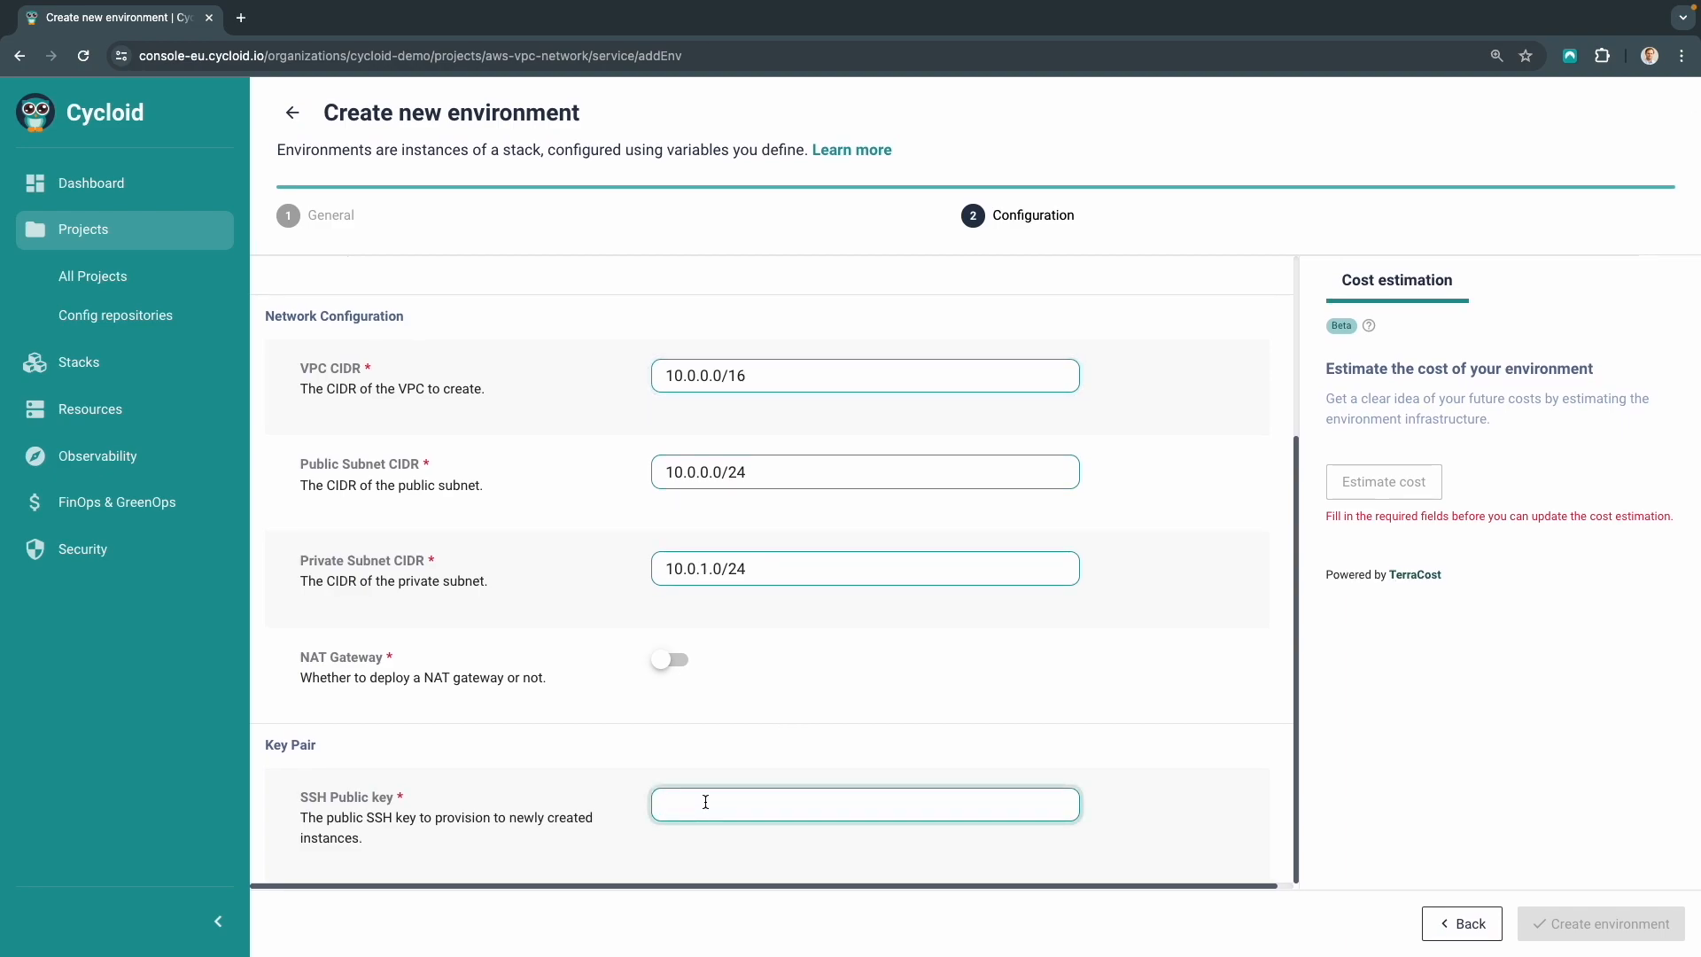
key(super+v)
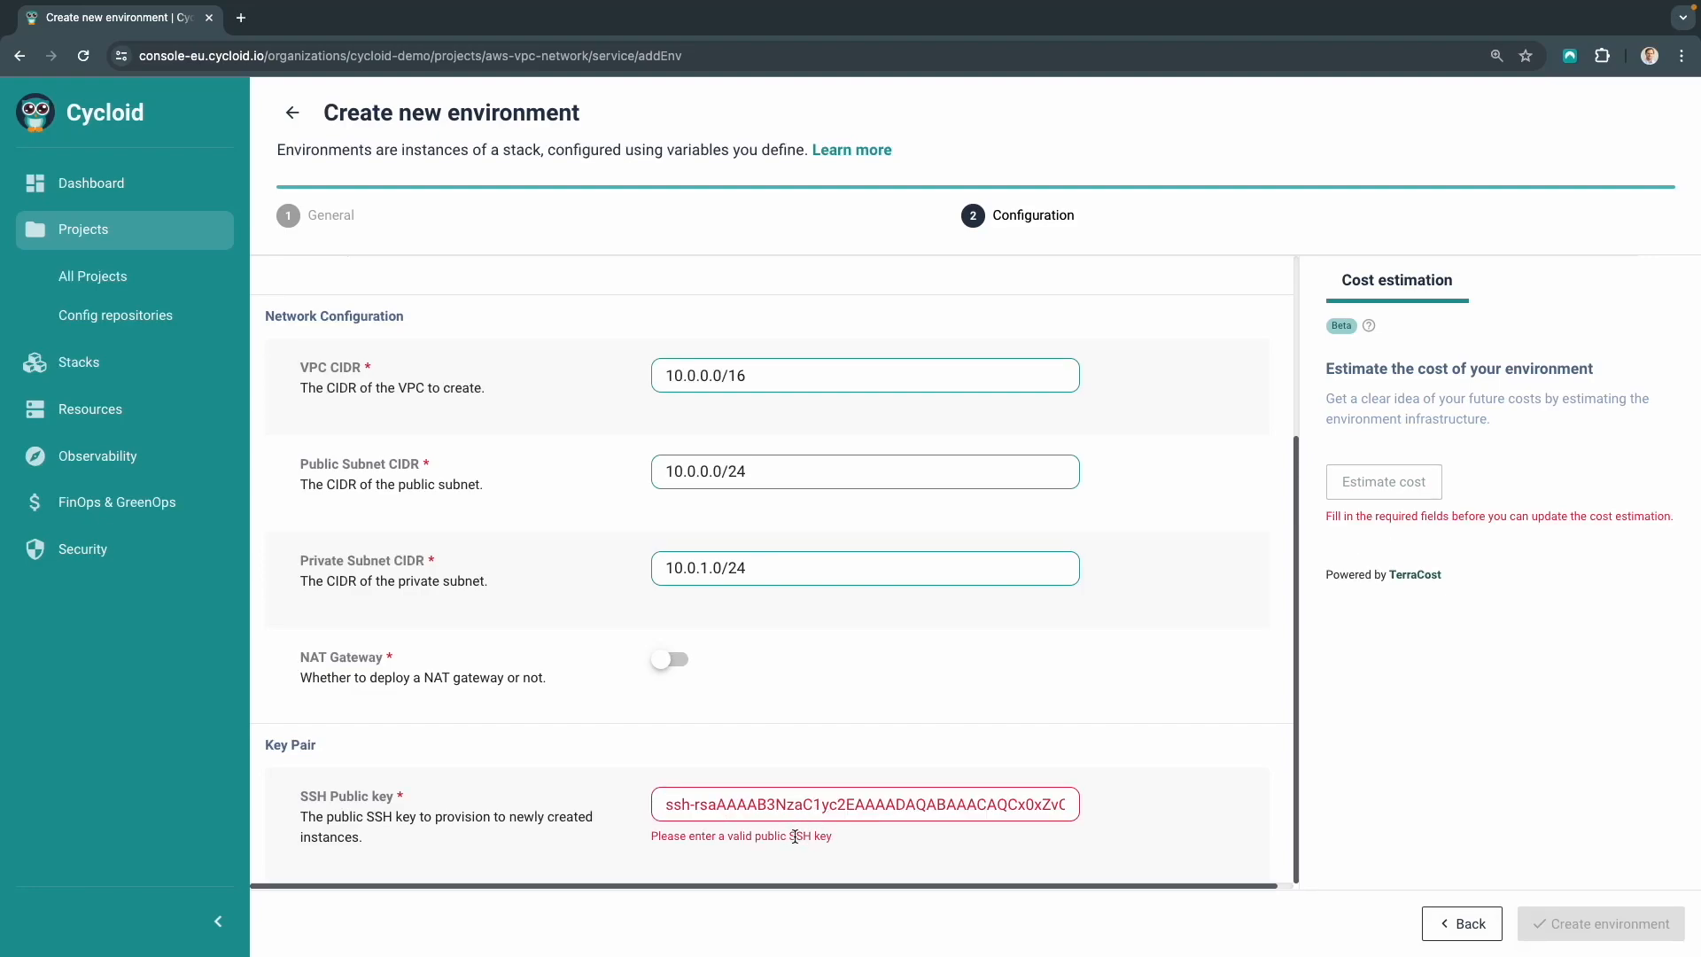
click(716, 805)
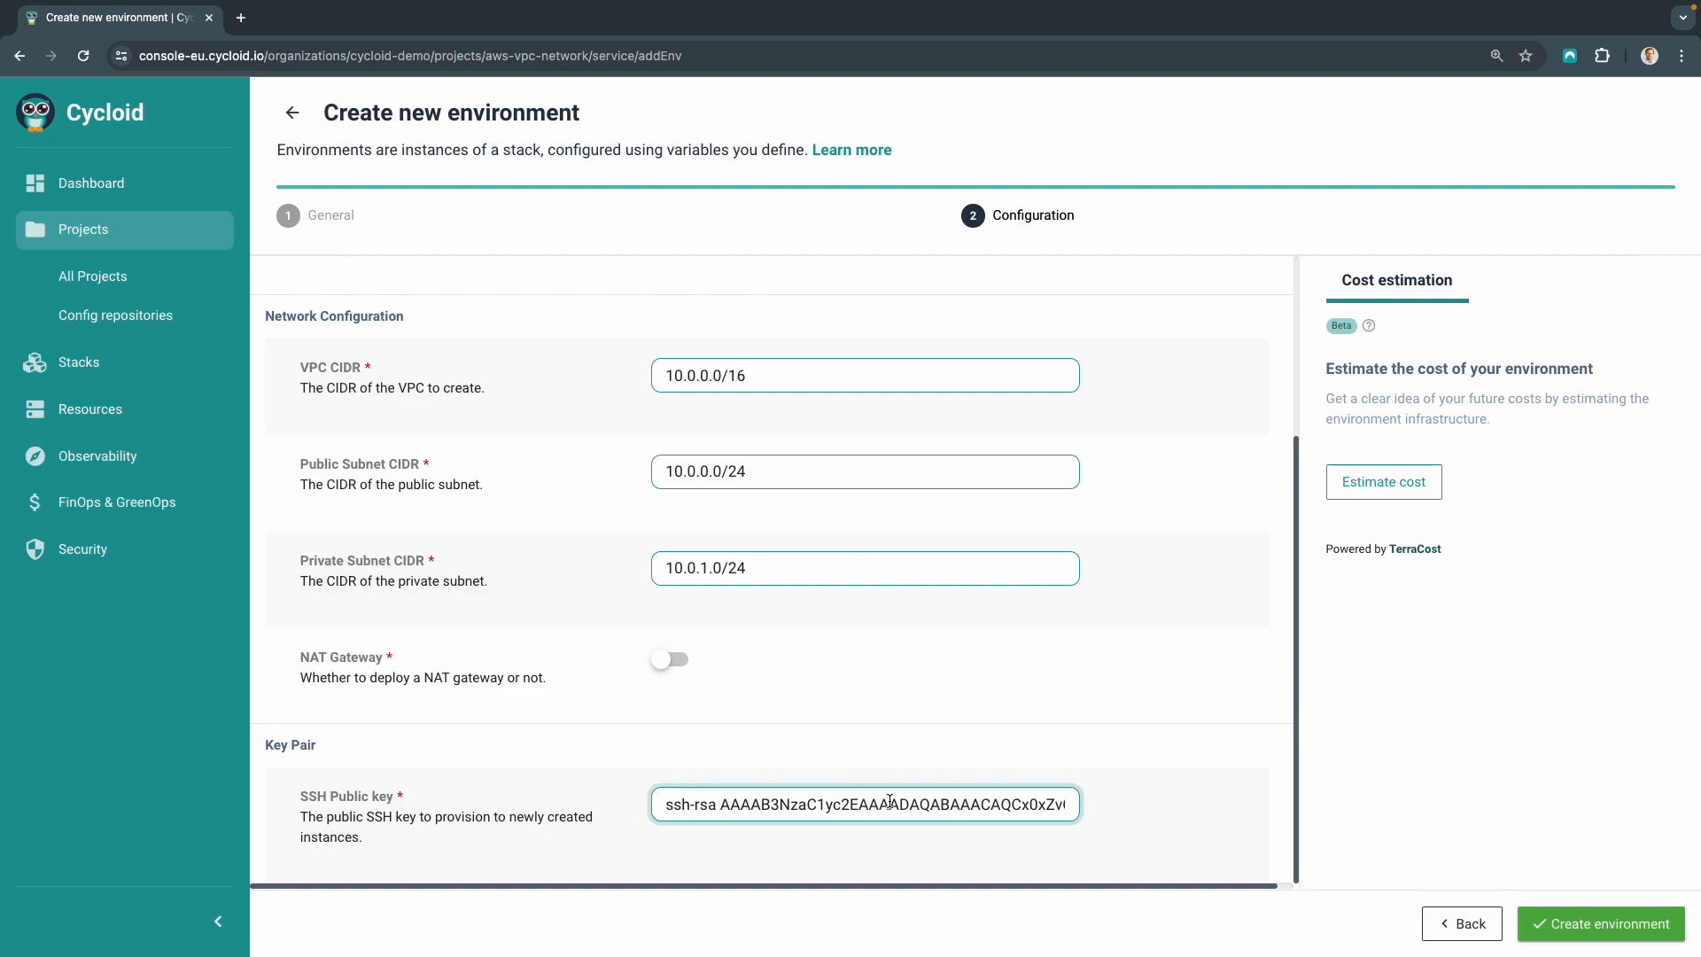
click(879, 715)
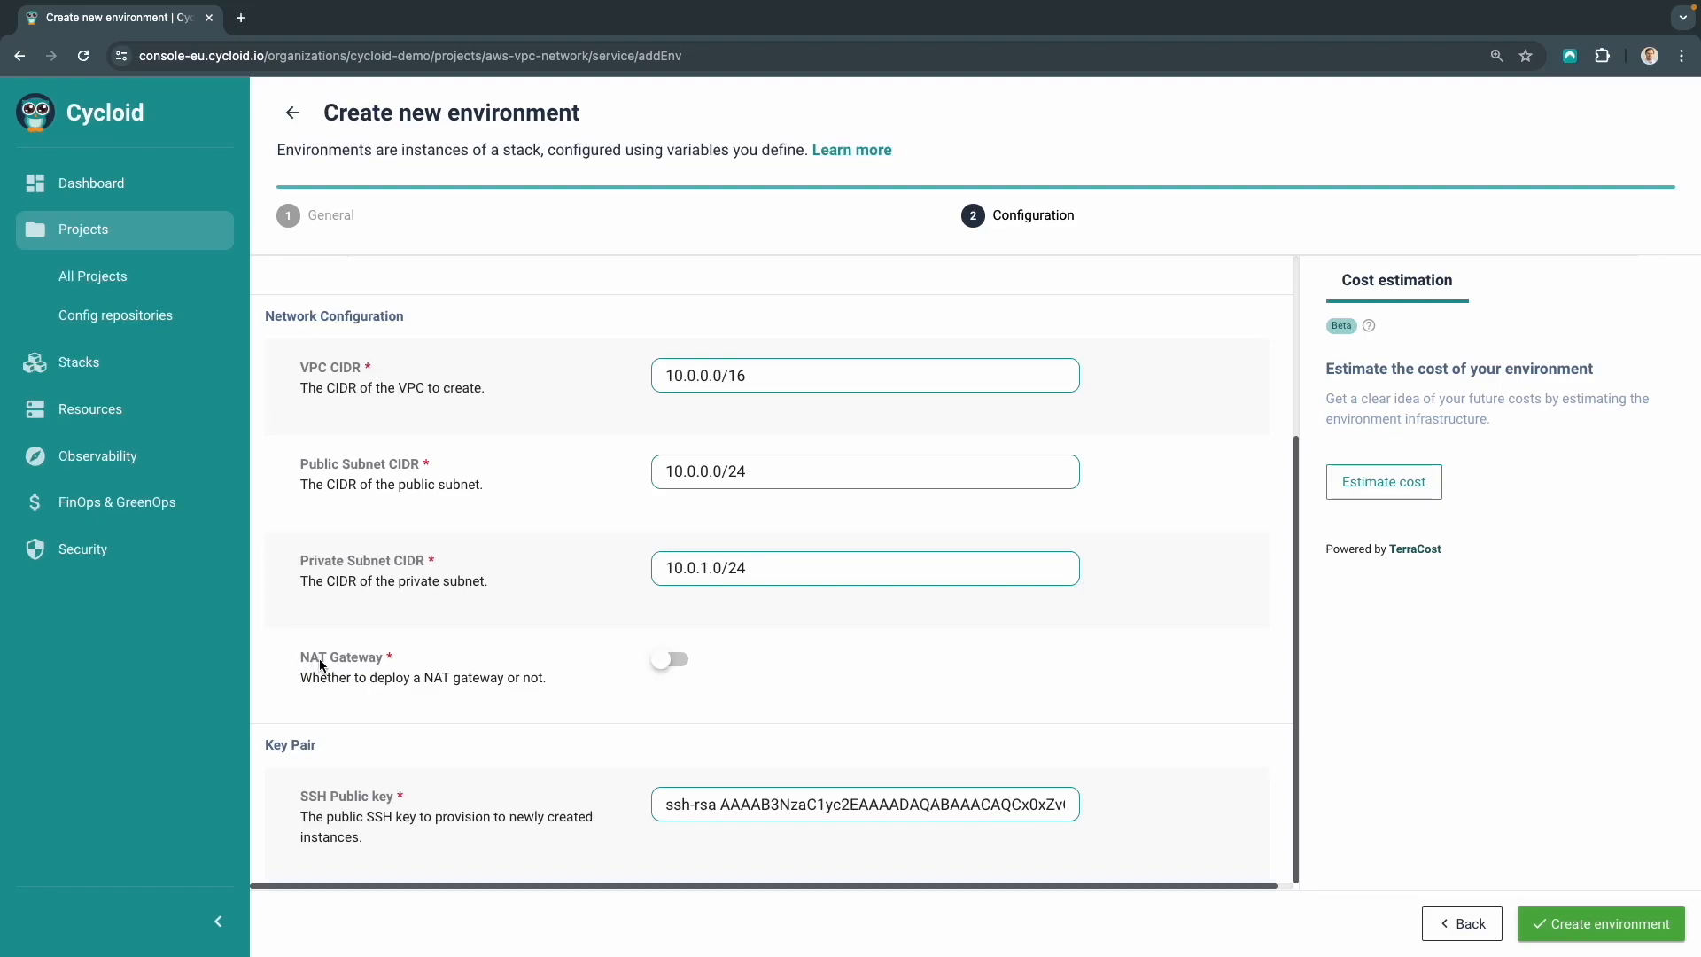
Enable the NAT gateway and review the environment's cost estimate, including its cost details
click(690, 658)
click(1387, 484)
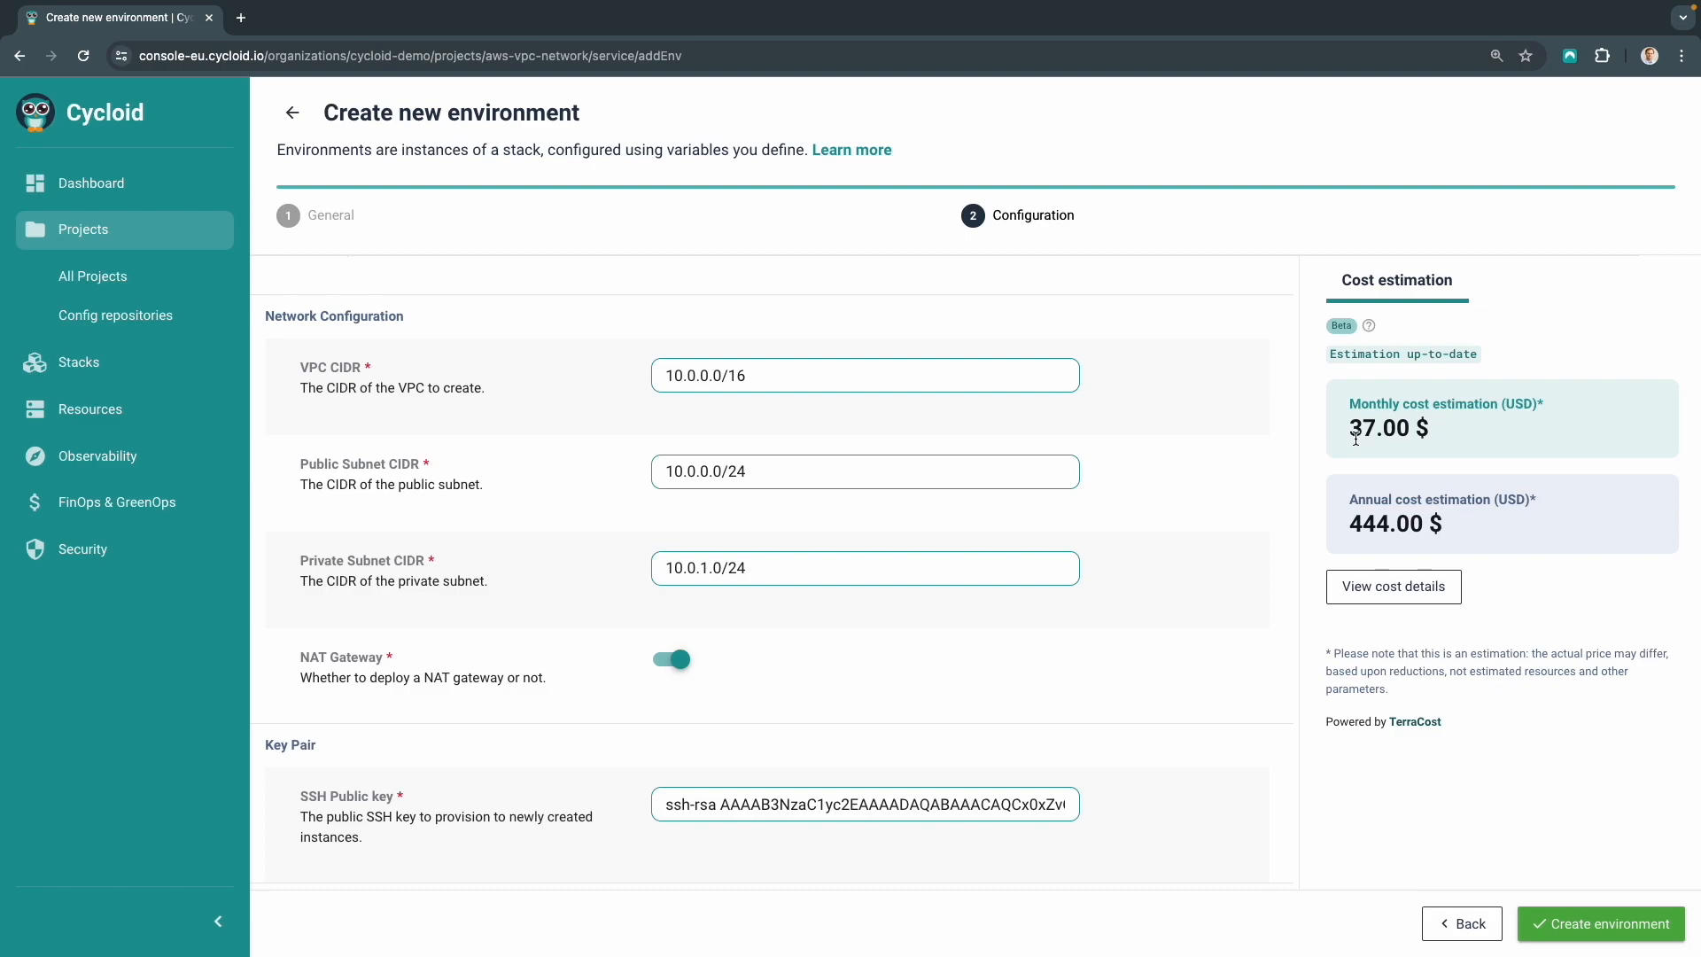
click(1389, 578)
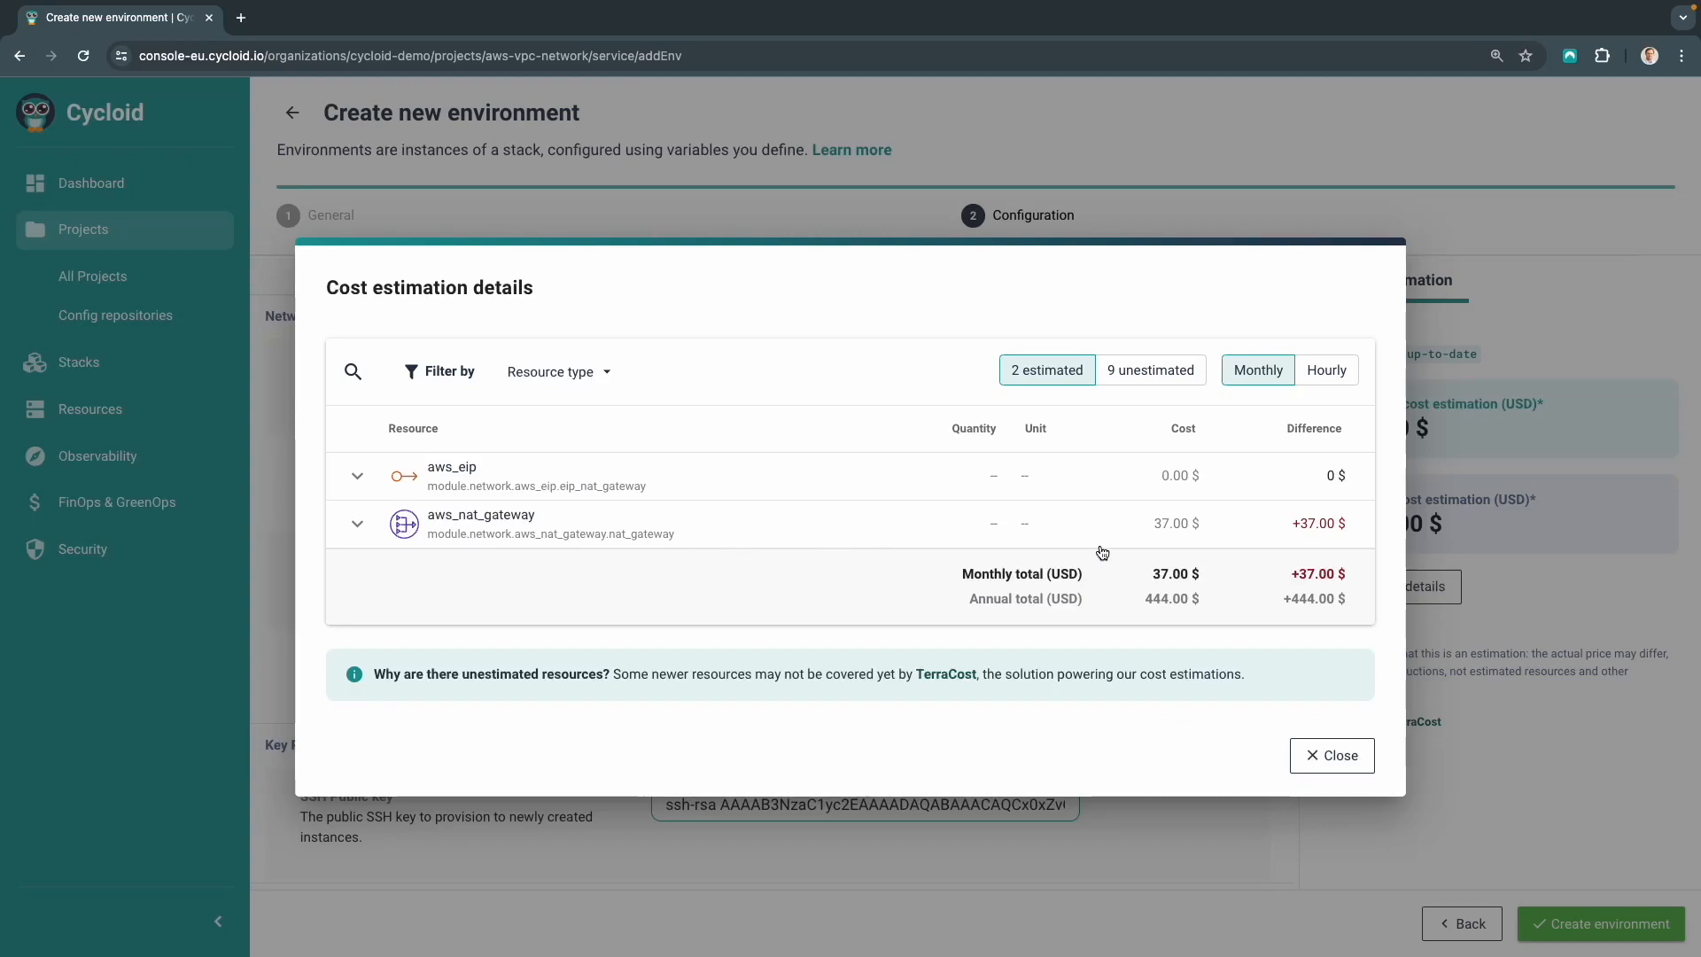
click(1311, 754)
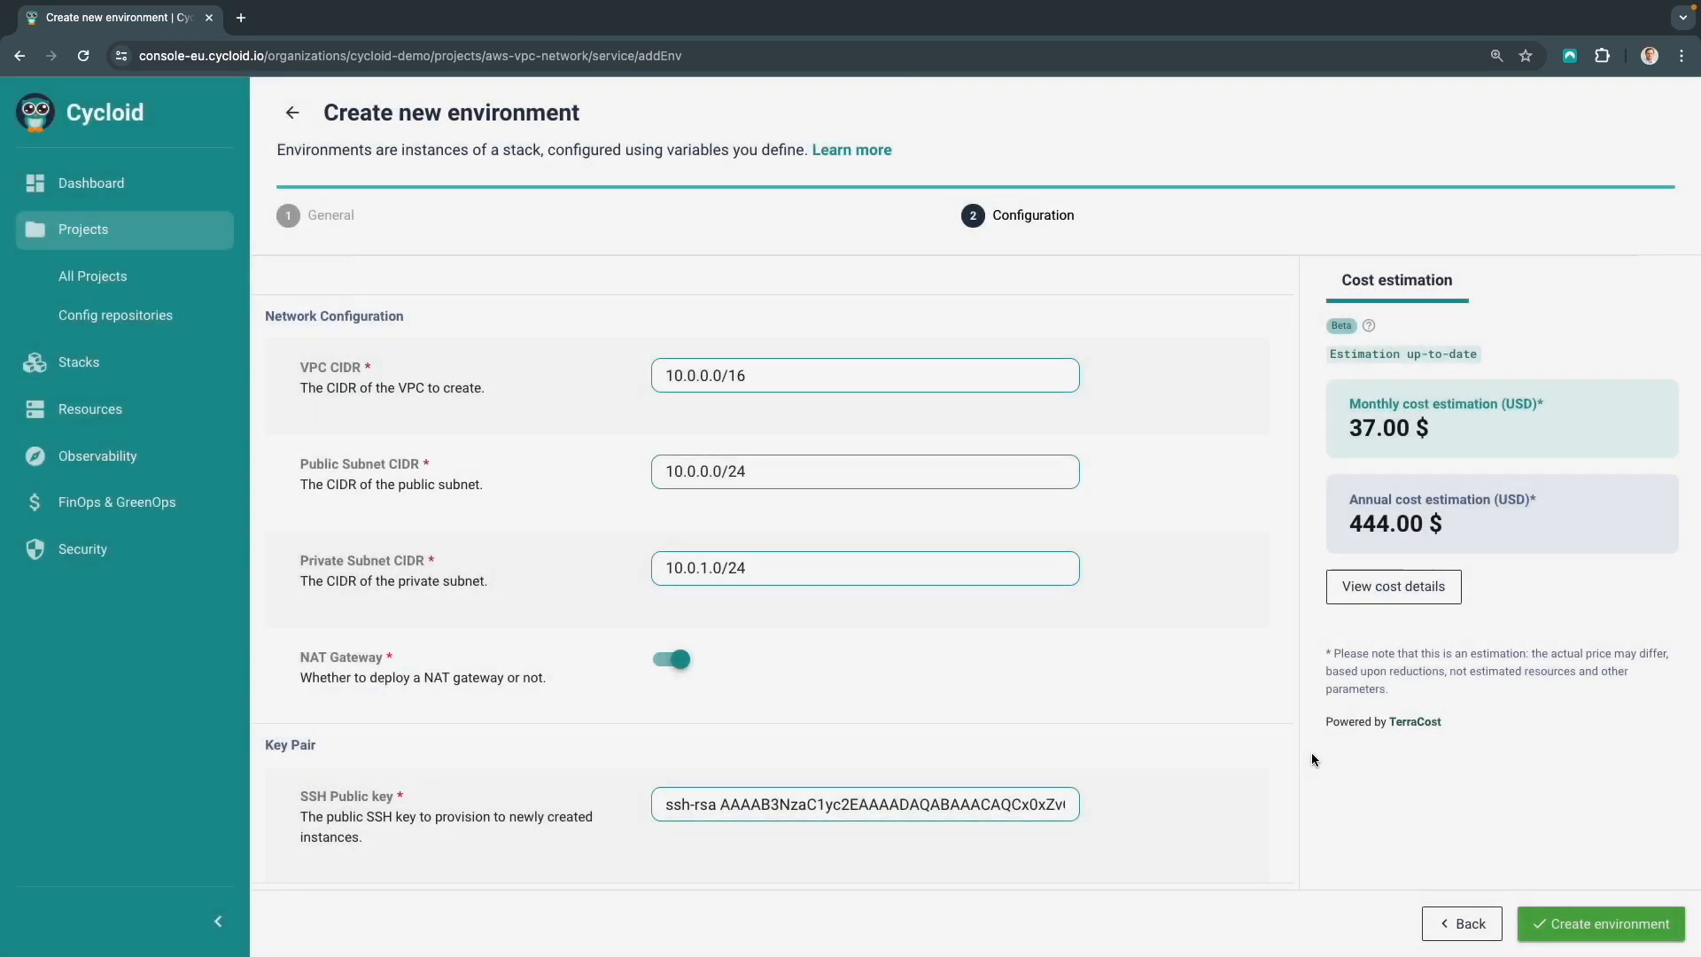
Compare cost estimates by disabling the NAT gateway, updating the estimate, and updating it again with the gateway re-enabled
click(670, 660)
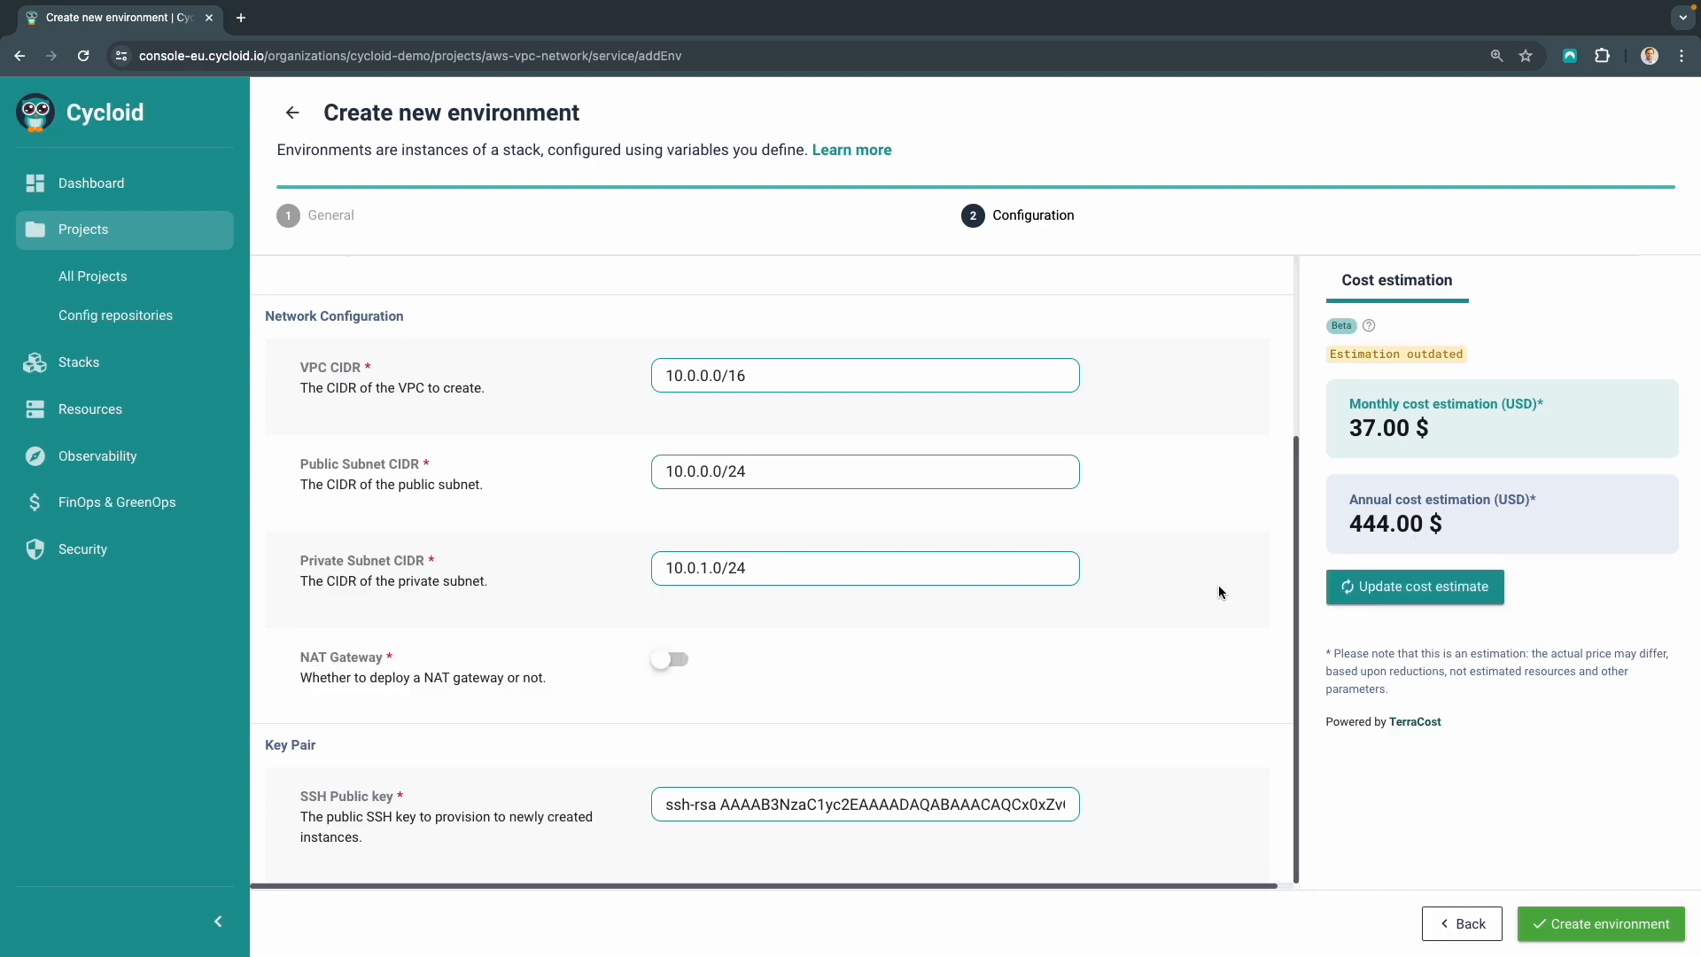
click(1418, 587)
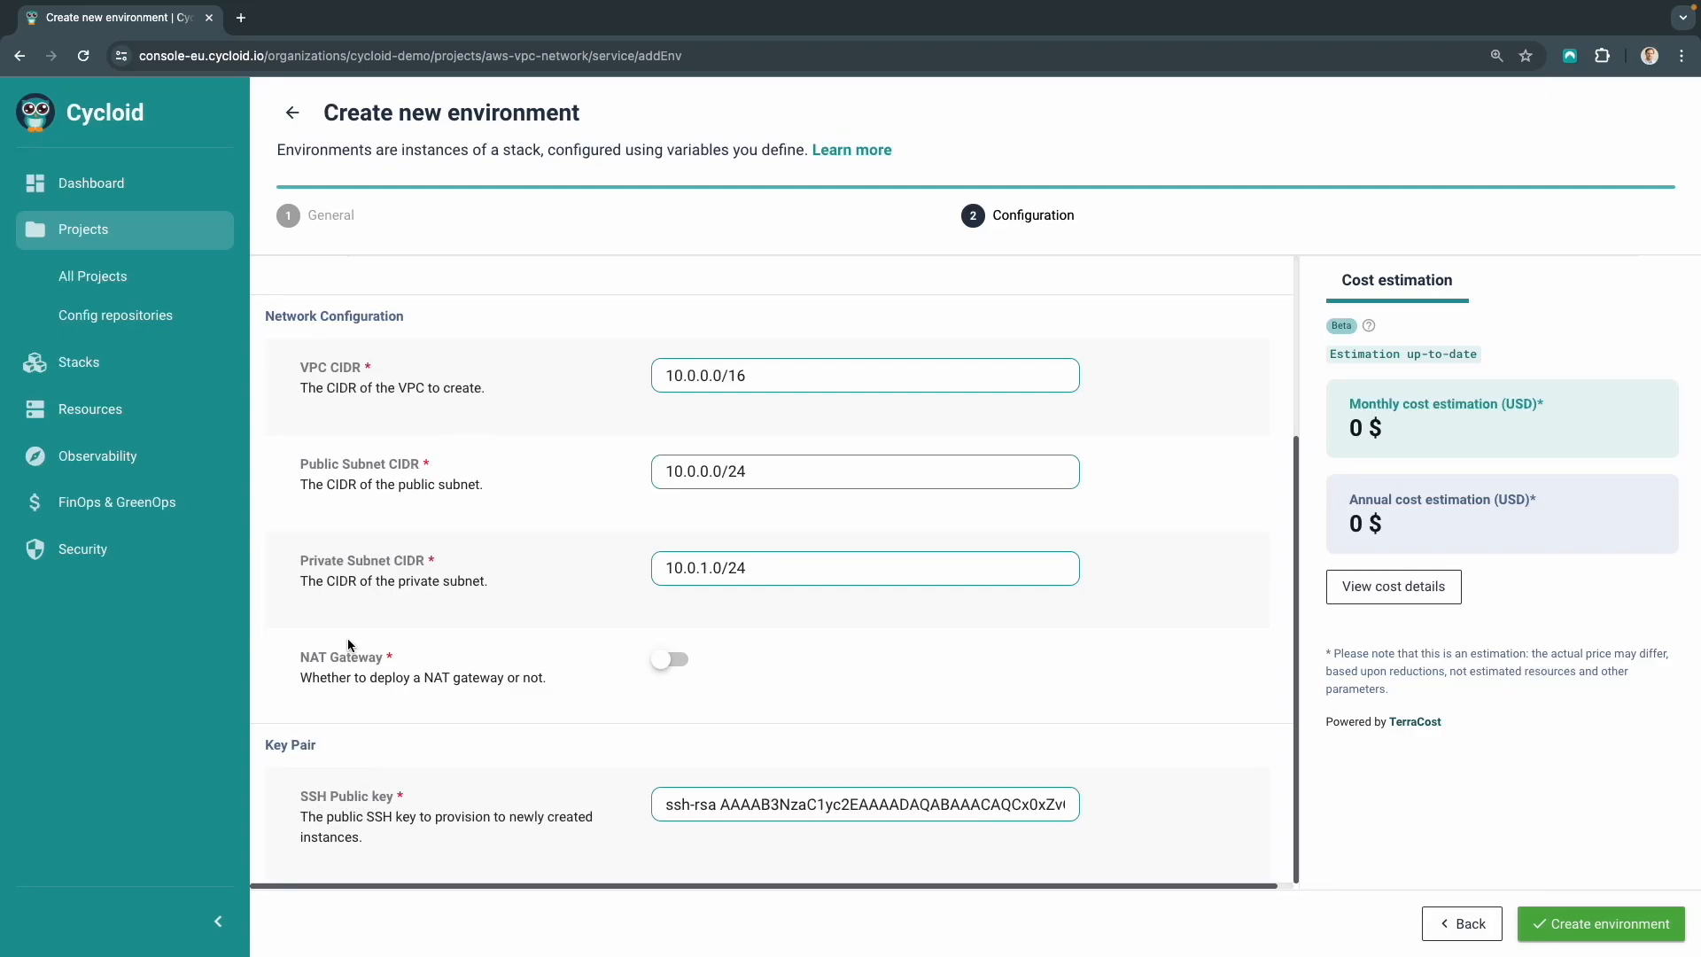
click(675, 662)
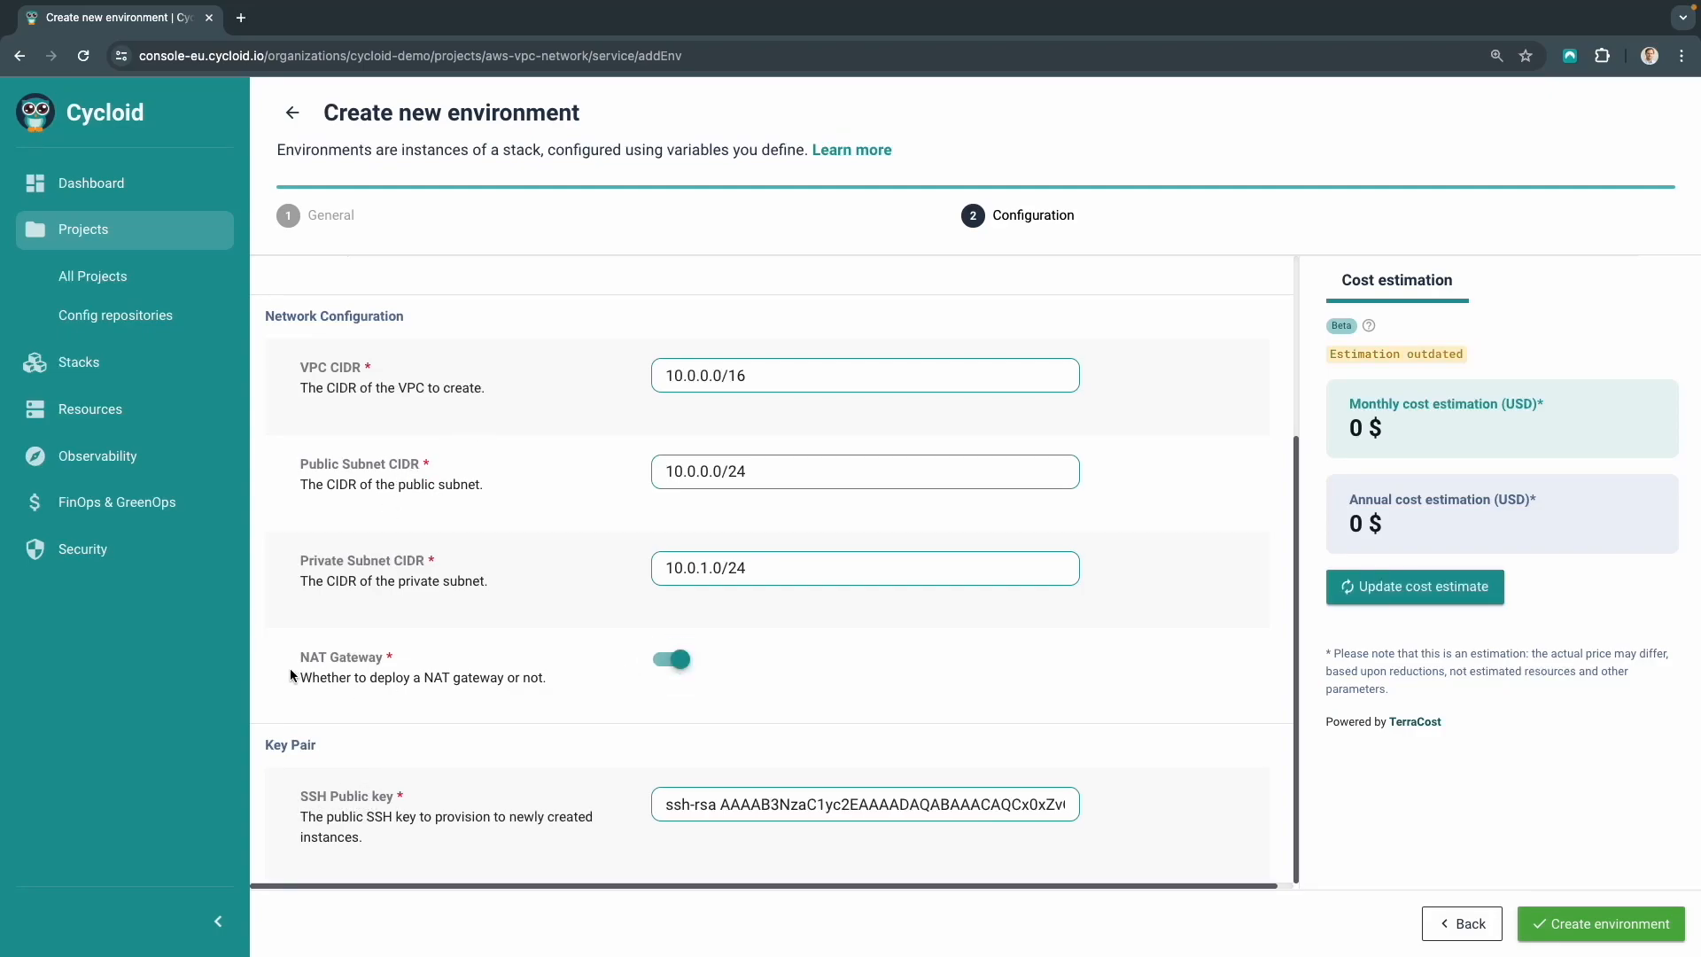
click(1415, 587)
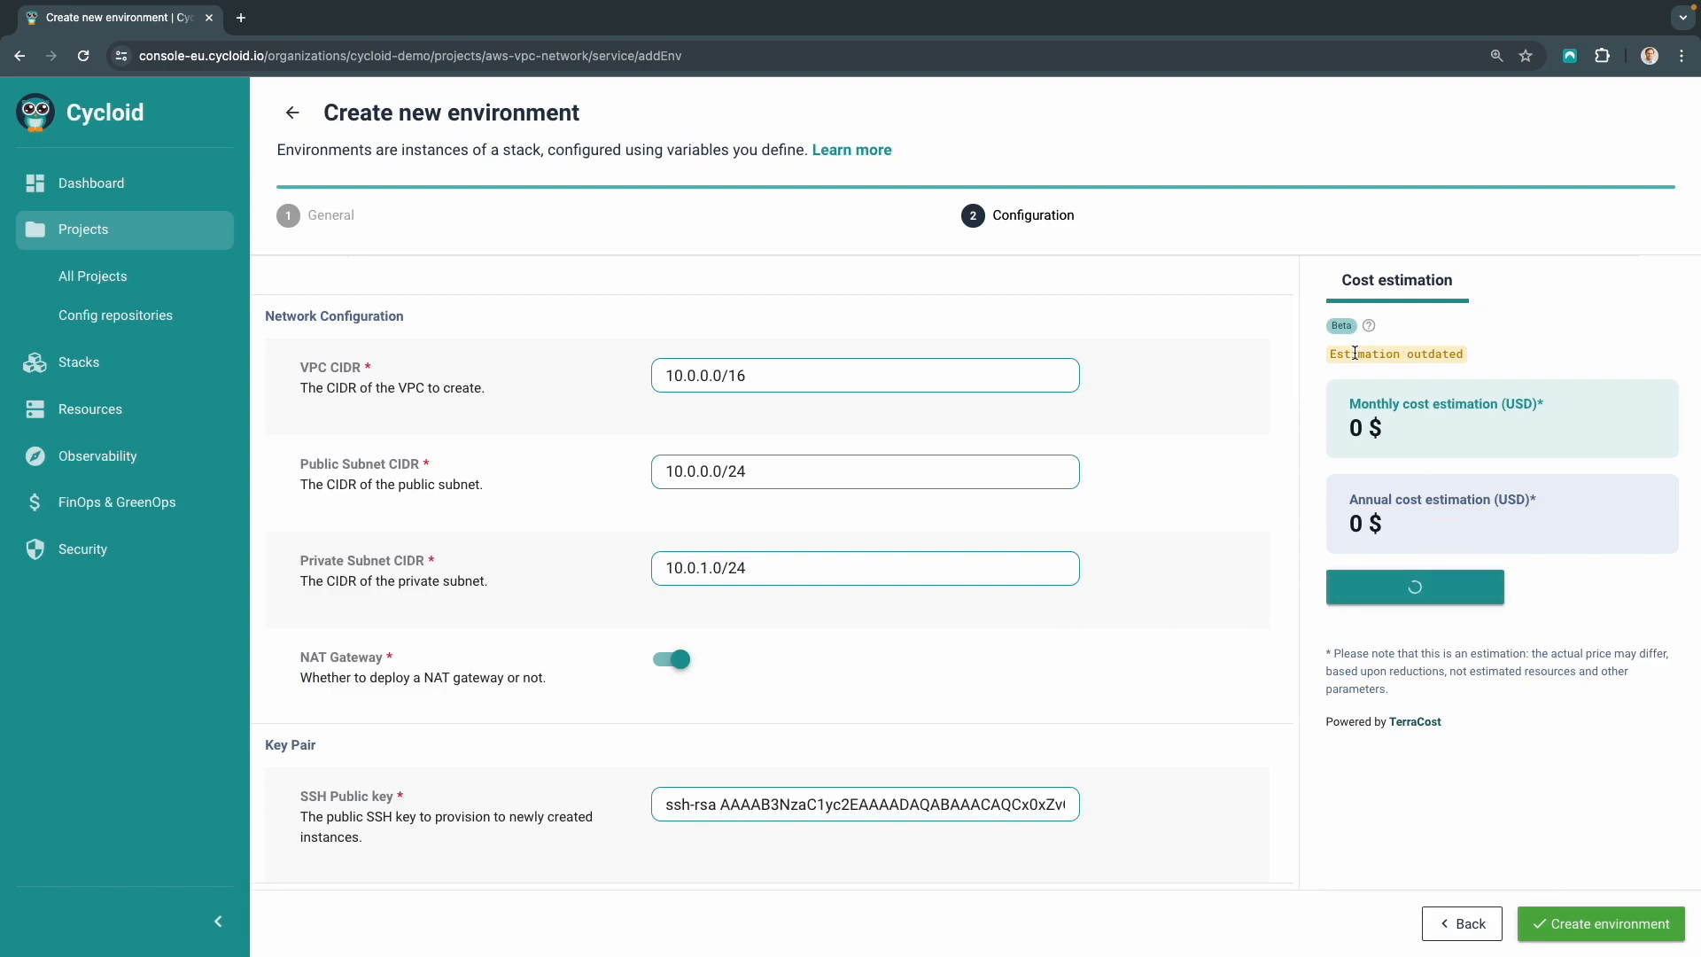
Create the dev1 environment and open the tfstate output of its pipeline's terraform-plan job
click(1584, 921)
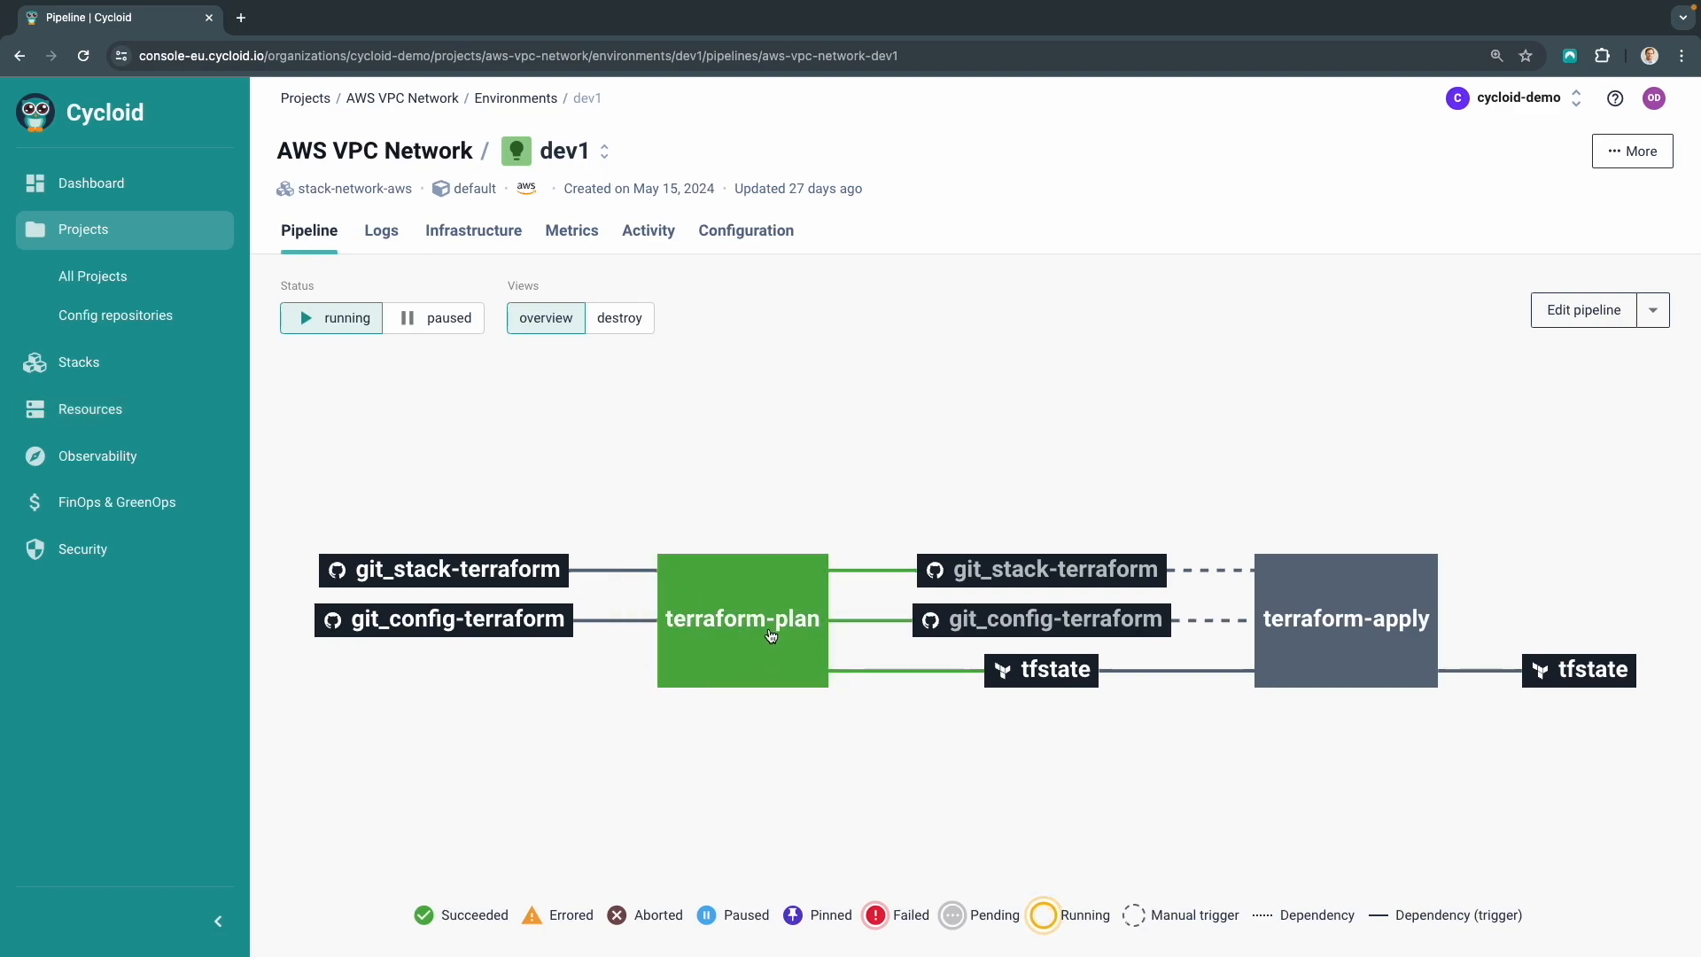
click(751, 644)
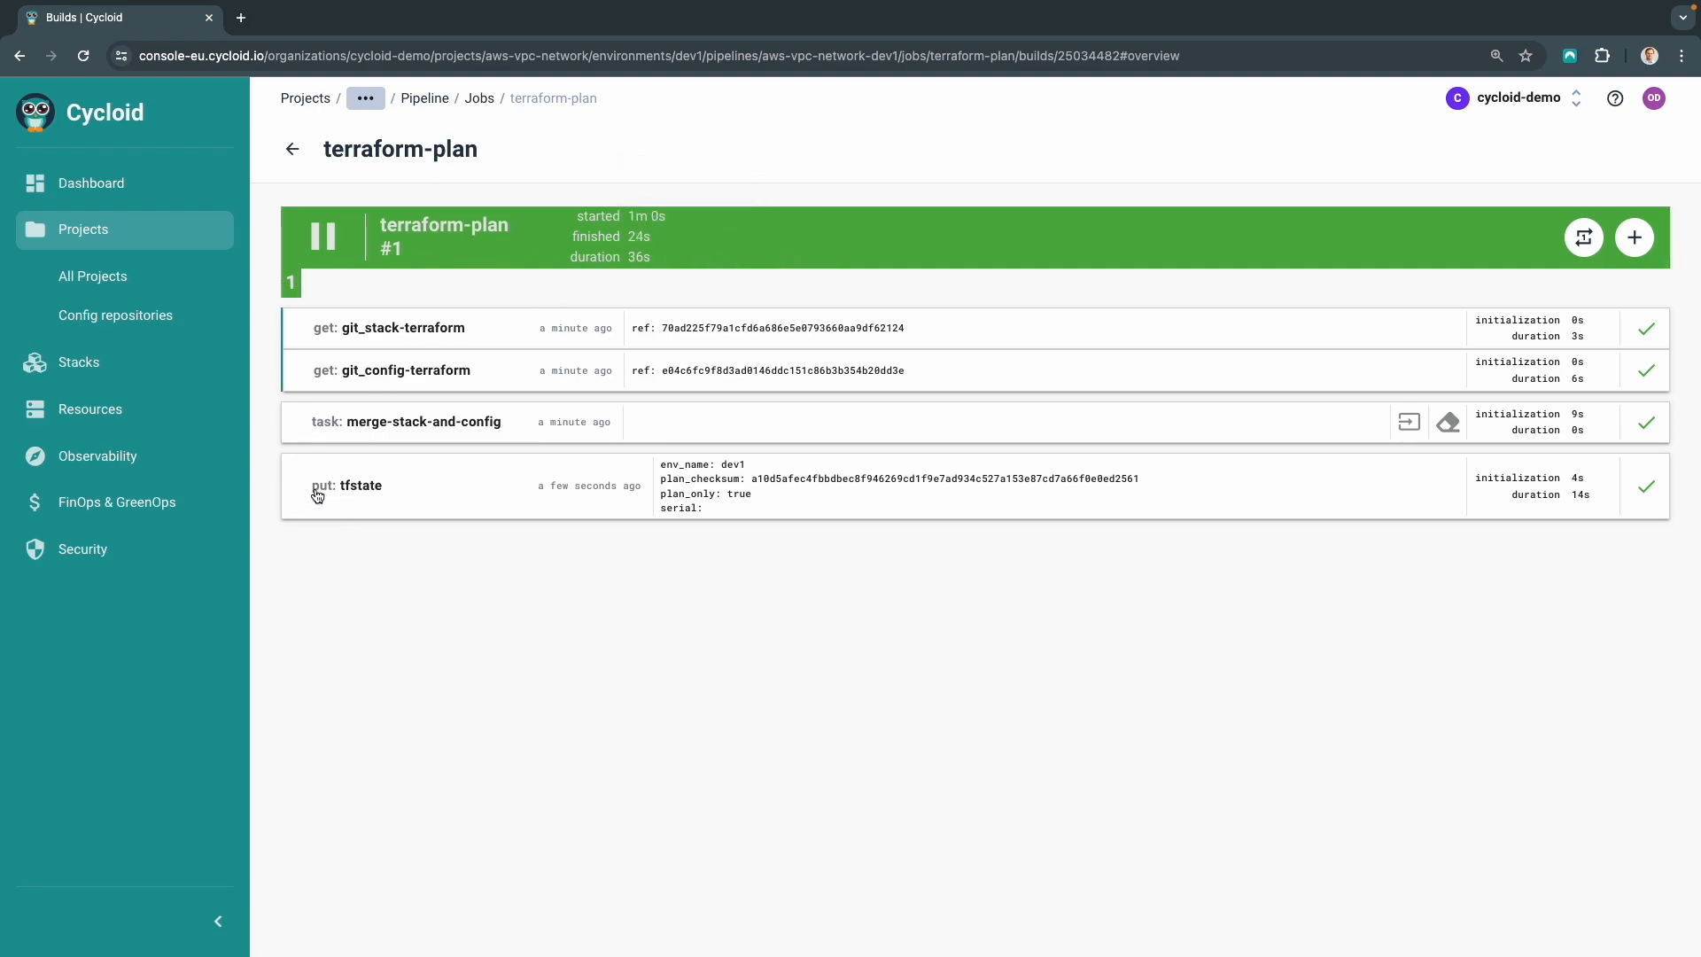
click(379, 492)
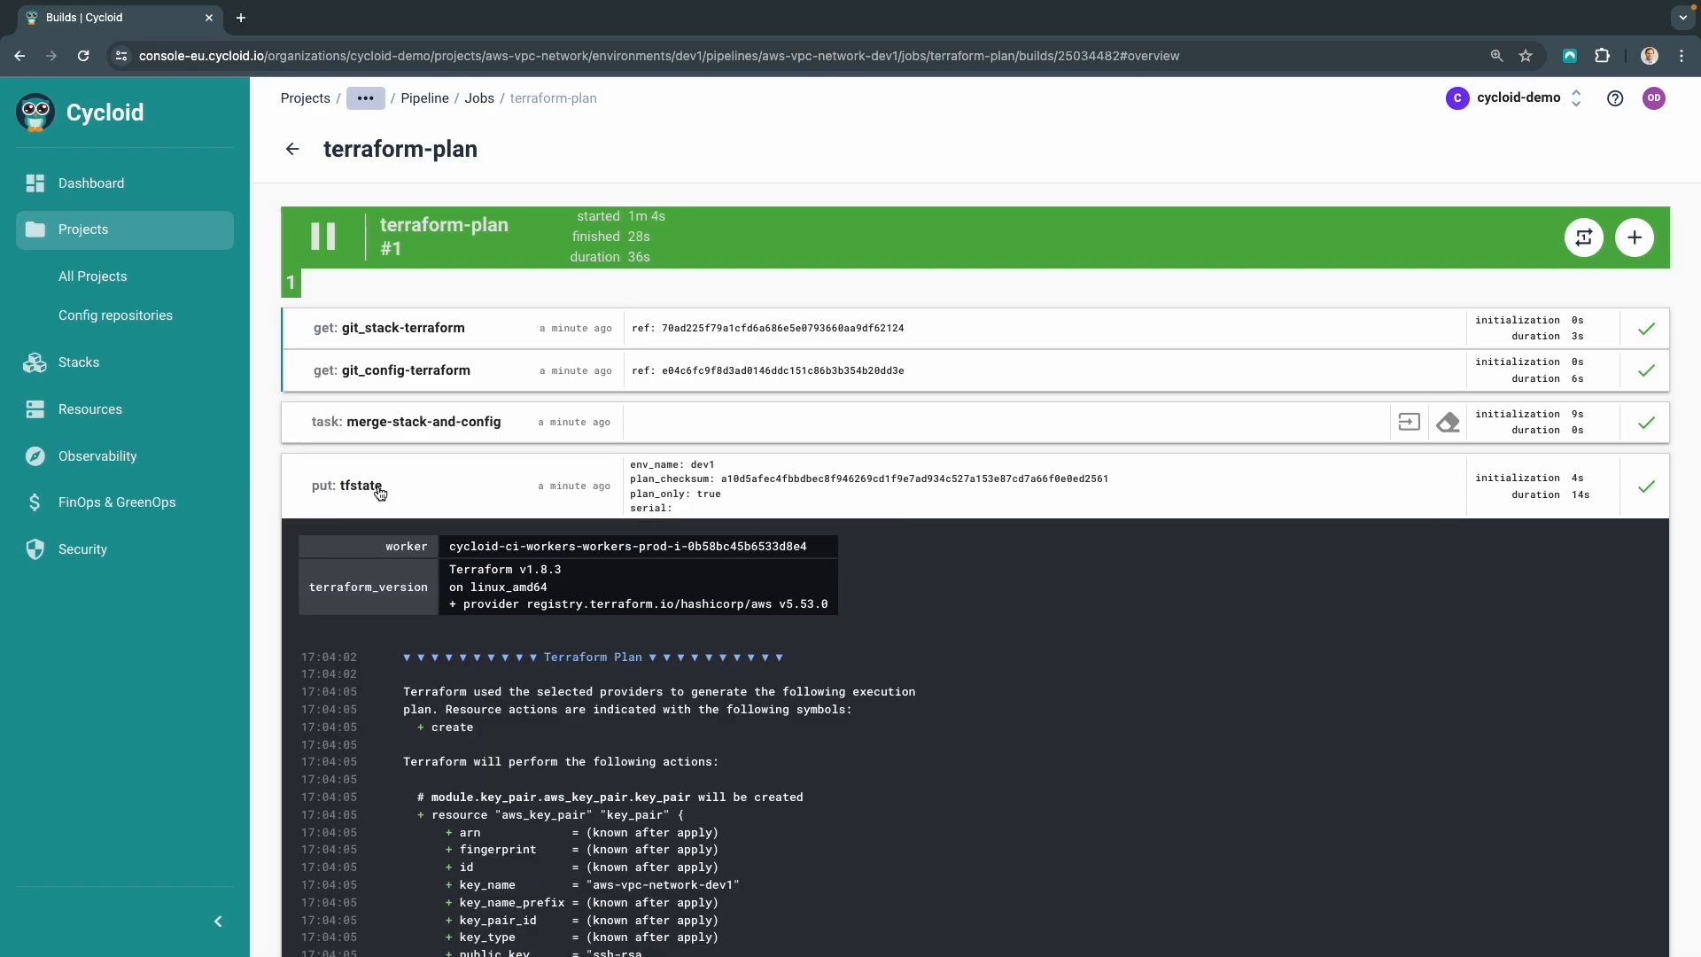
Review the Terraform plan output of the terraform-plan job down to its closing summary
scroll(514, 475, down, 4)
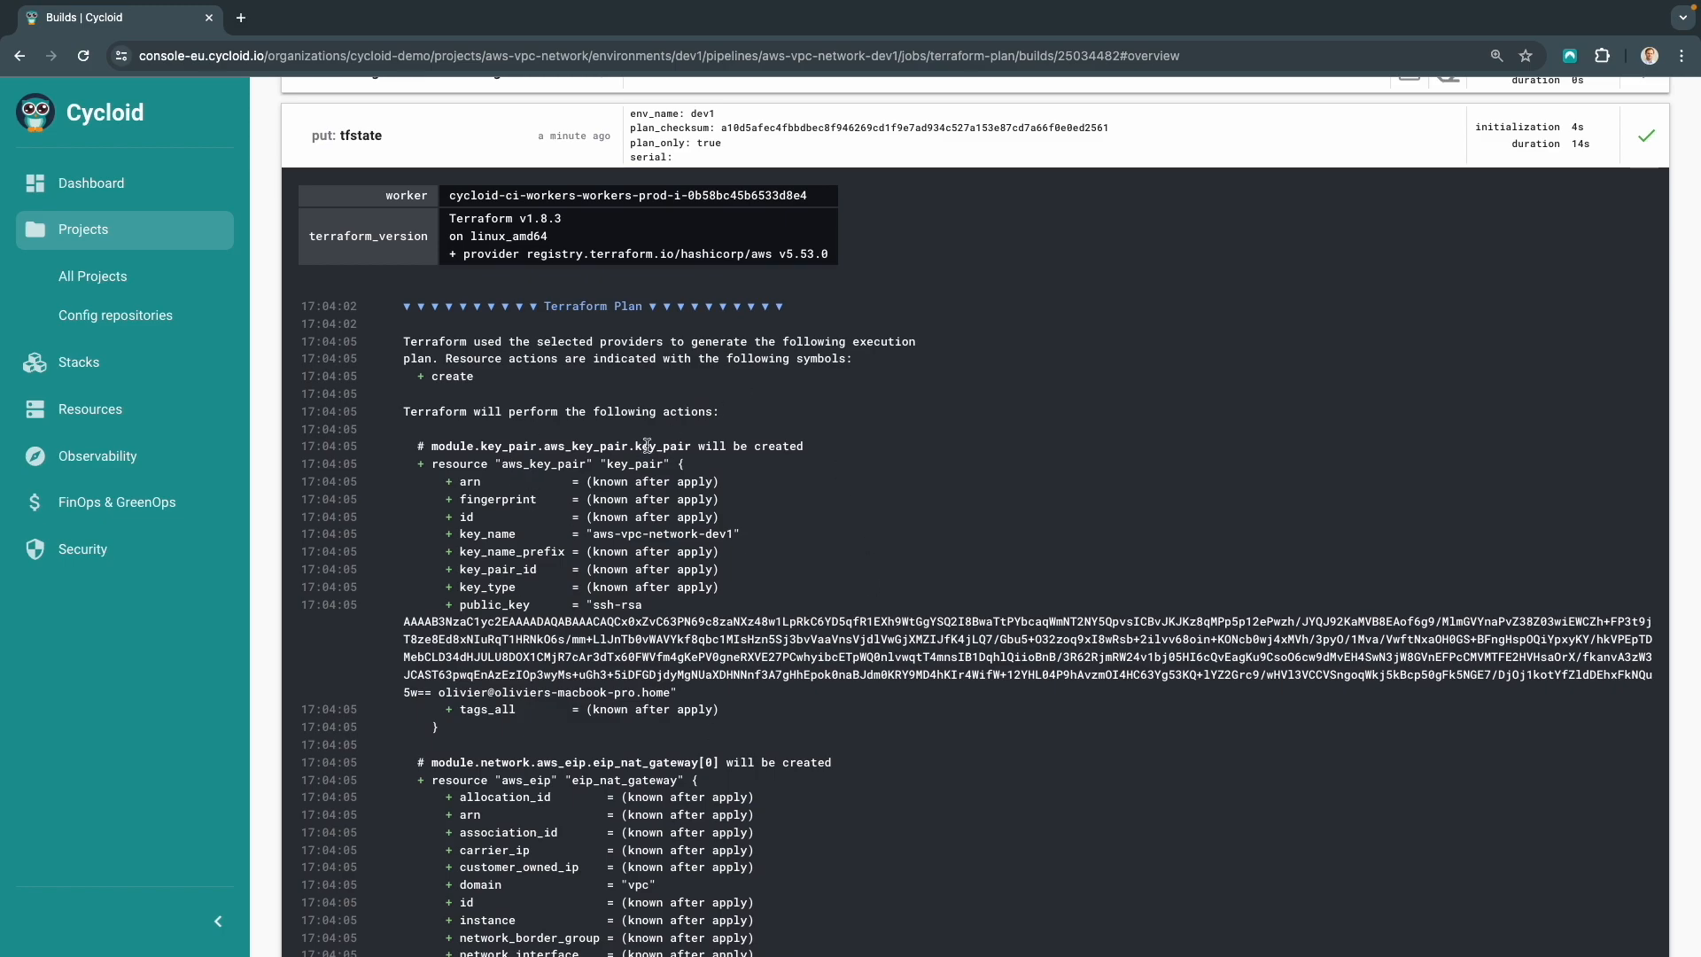
scroll(558, 536, down, 20)
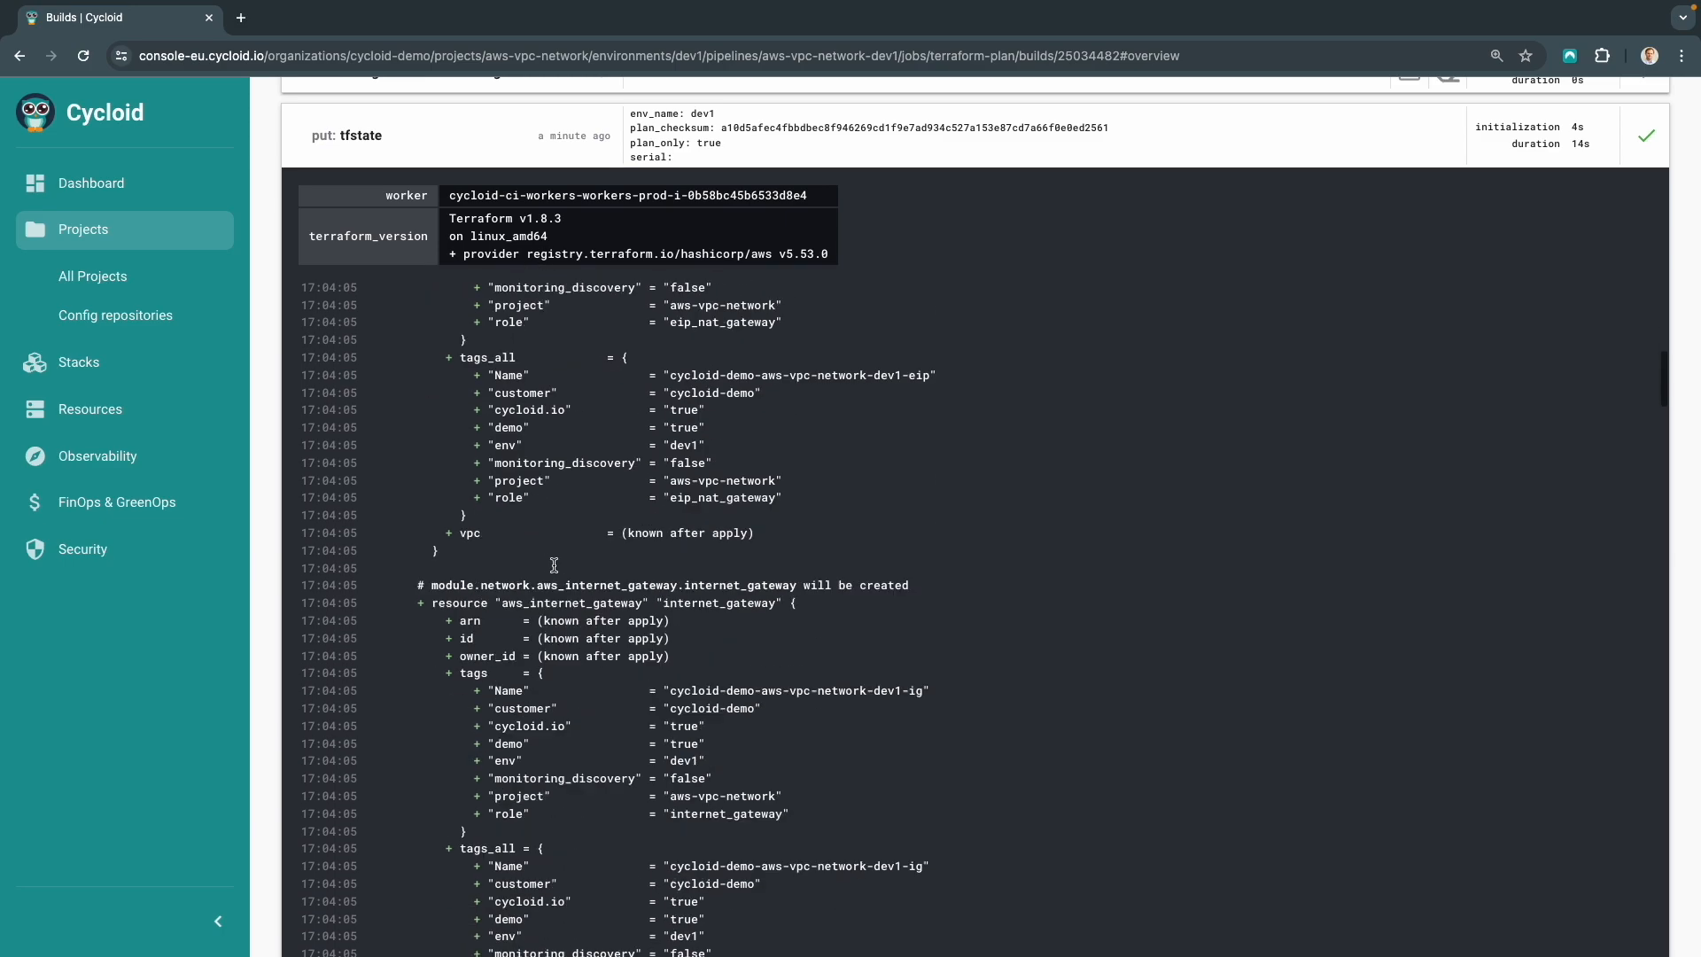
scroll(554, 565, down, 3)
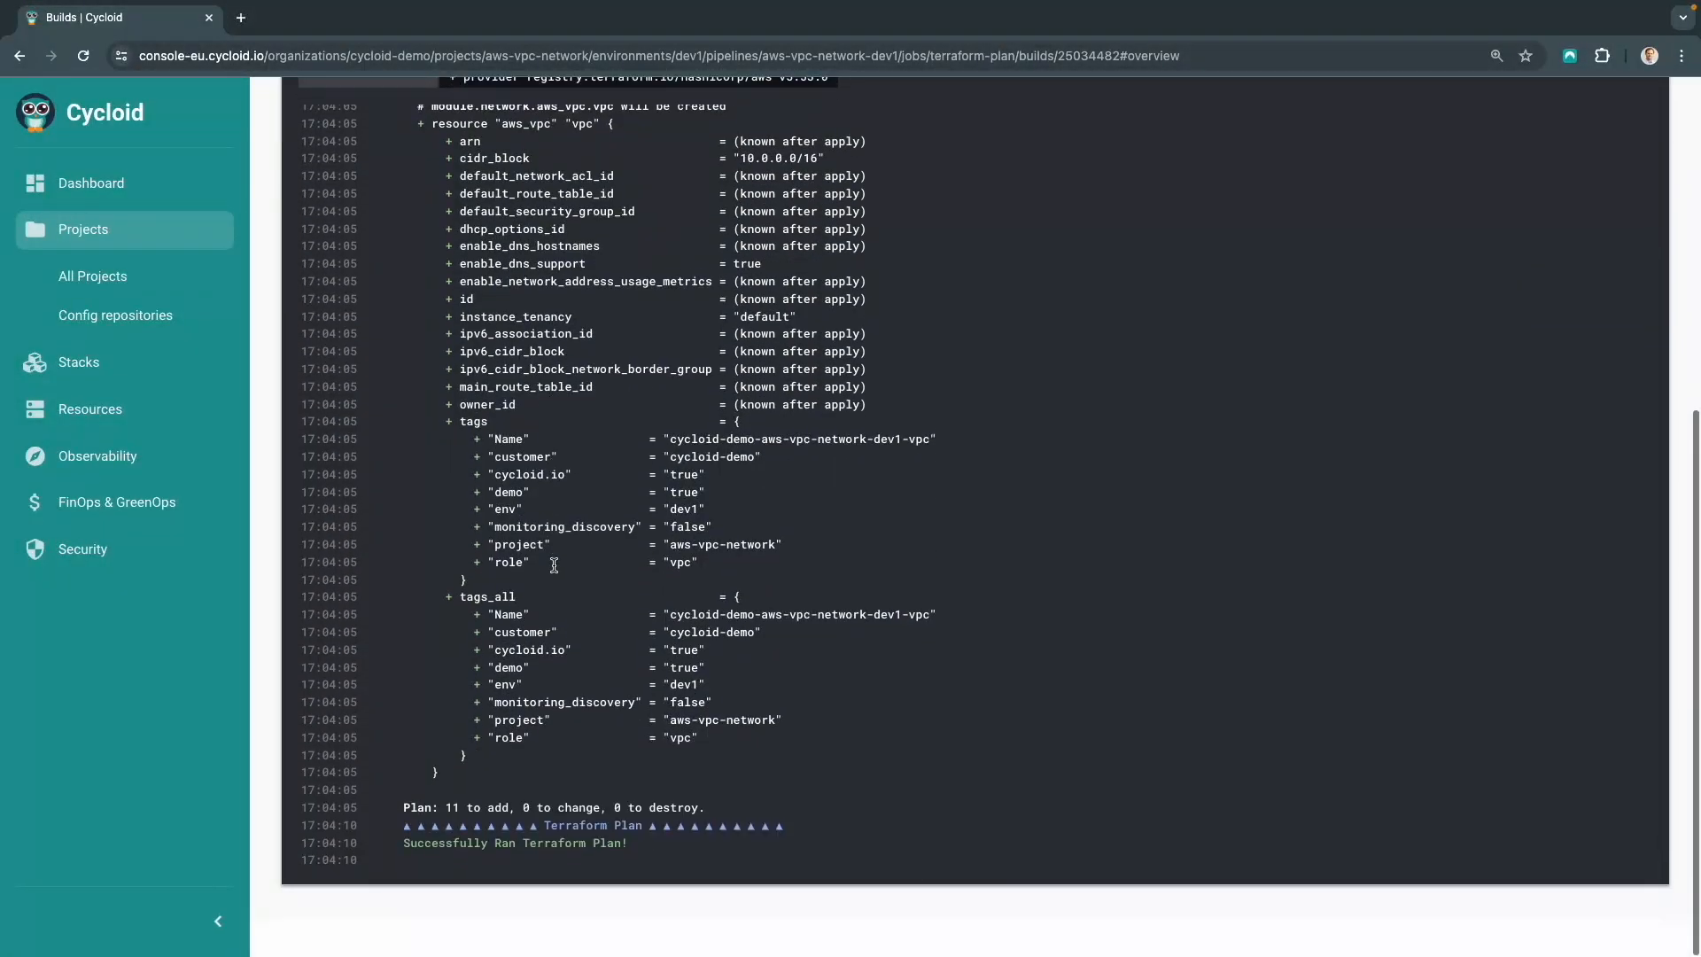
drag(444, 848, 488, 848)
click(527, 849)
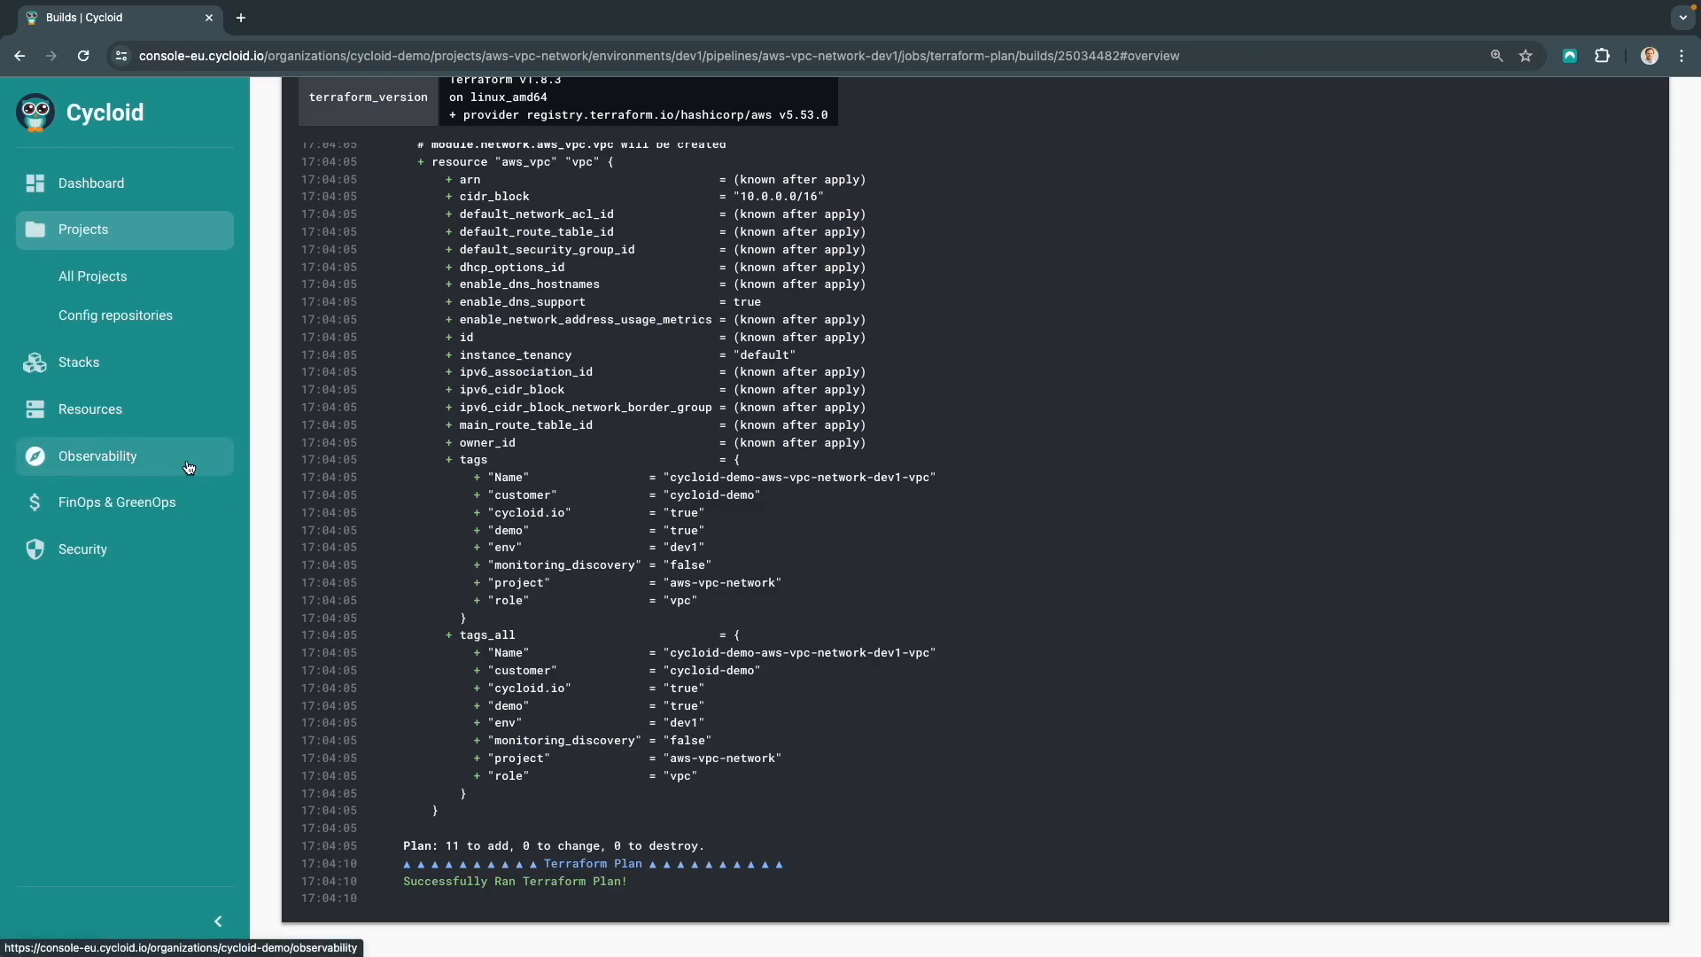
scroll(191, 468, up, 6)
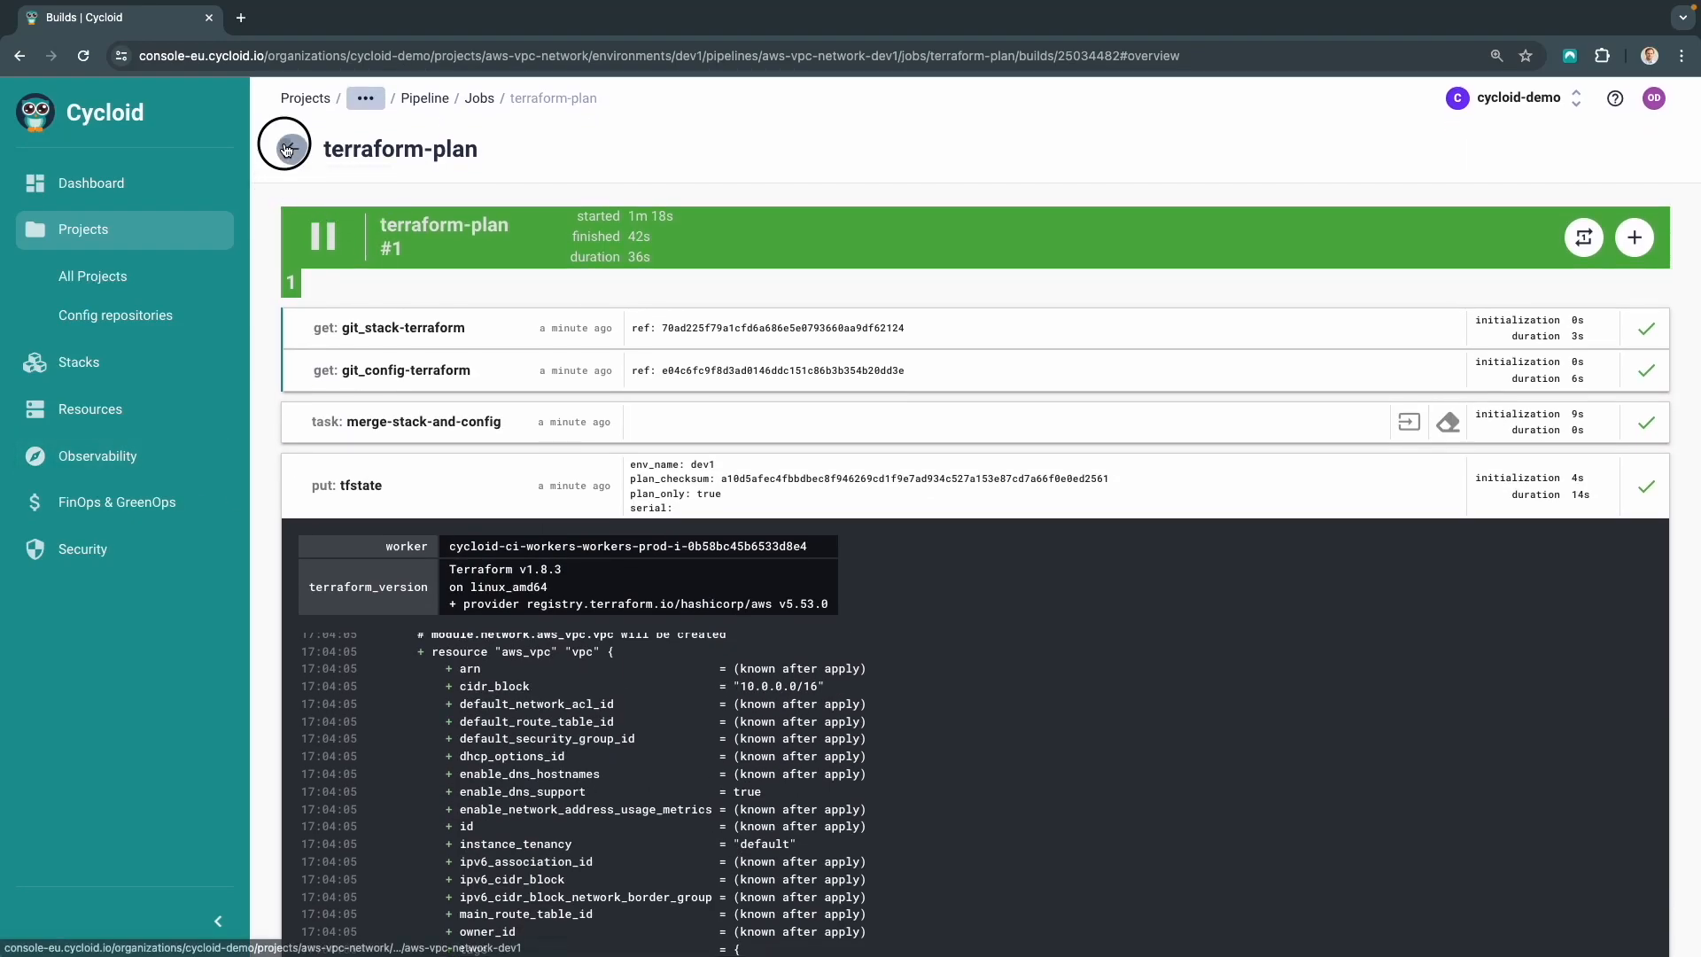
Open the terraform-apply job from the dev1 pipeline and review the Terraform Apply log in its tfstate output
click(293, 148)
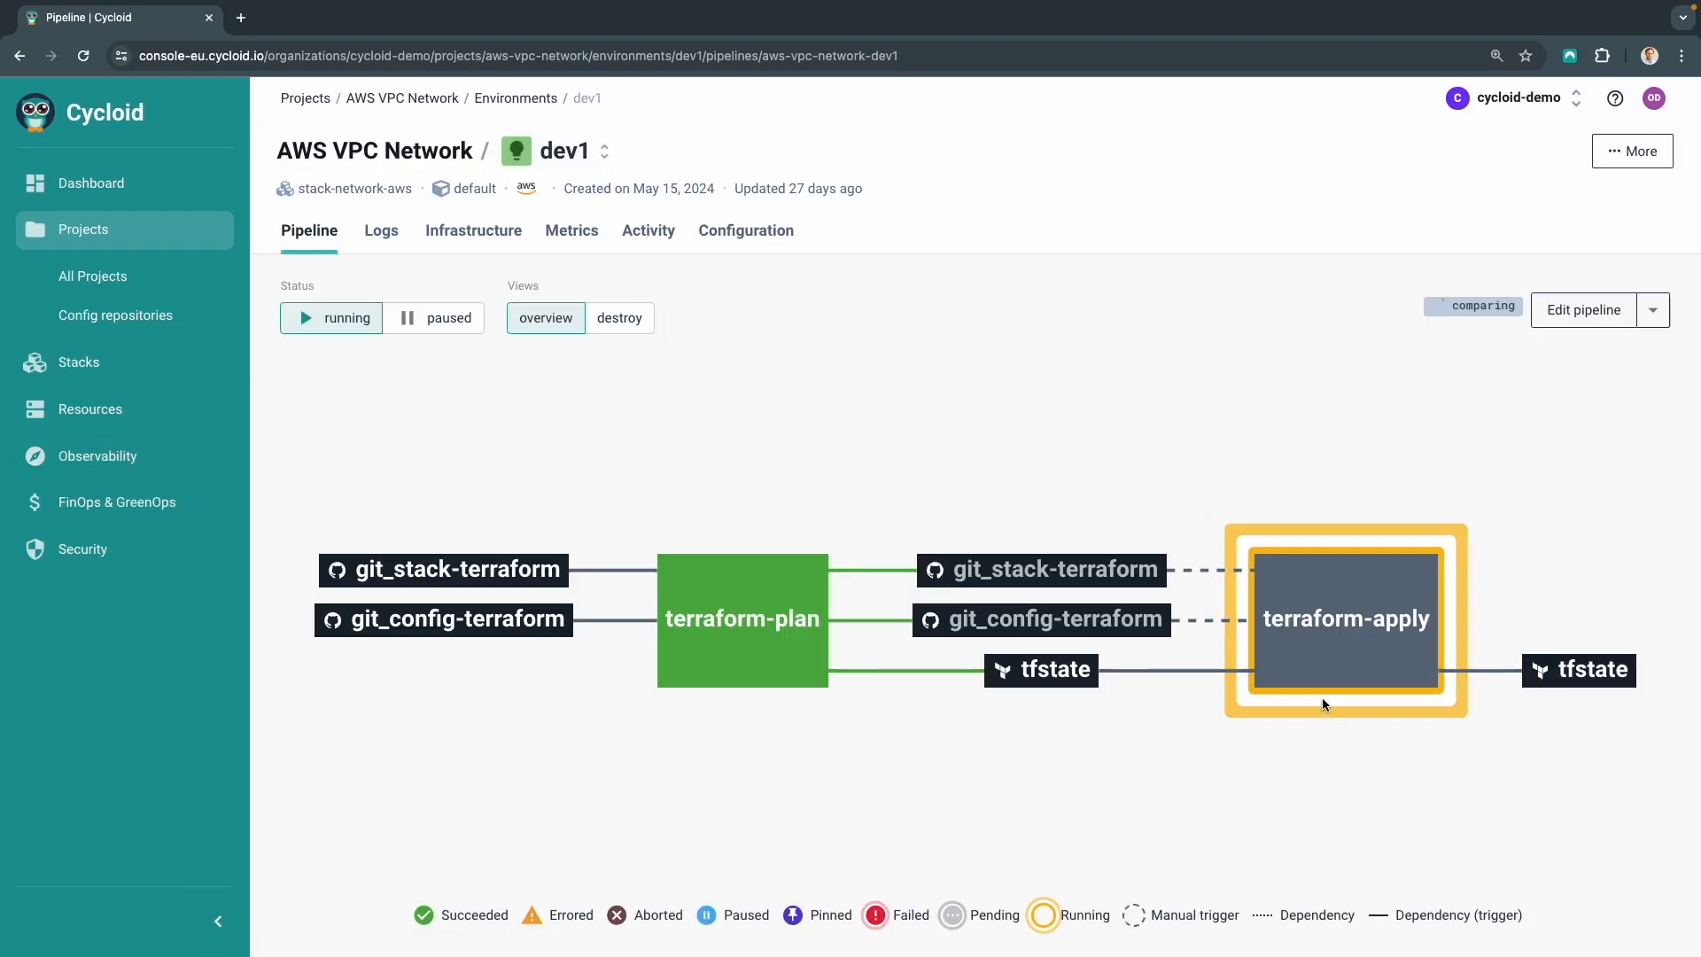
click(1338, 647)
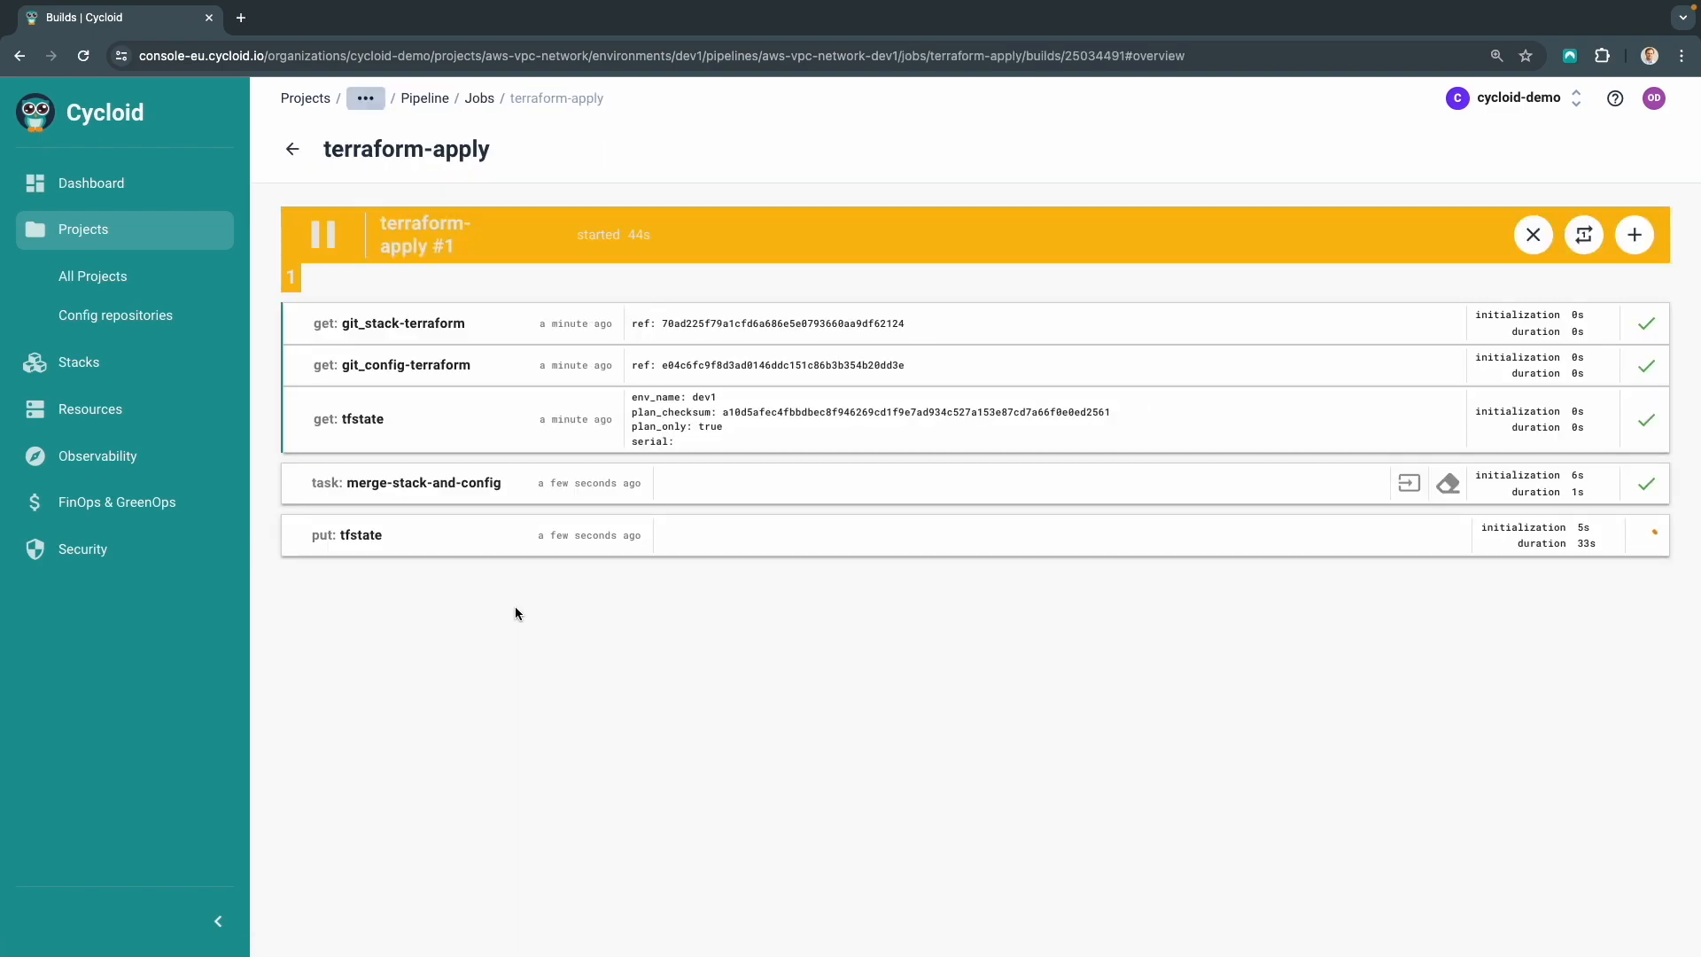
click(419, 541)
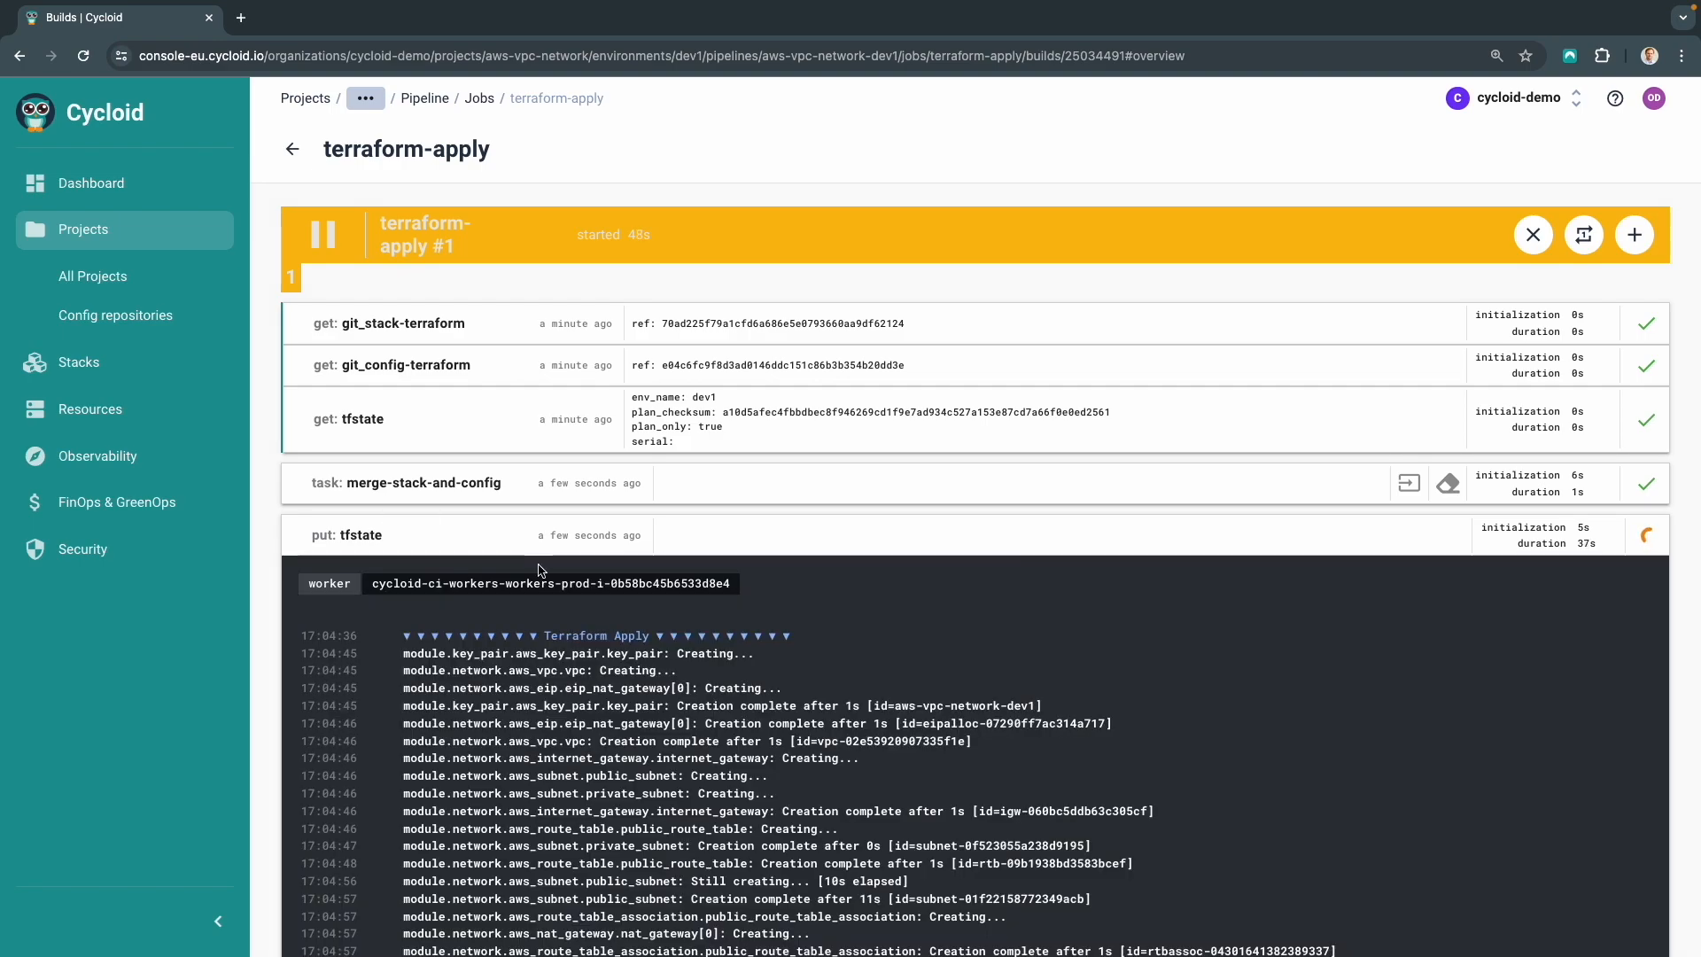
scroll(540, 570, down, 1)
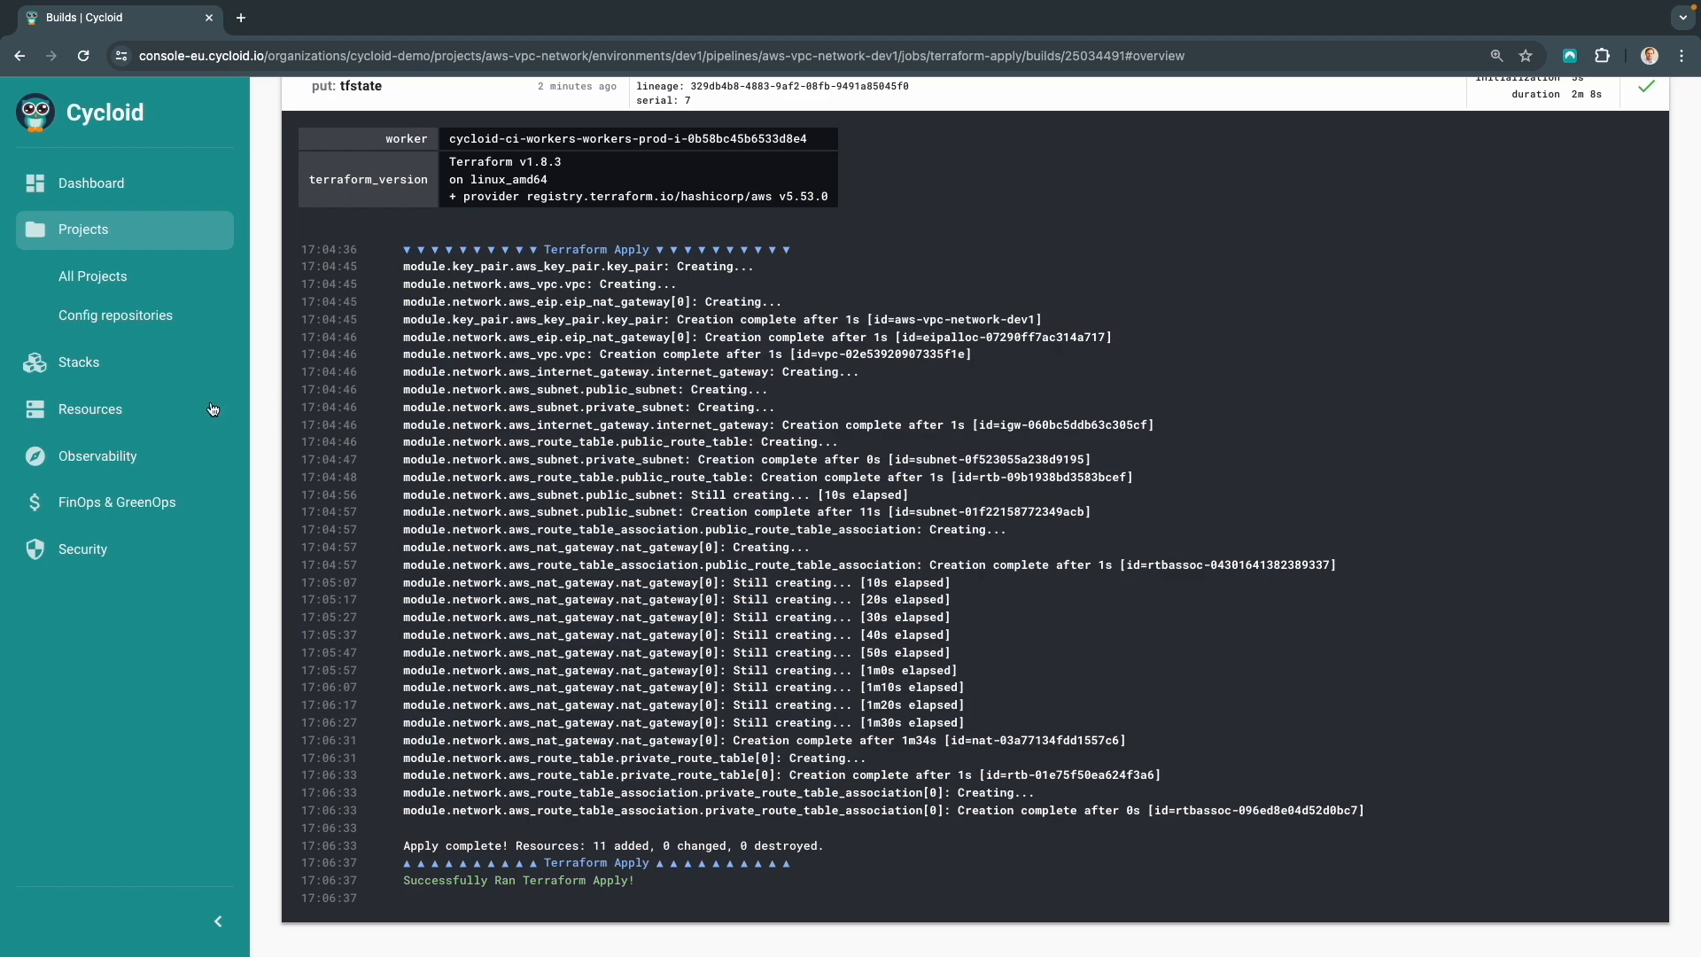
Filter the resource inventory to the aws-vpc-network project and sort the resources by name in descending order
click(96, 413)
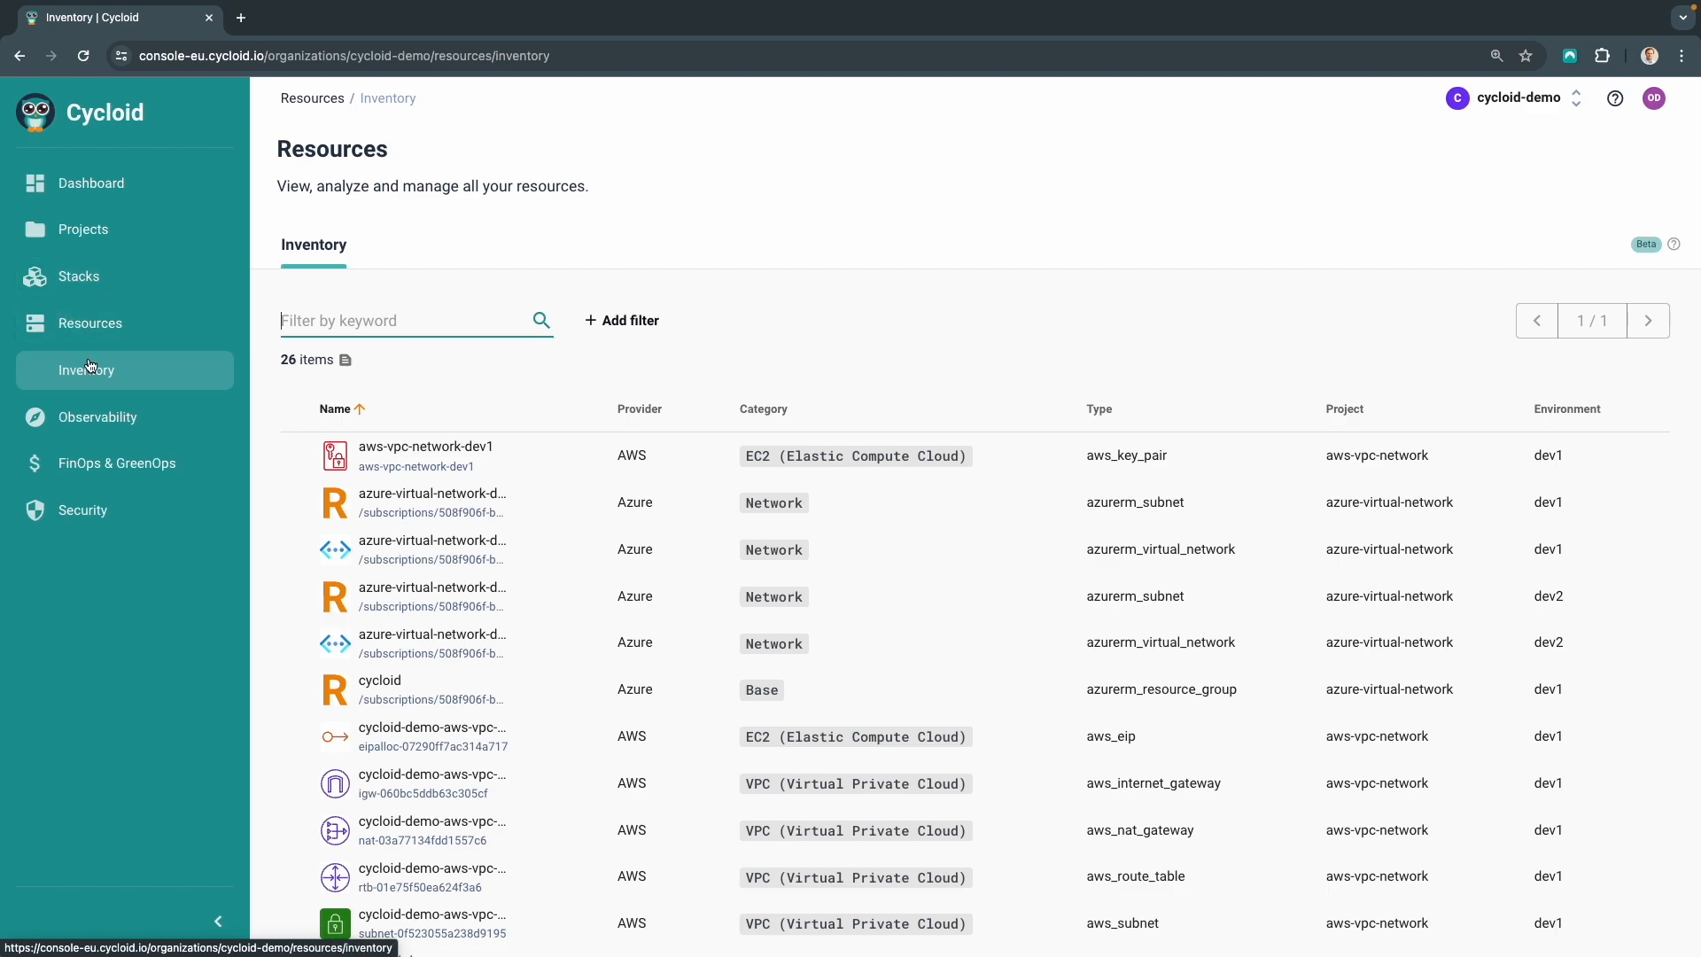
click(622, 320)
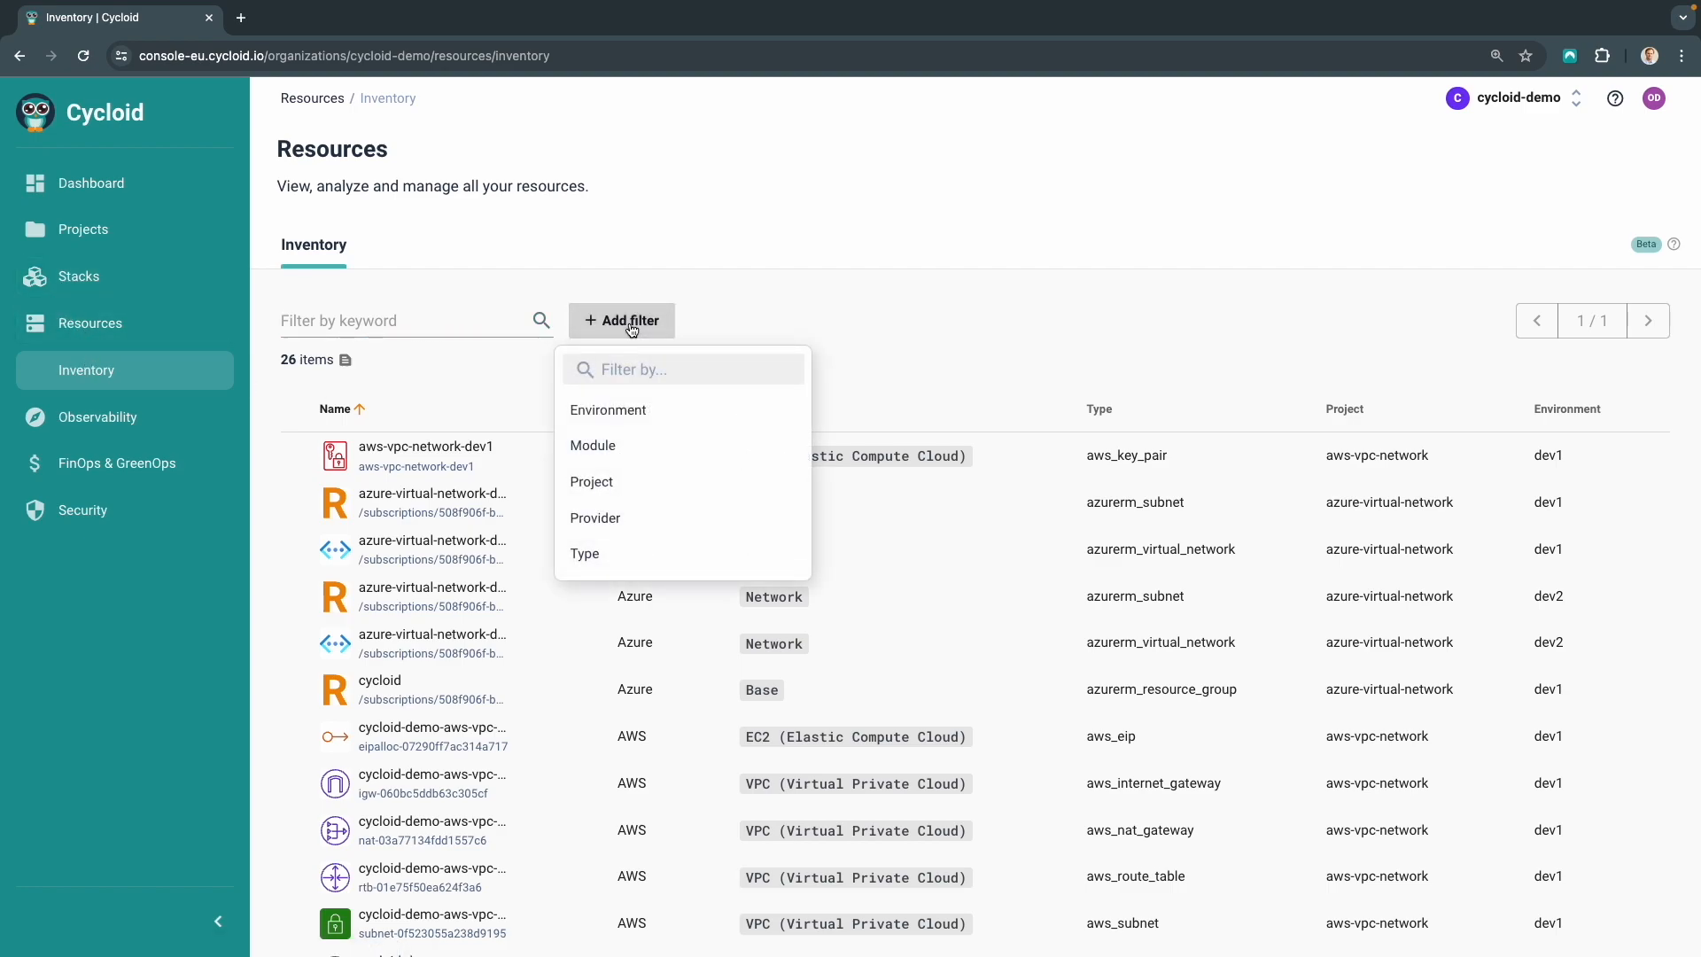
click(617, 481)
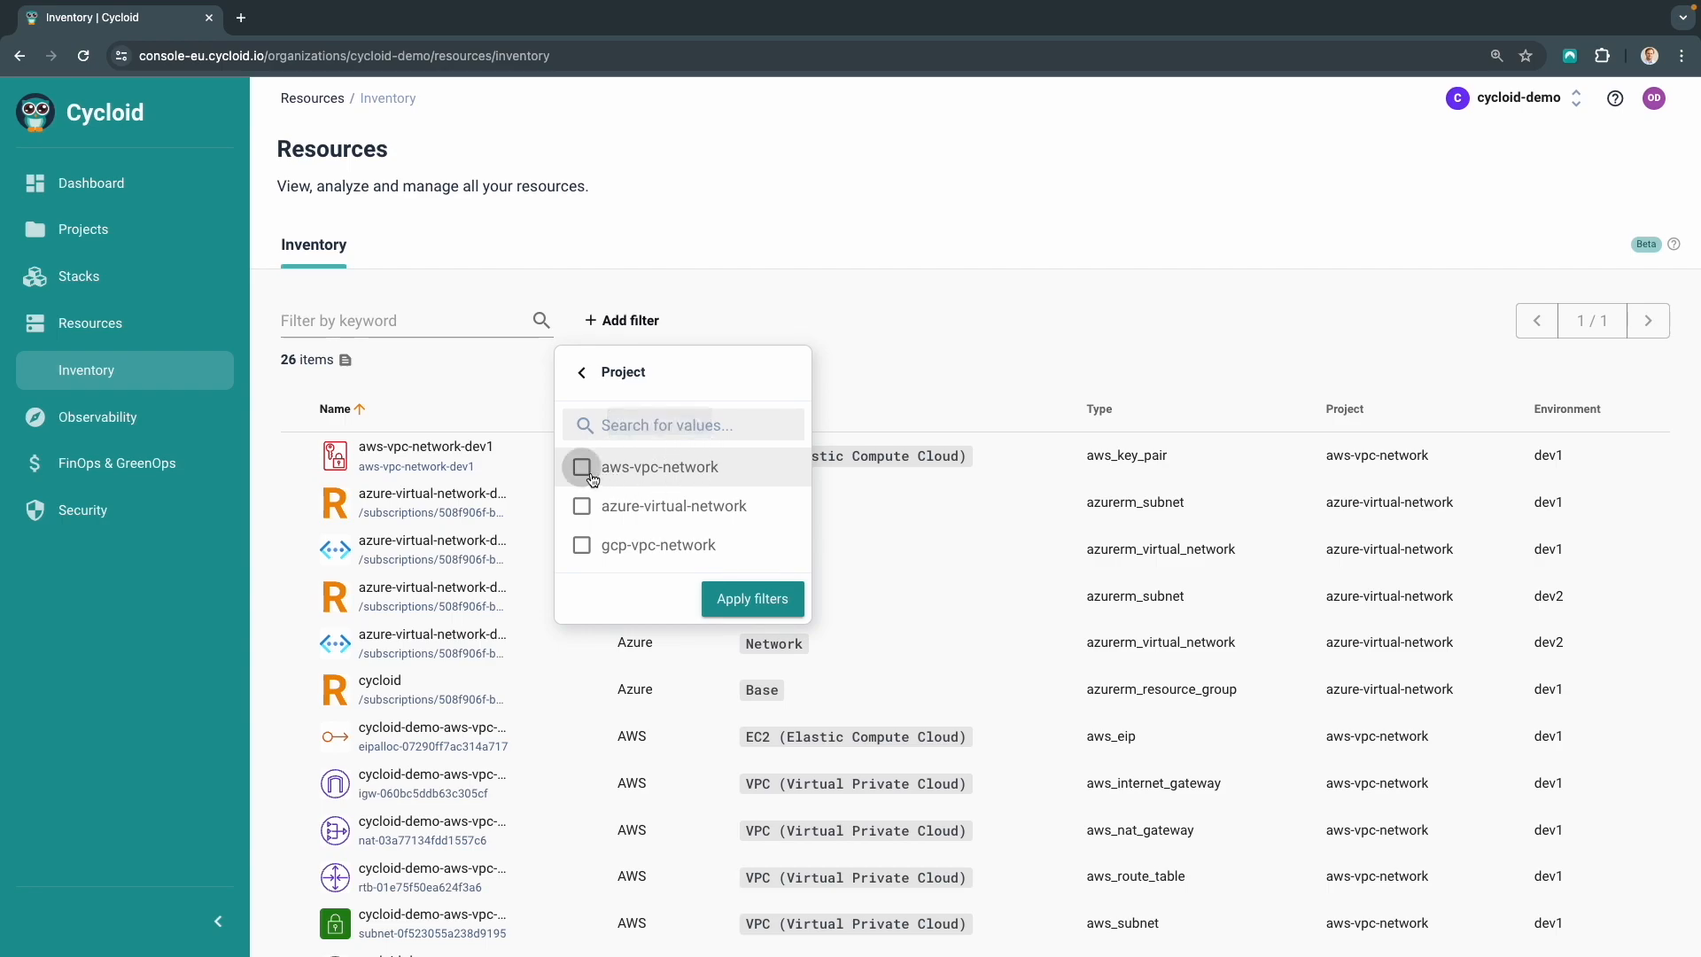
click(581, 467)
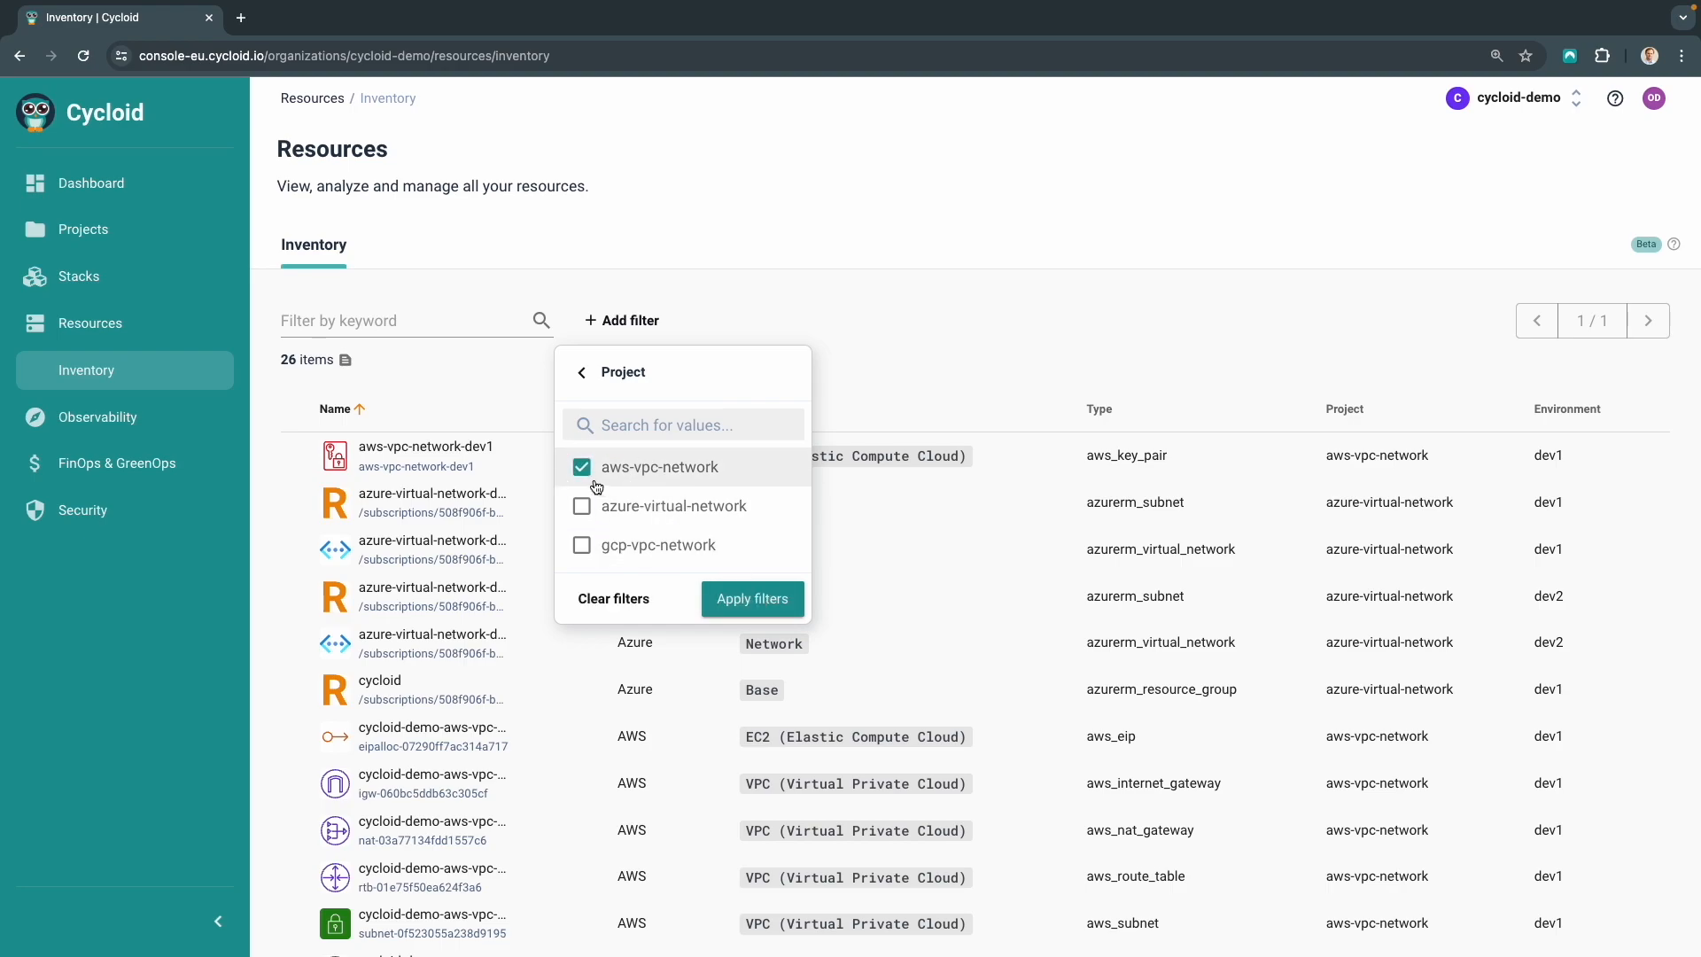
click(725, 599)
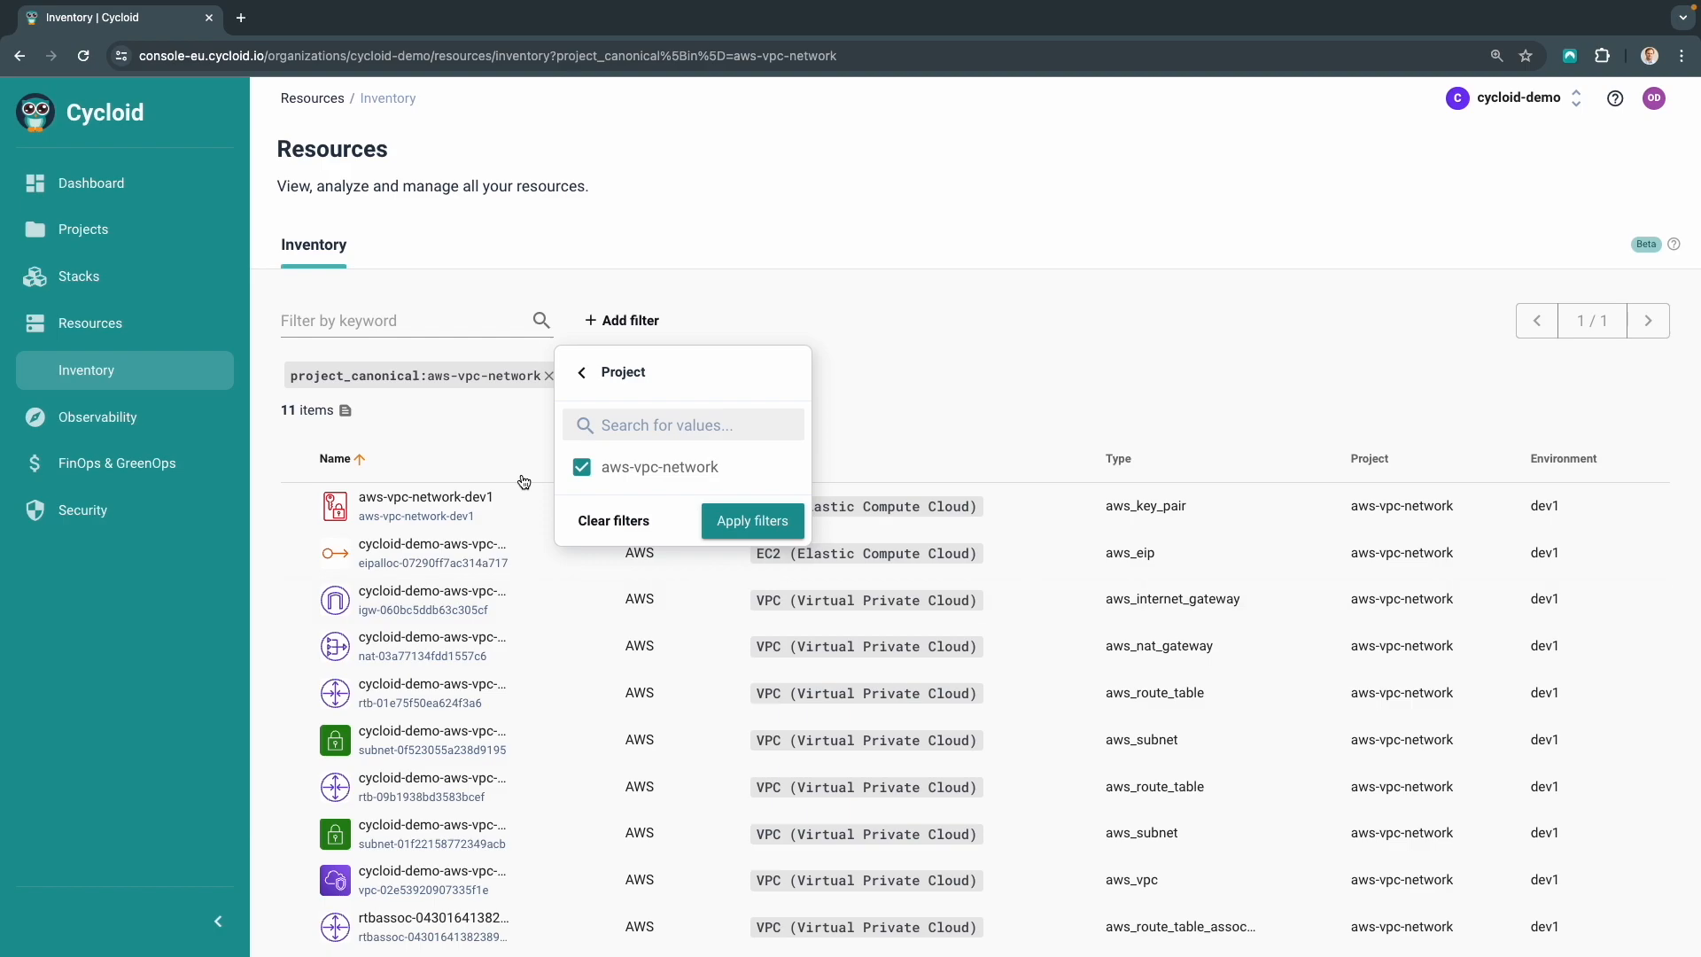
click(484, 460)
scroll(486, 464, down, 2)
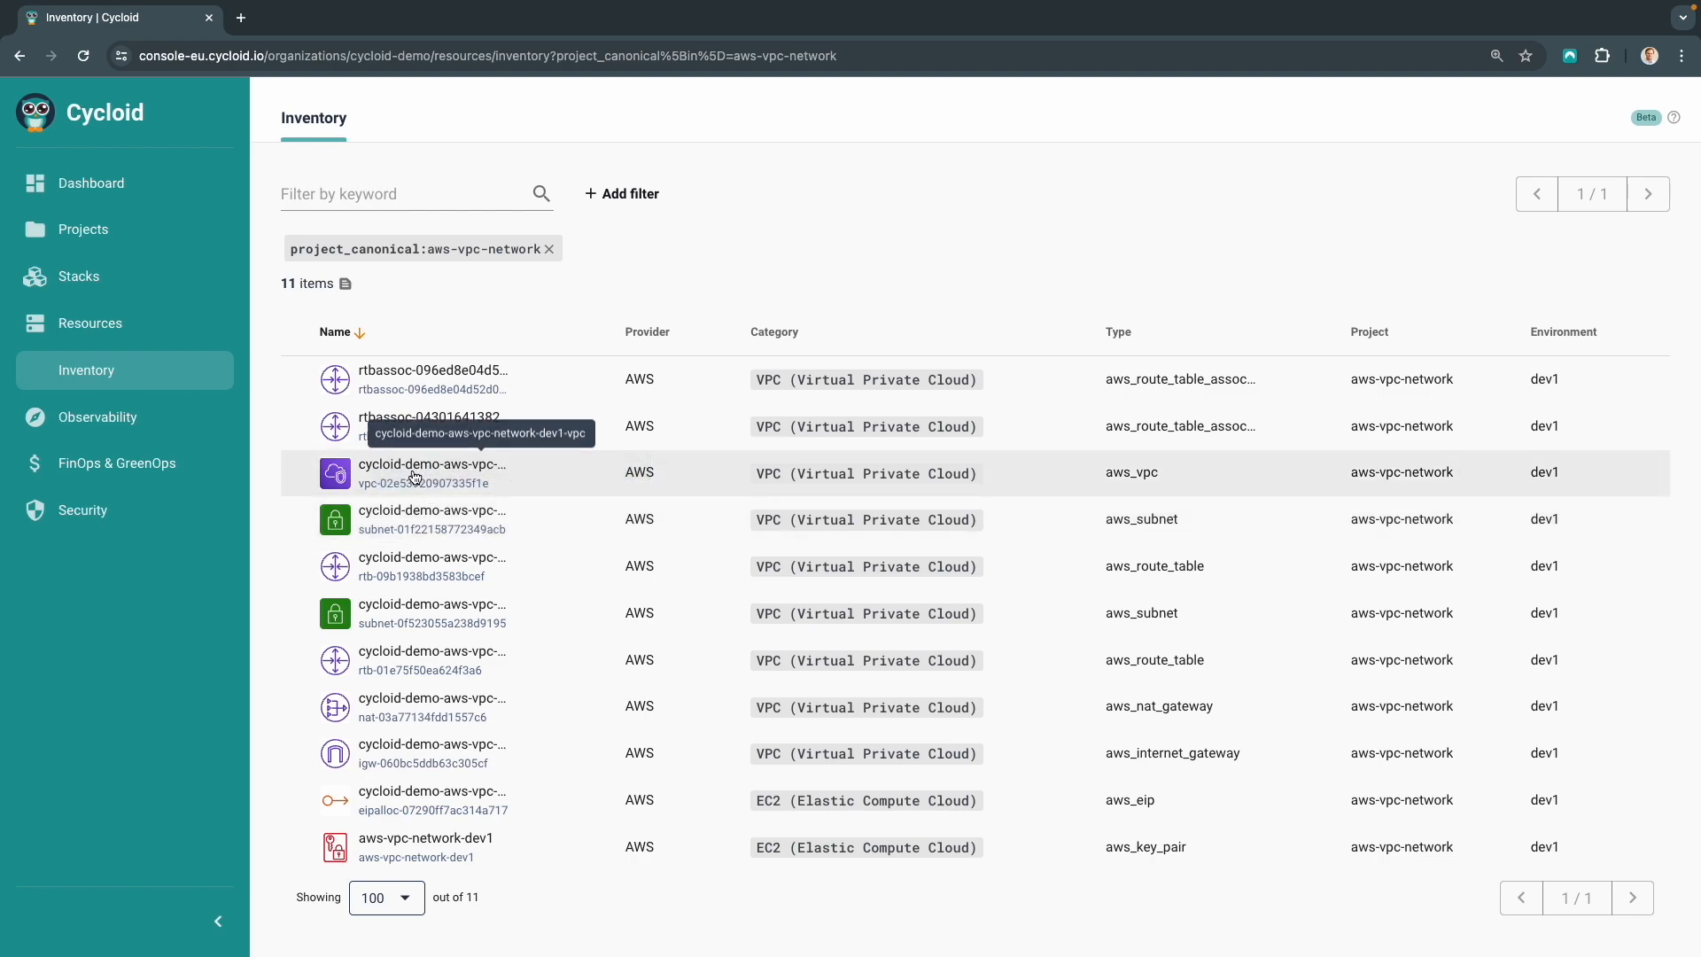
Inspect the details of the cycloid-demo-aws-vpc-network-dev1-vpc resource, expanding the tags object among its attributes
click(415, 477)
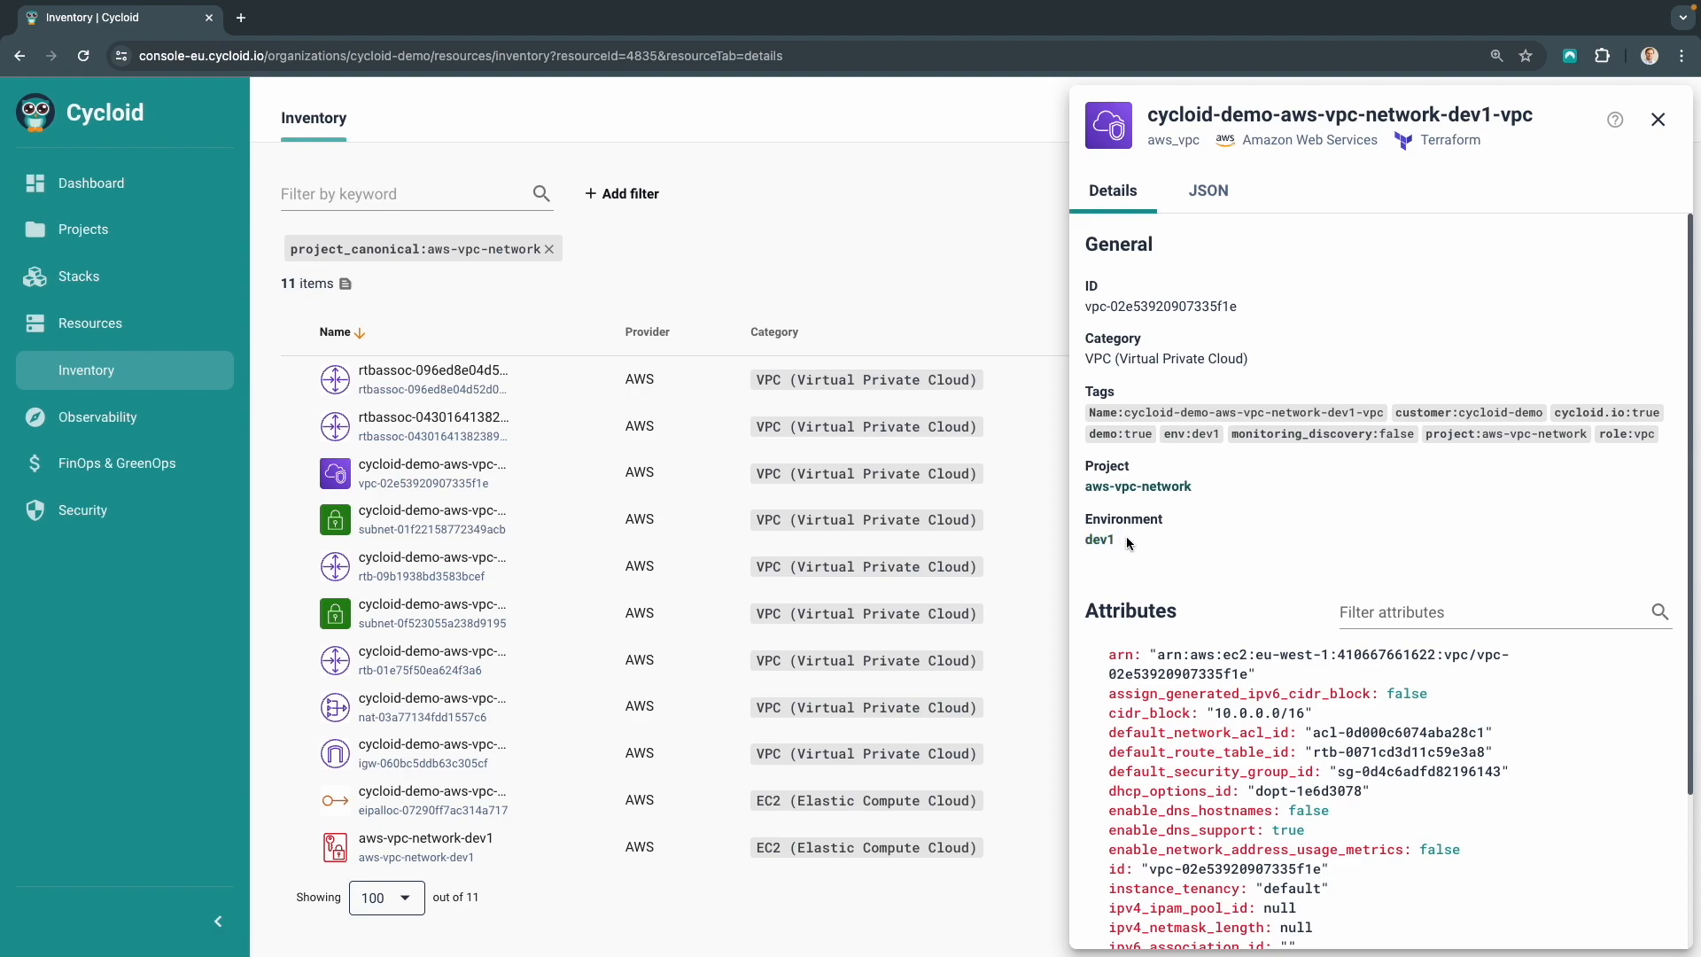
scroll(1140, 540, down, 2)
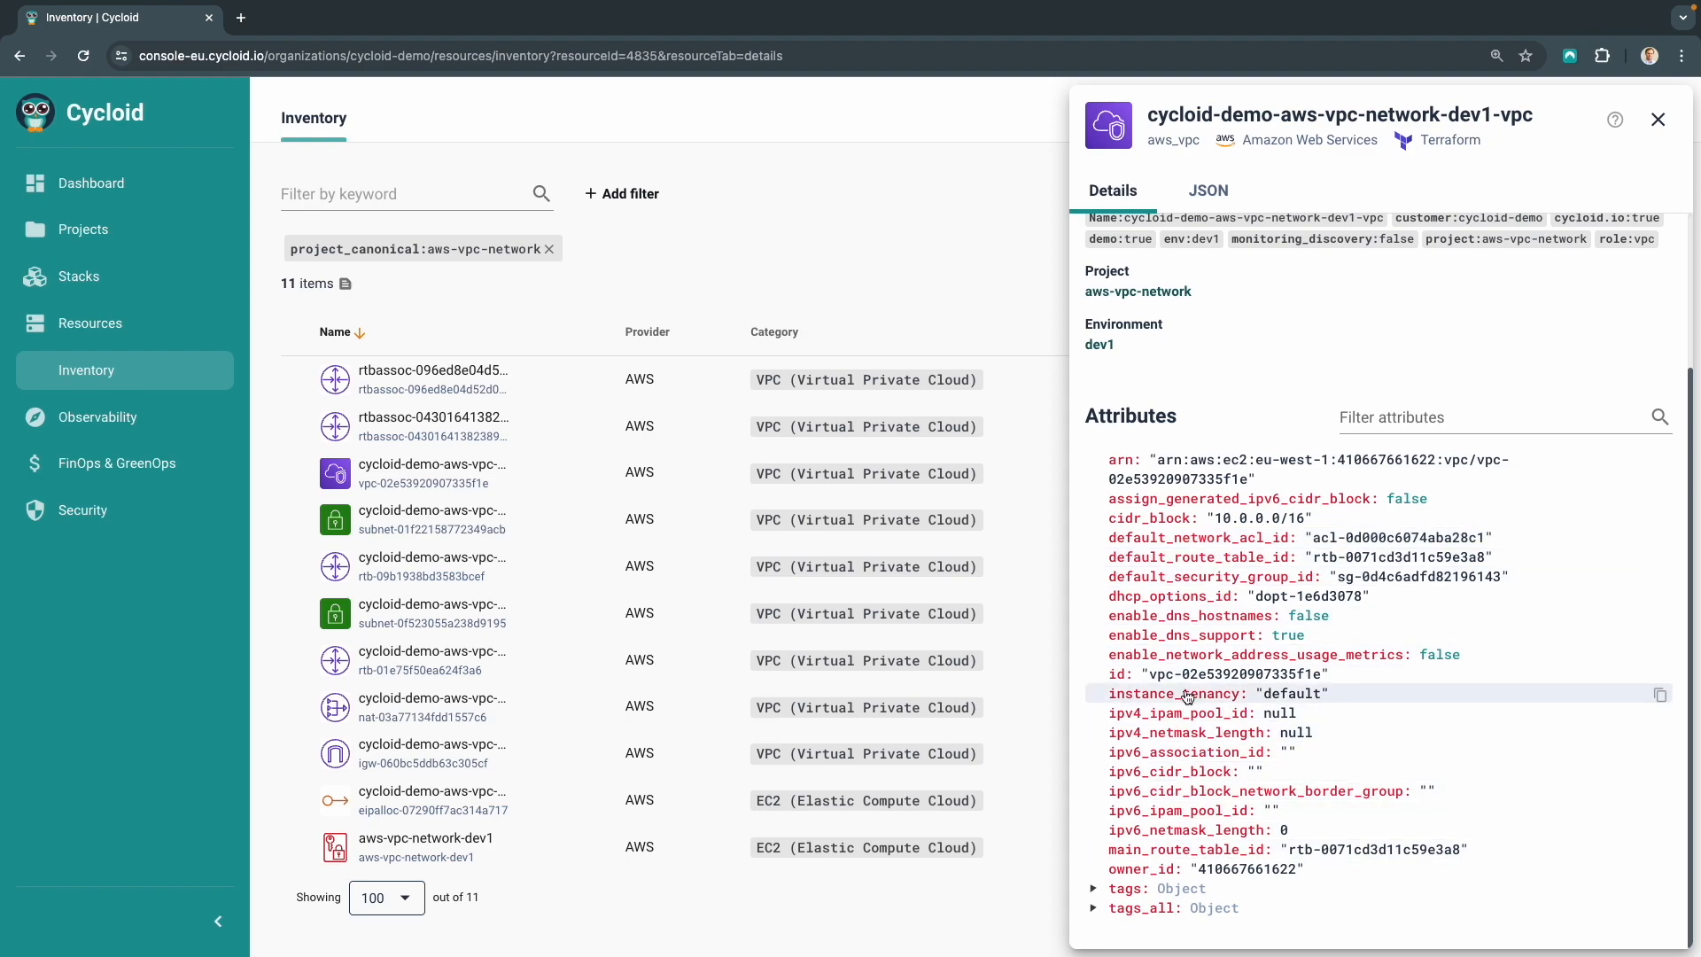
click(1143, 888)
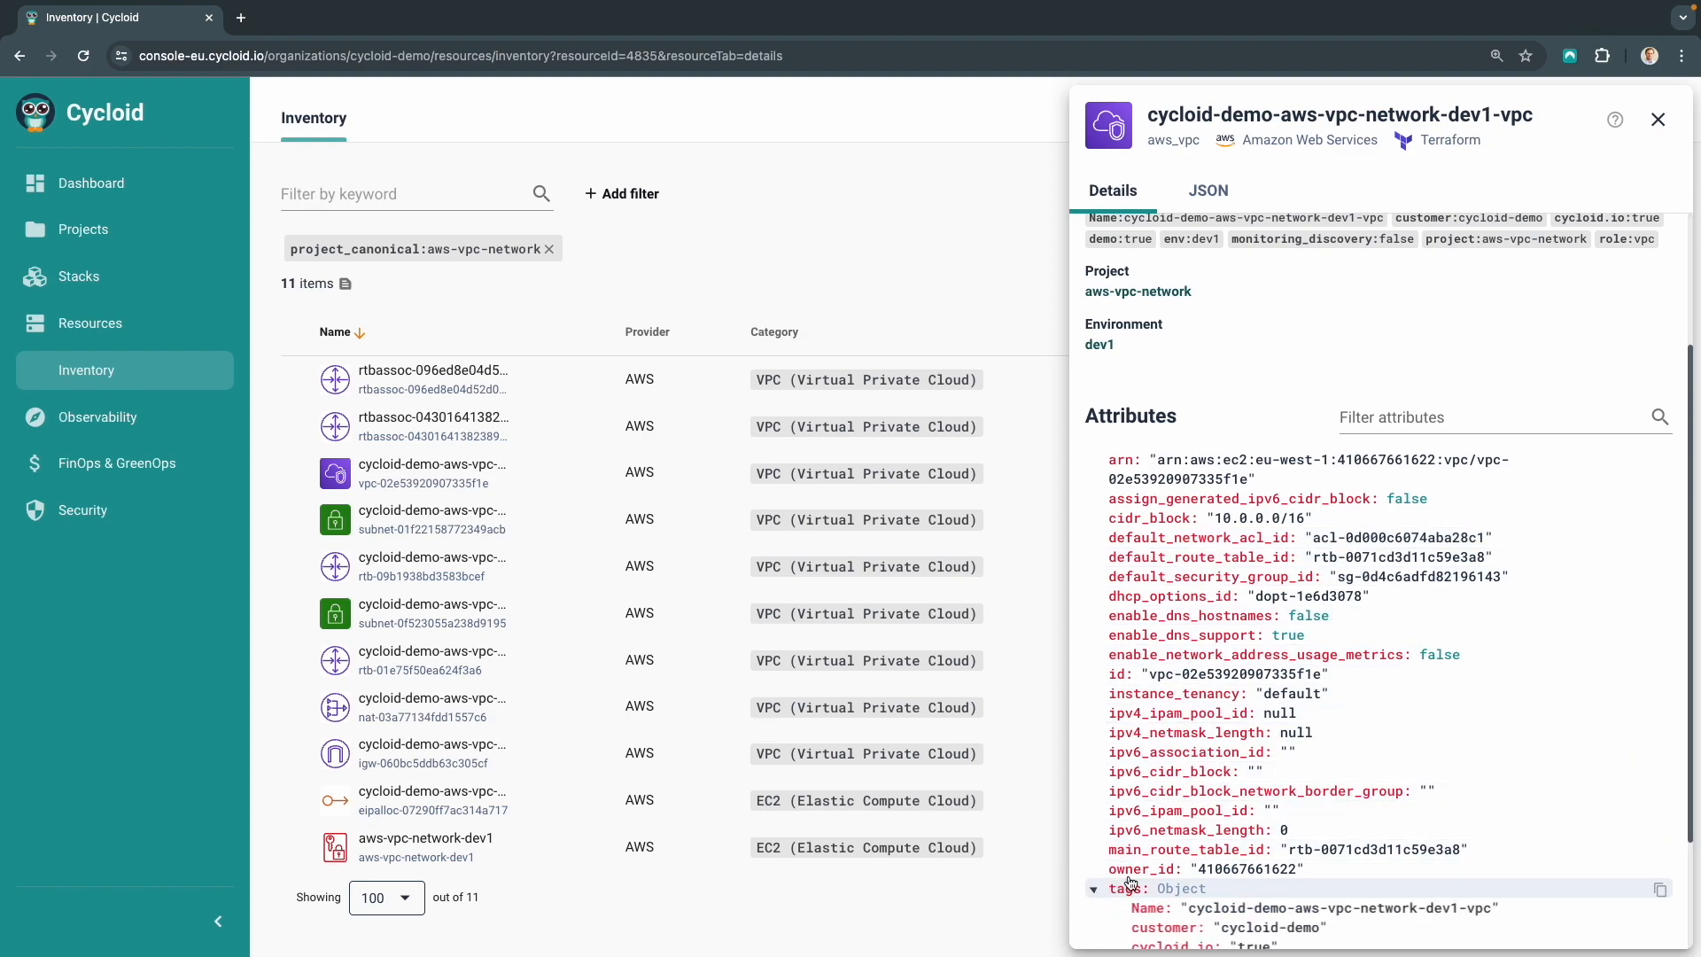
scroll(1145, 873, down, 2)
scroll(1145, 872, up, 4)
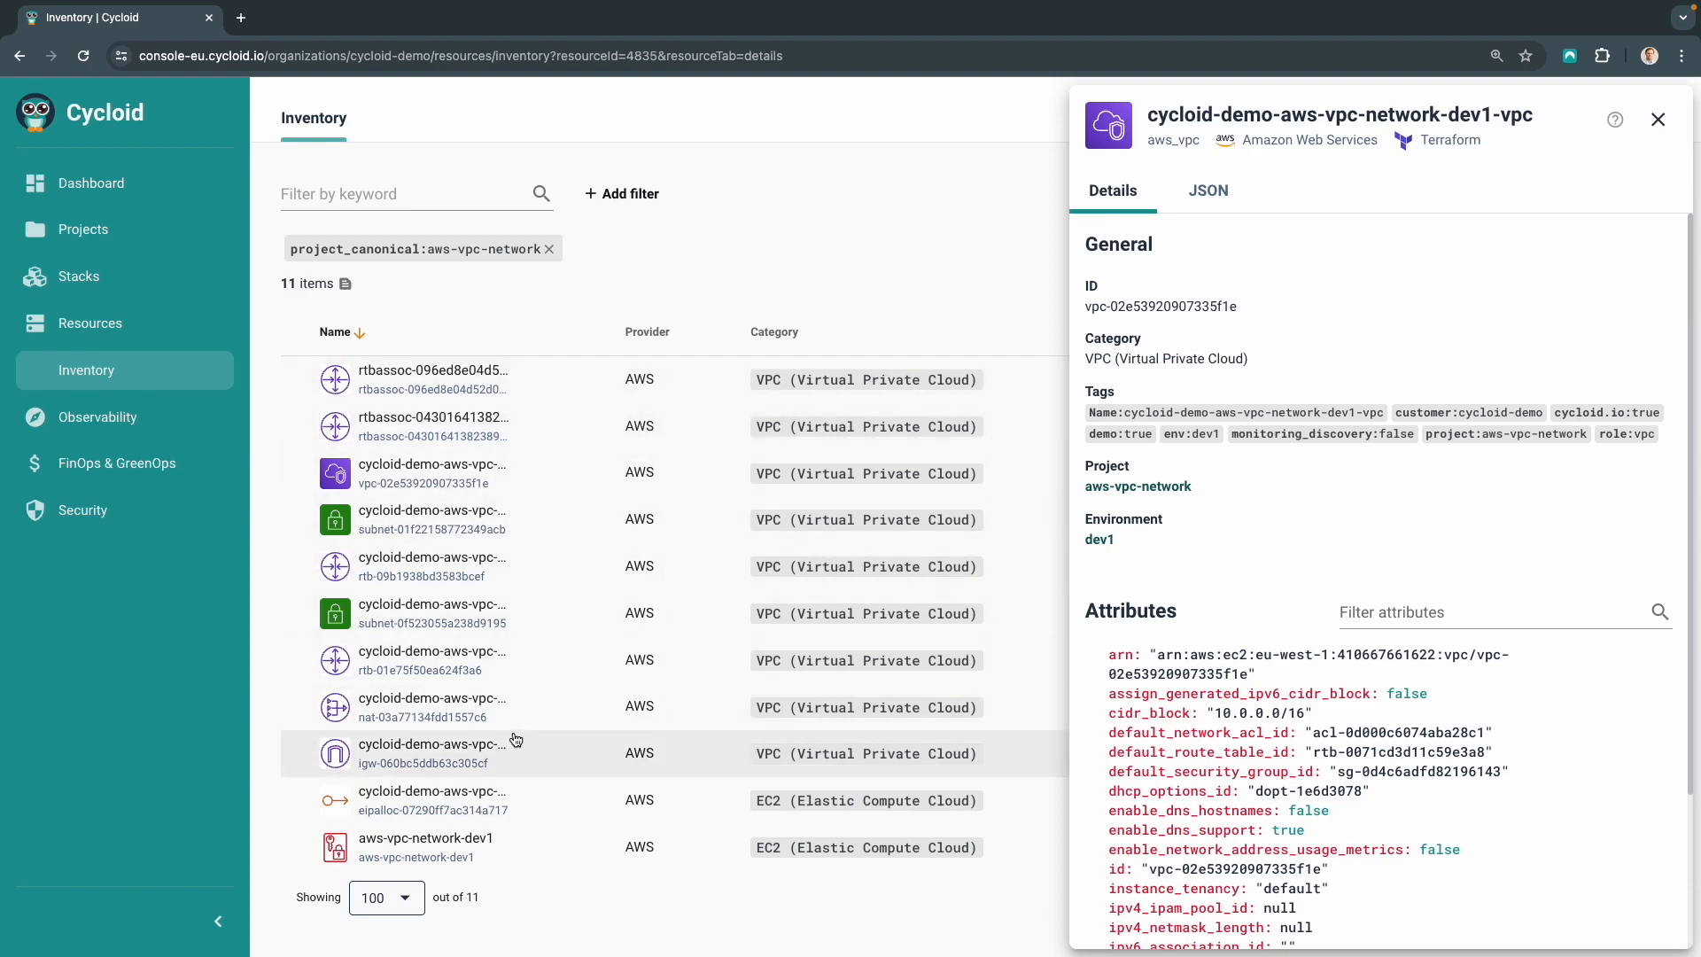
Trigger a new build of the terraform-destroy job from the destroy view of the AWS VPC Network project's dev1 pipeline
click(80, 243)
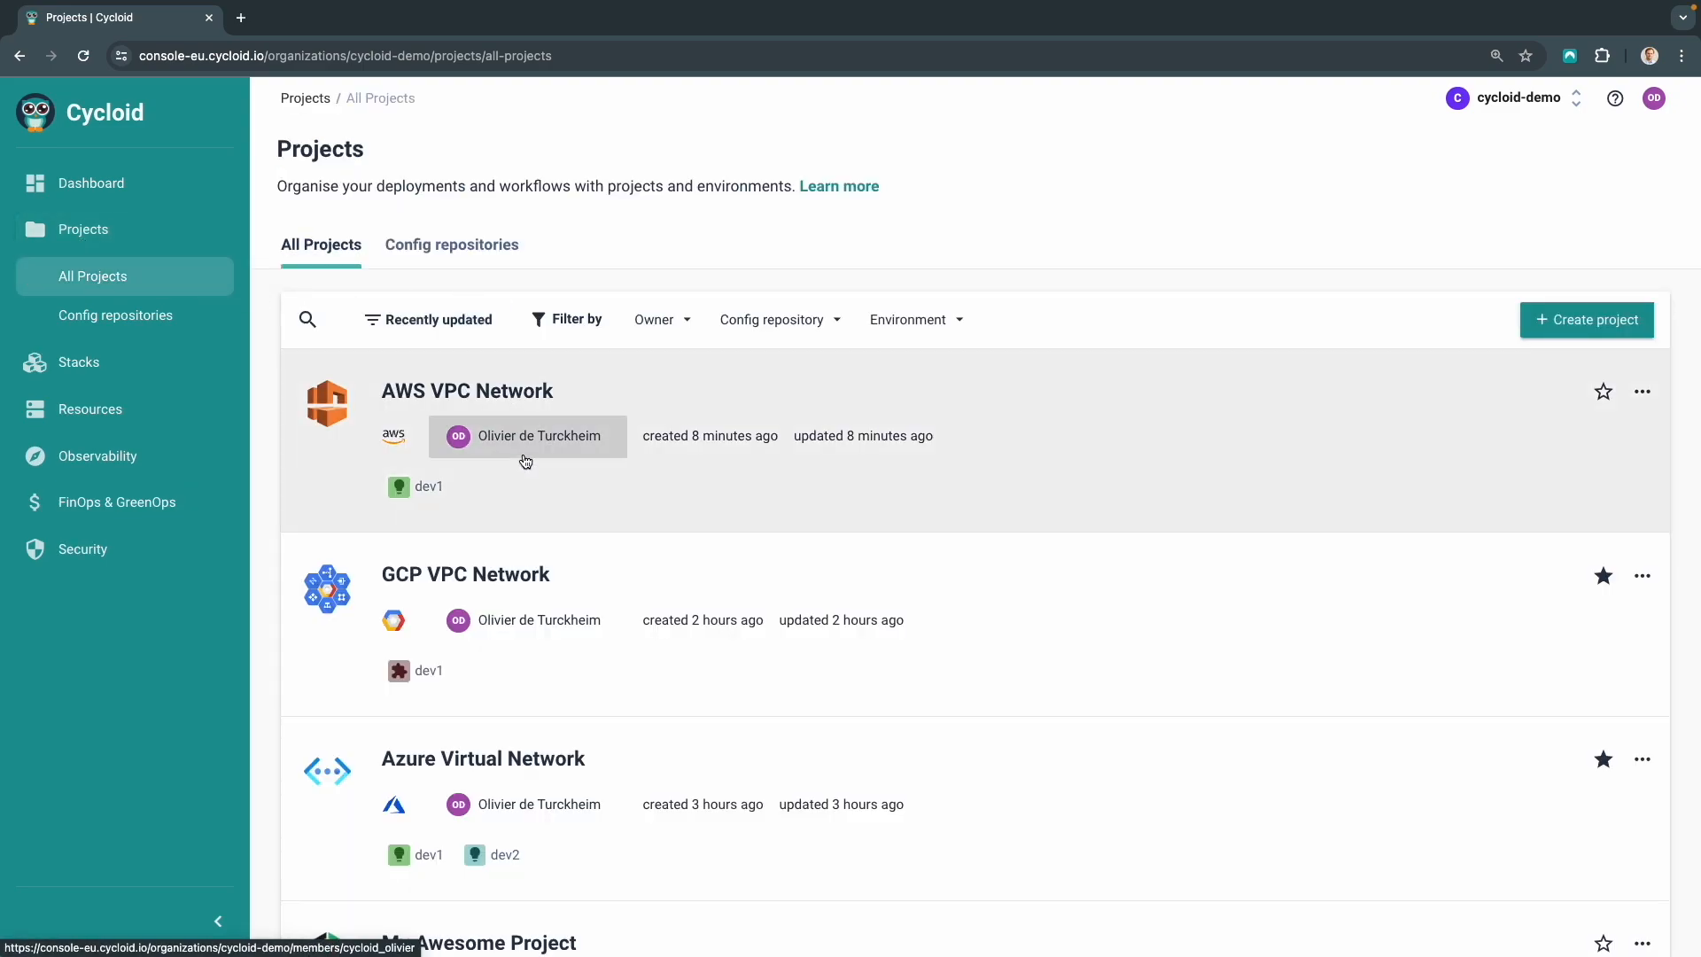
click(414, 491)
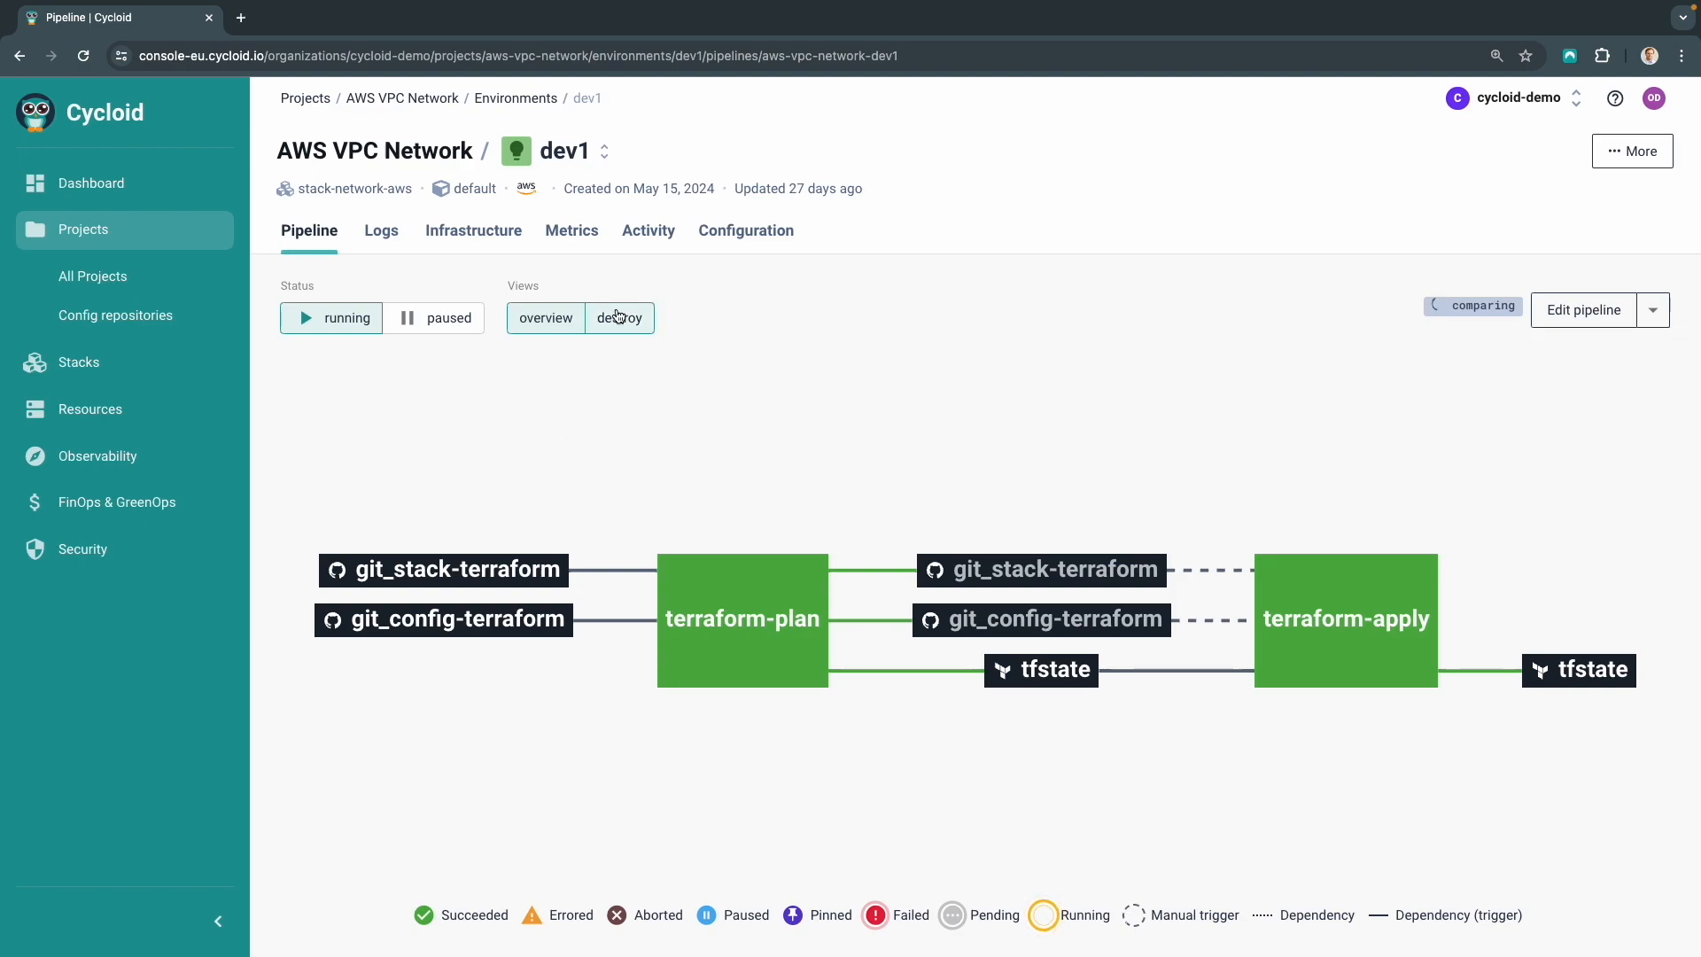
click(623, 318)
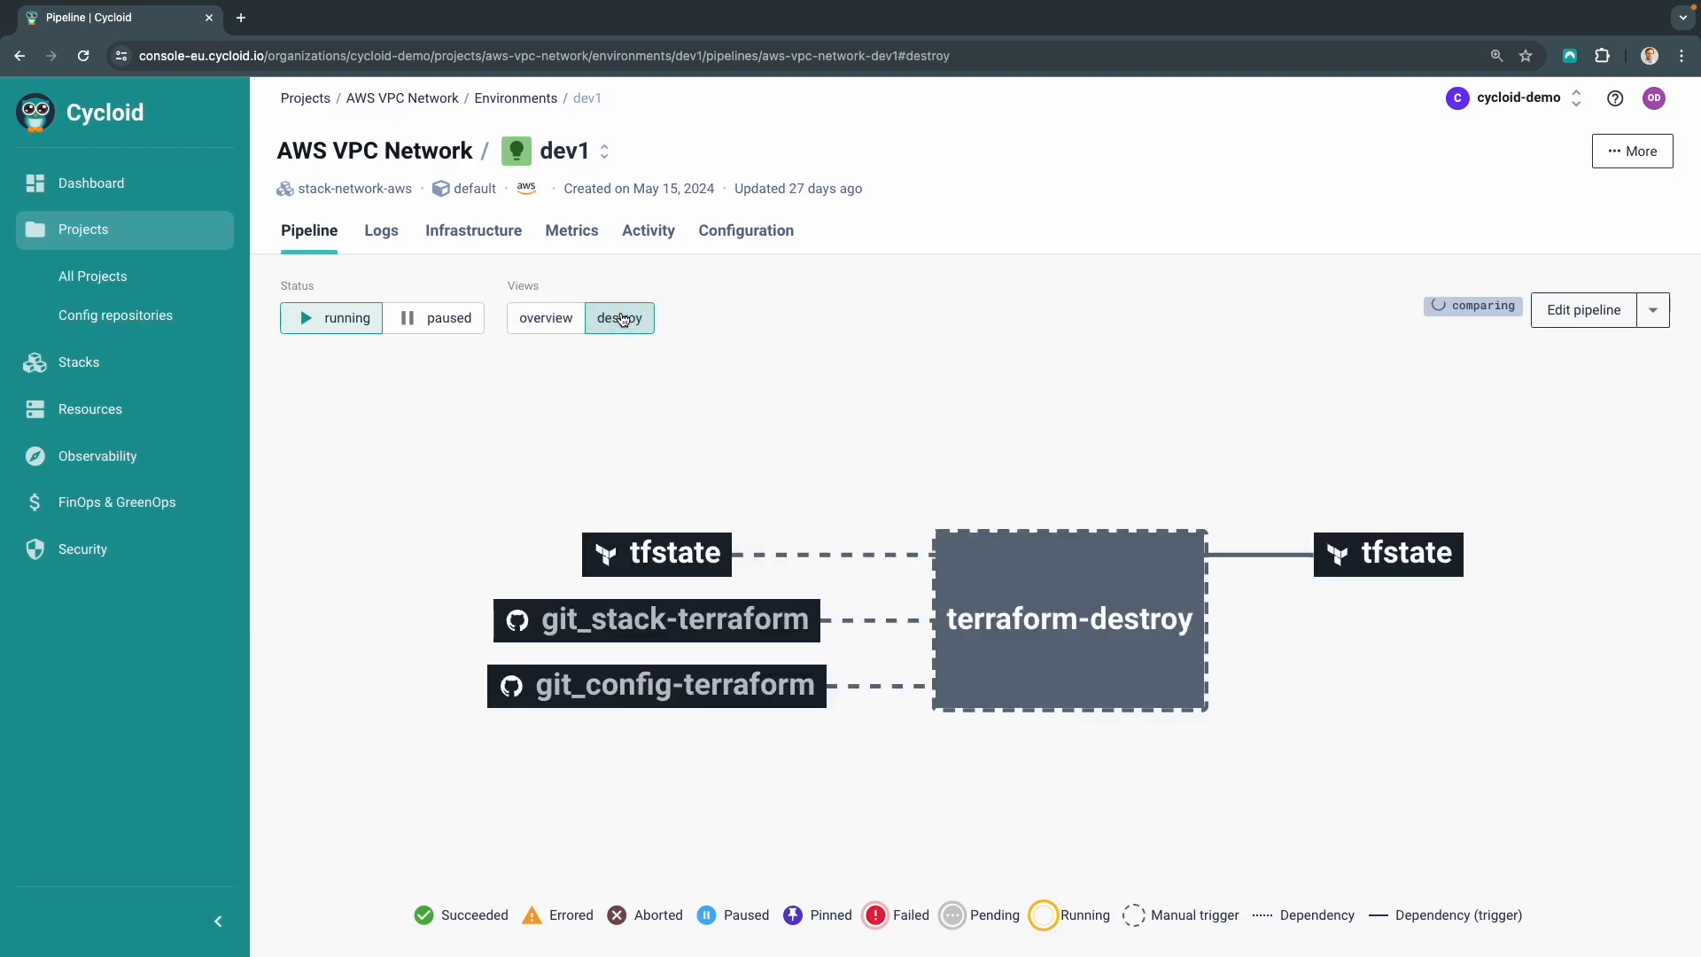
click(592, 157)
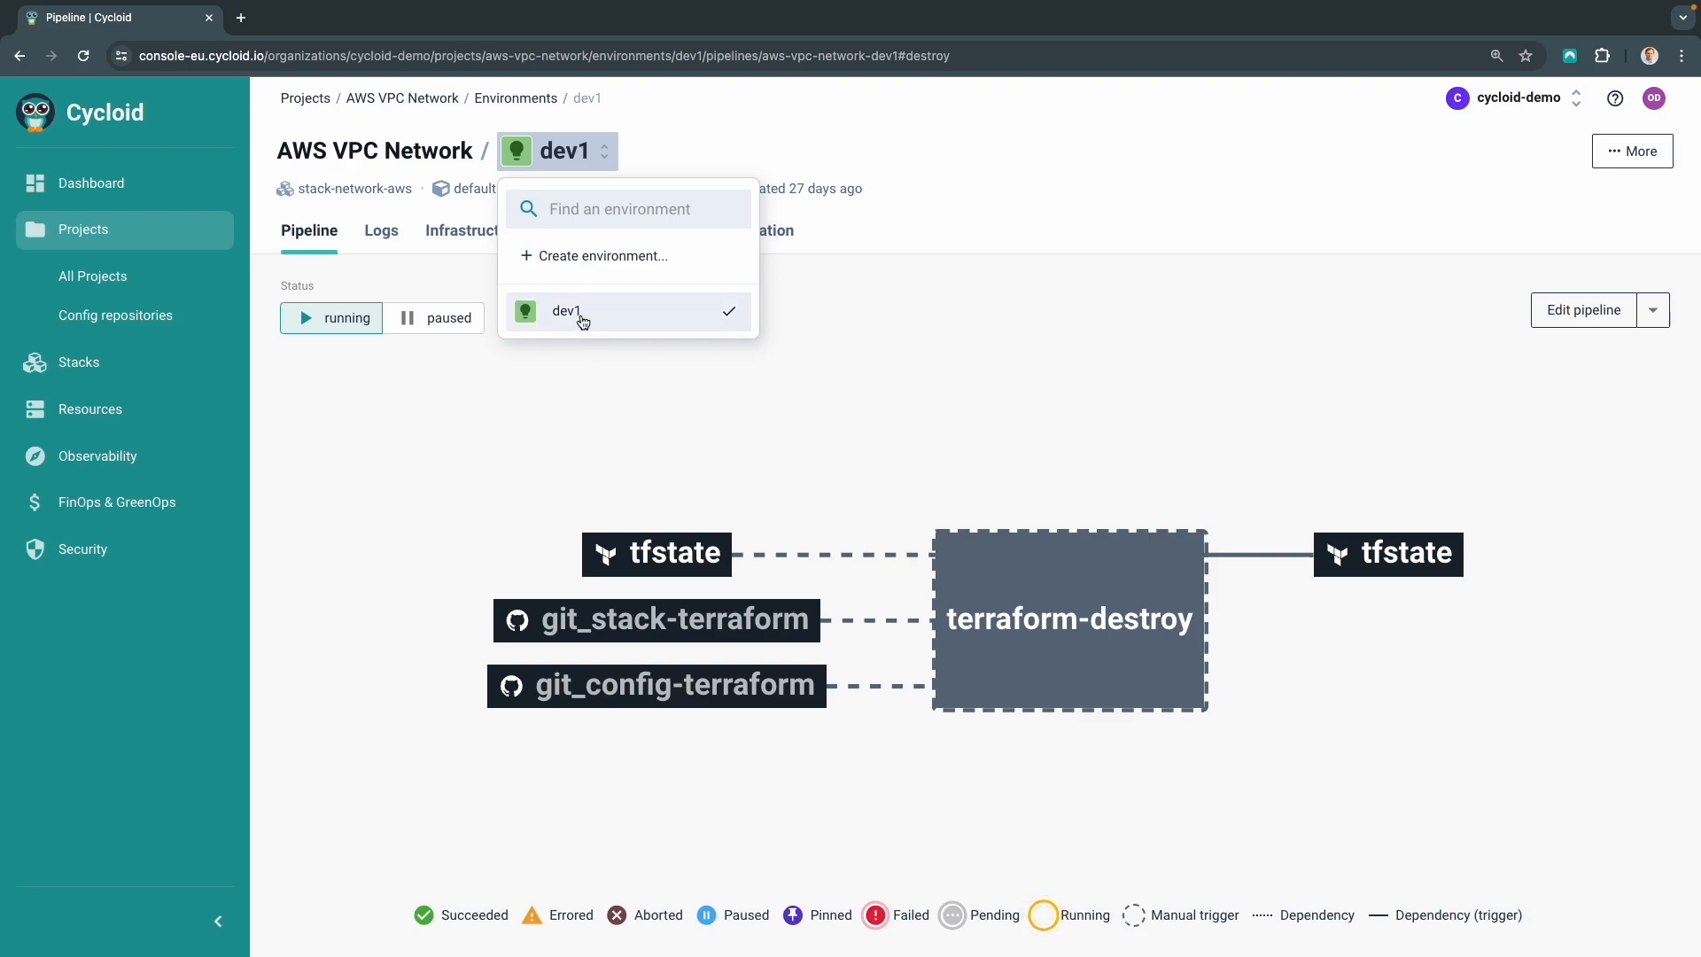
click(584, 416)
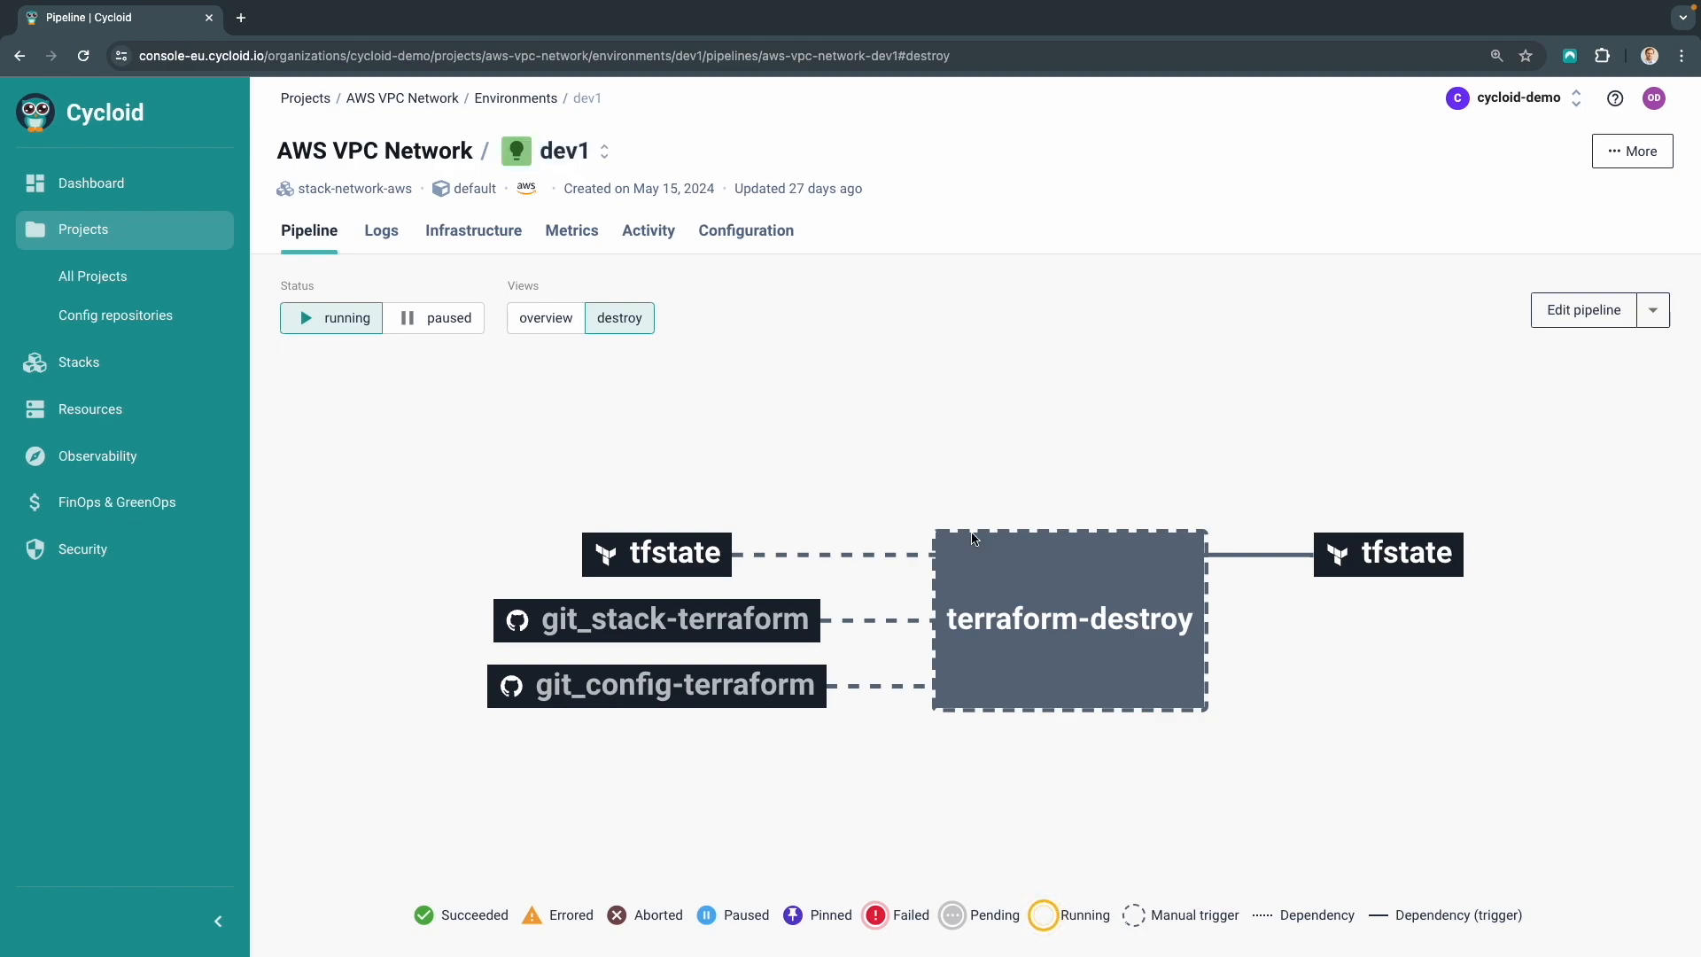
click(995, 613)
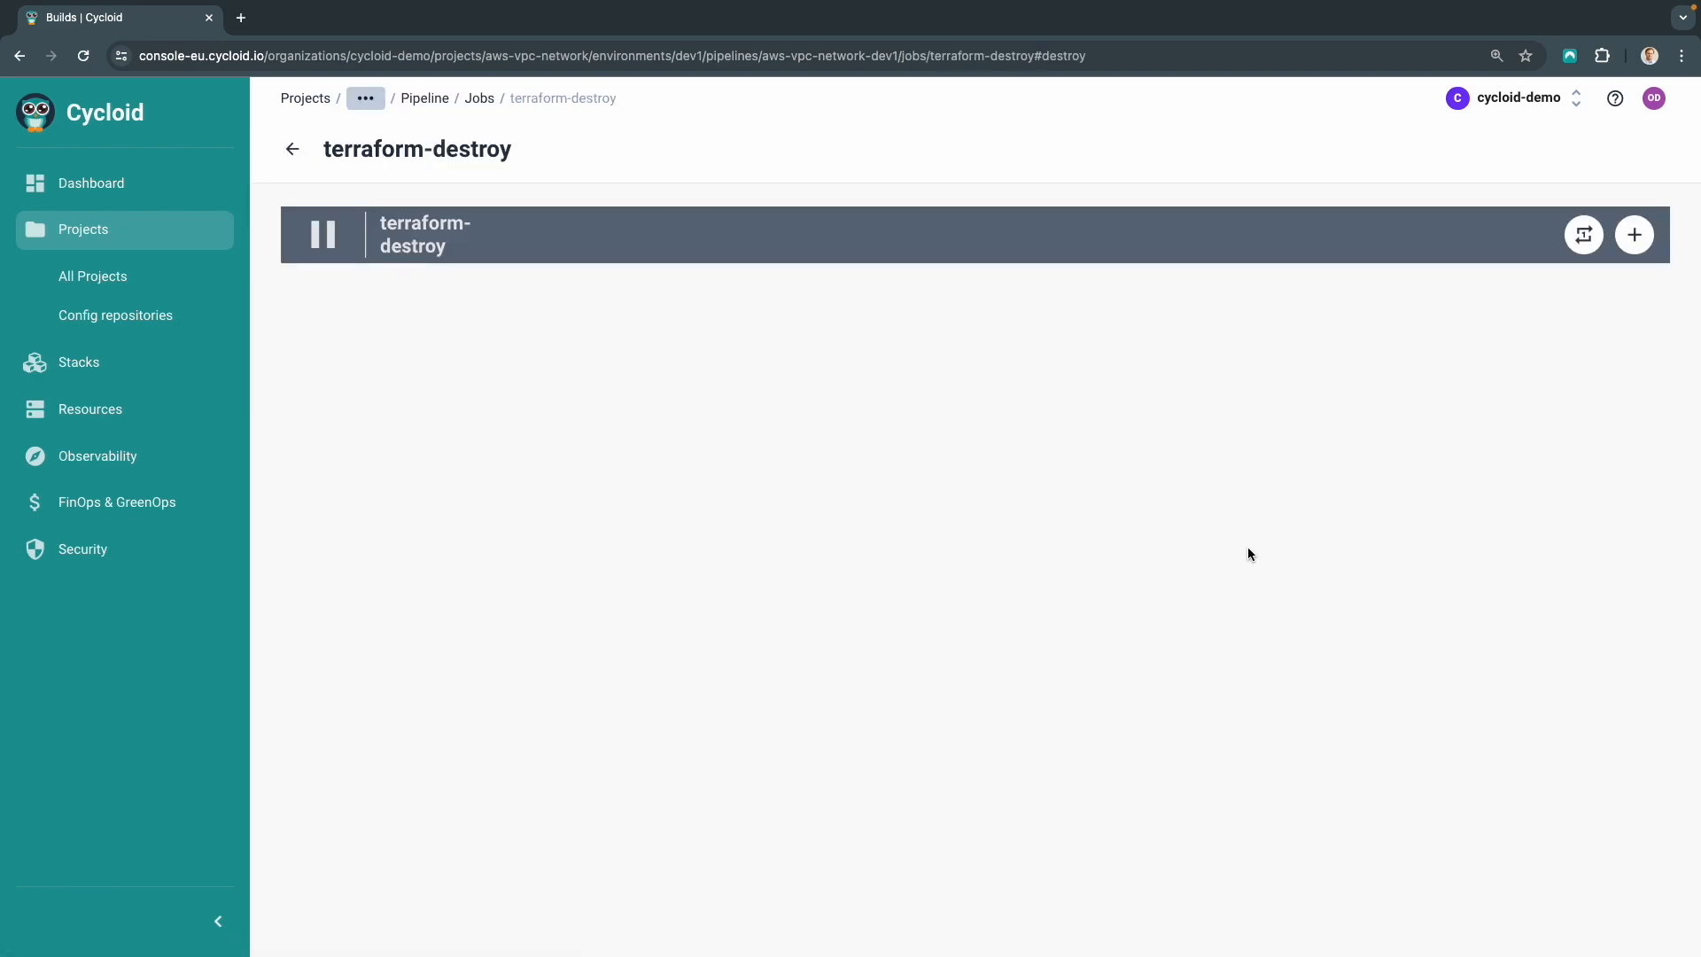
click(1634, 236)
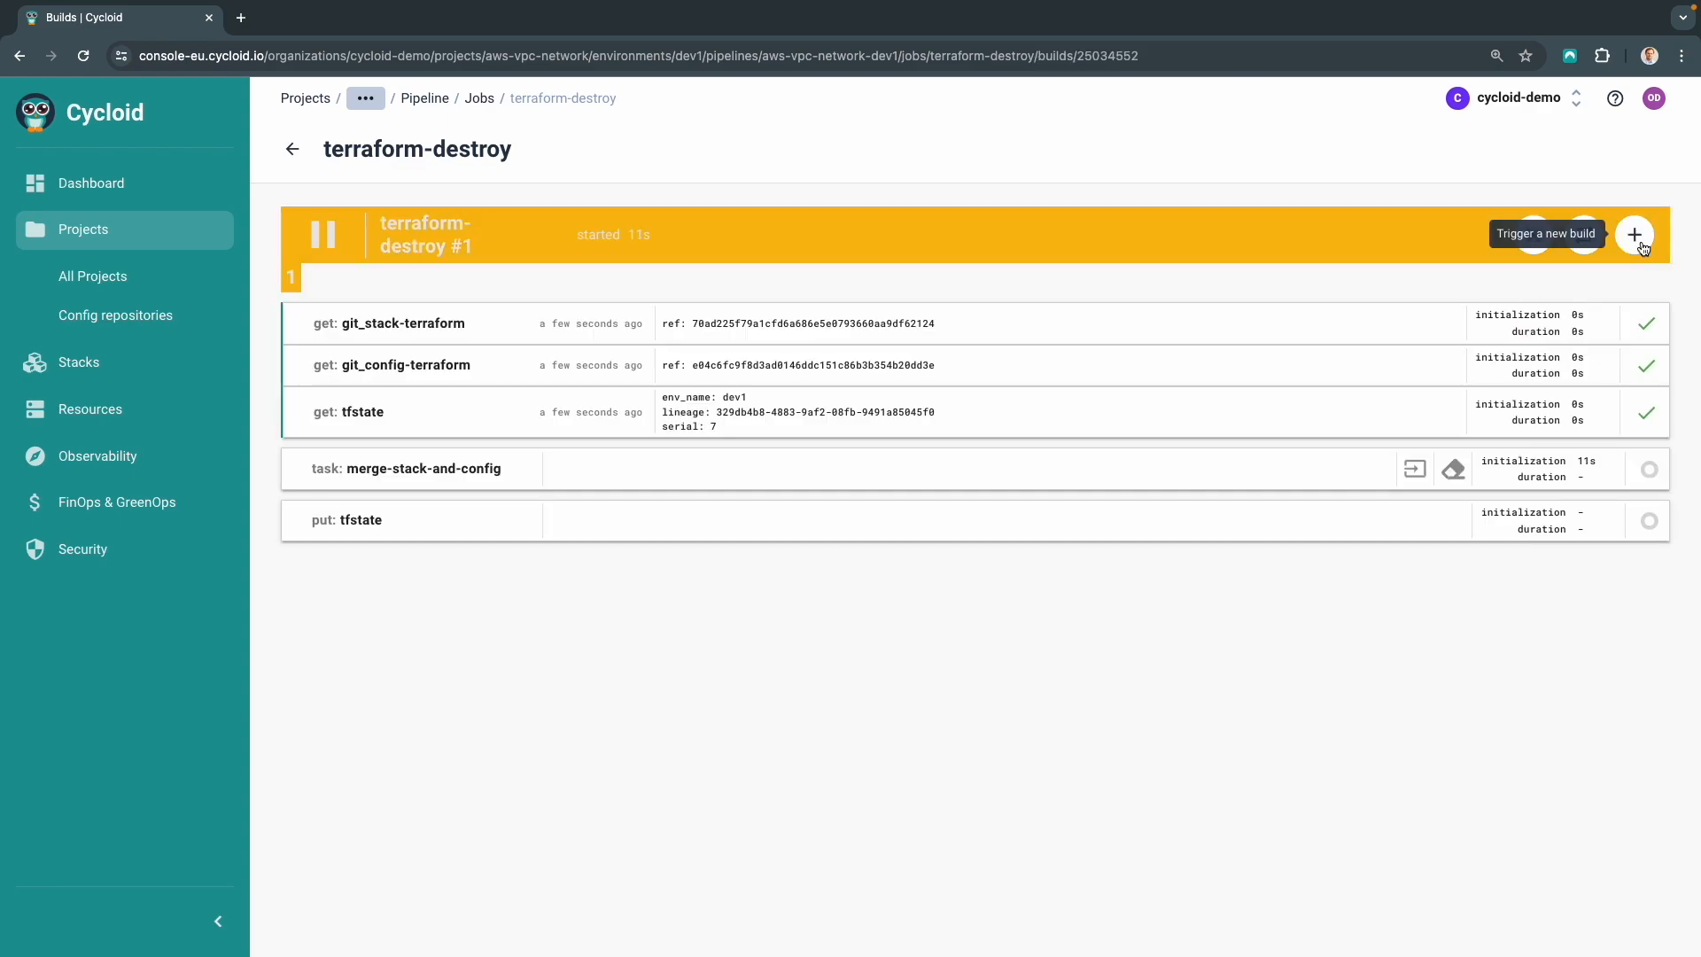
Expand the tfstate output of the terraform-destroy build and review its log through to the end
click(1236, 520)
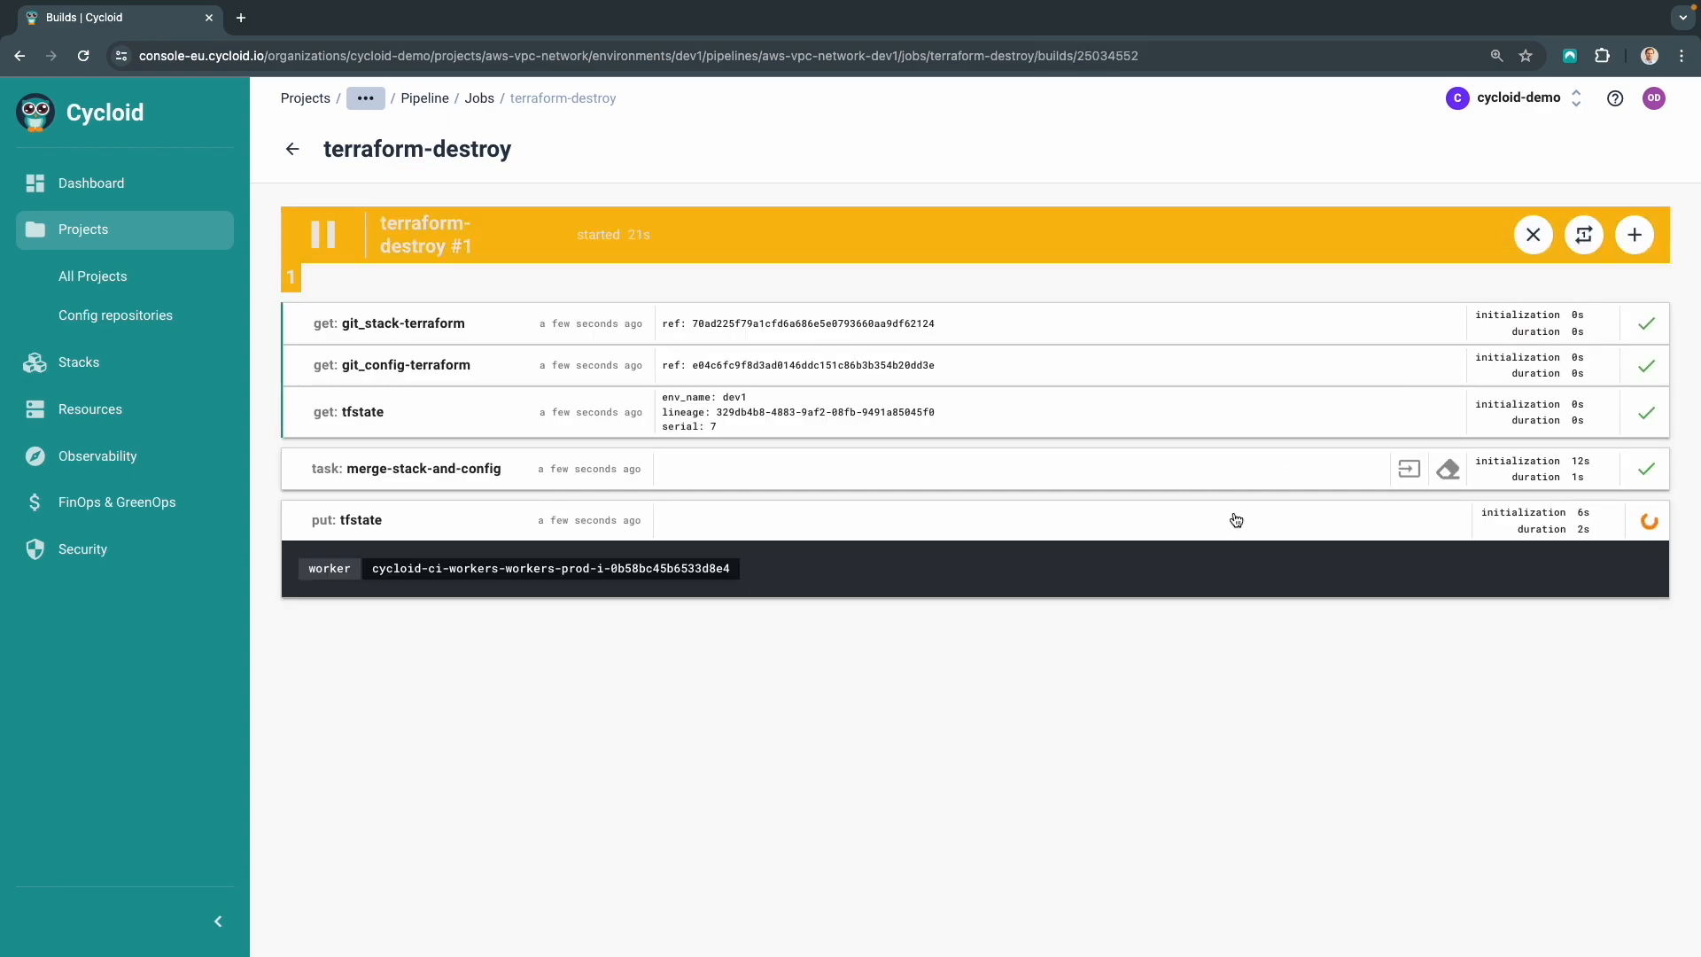
scroll(1235, 520, down, 4)
scroll(911, 669, down, 20)
scroll(910, 669, down, 8)
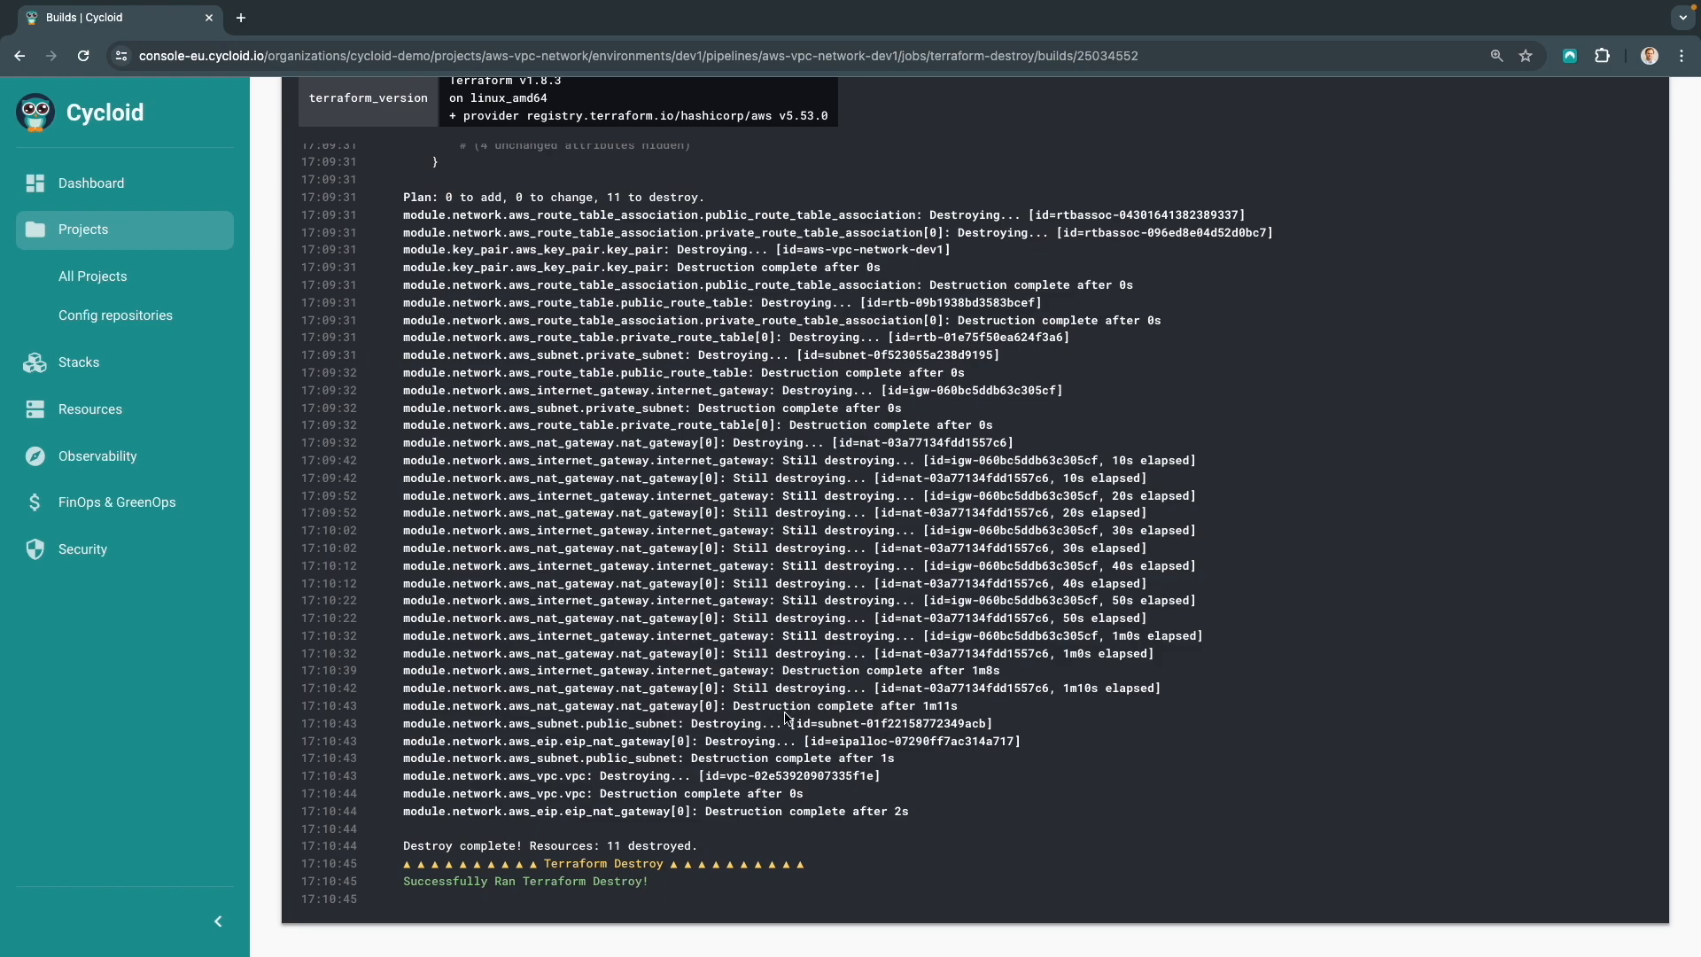
scroll(785, 718, up, 20)
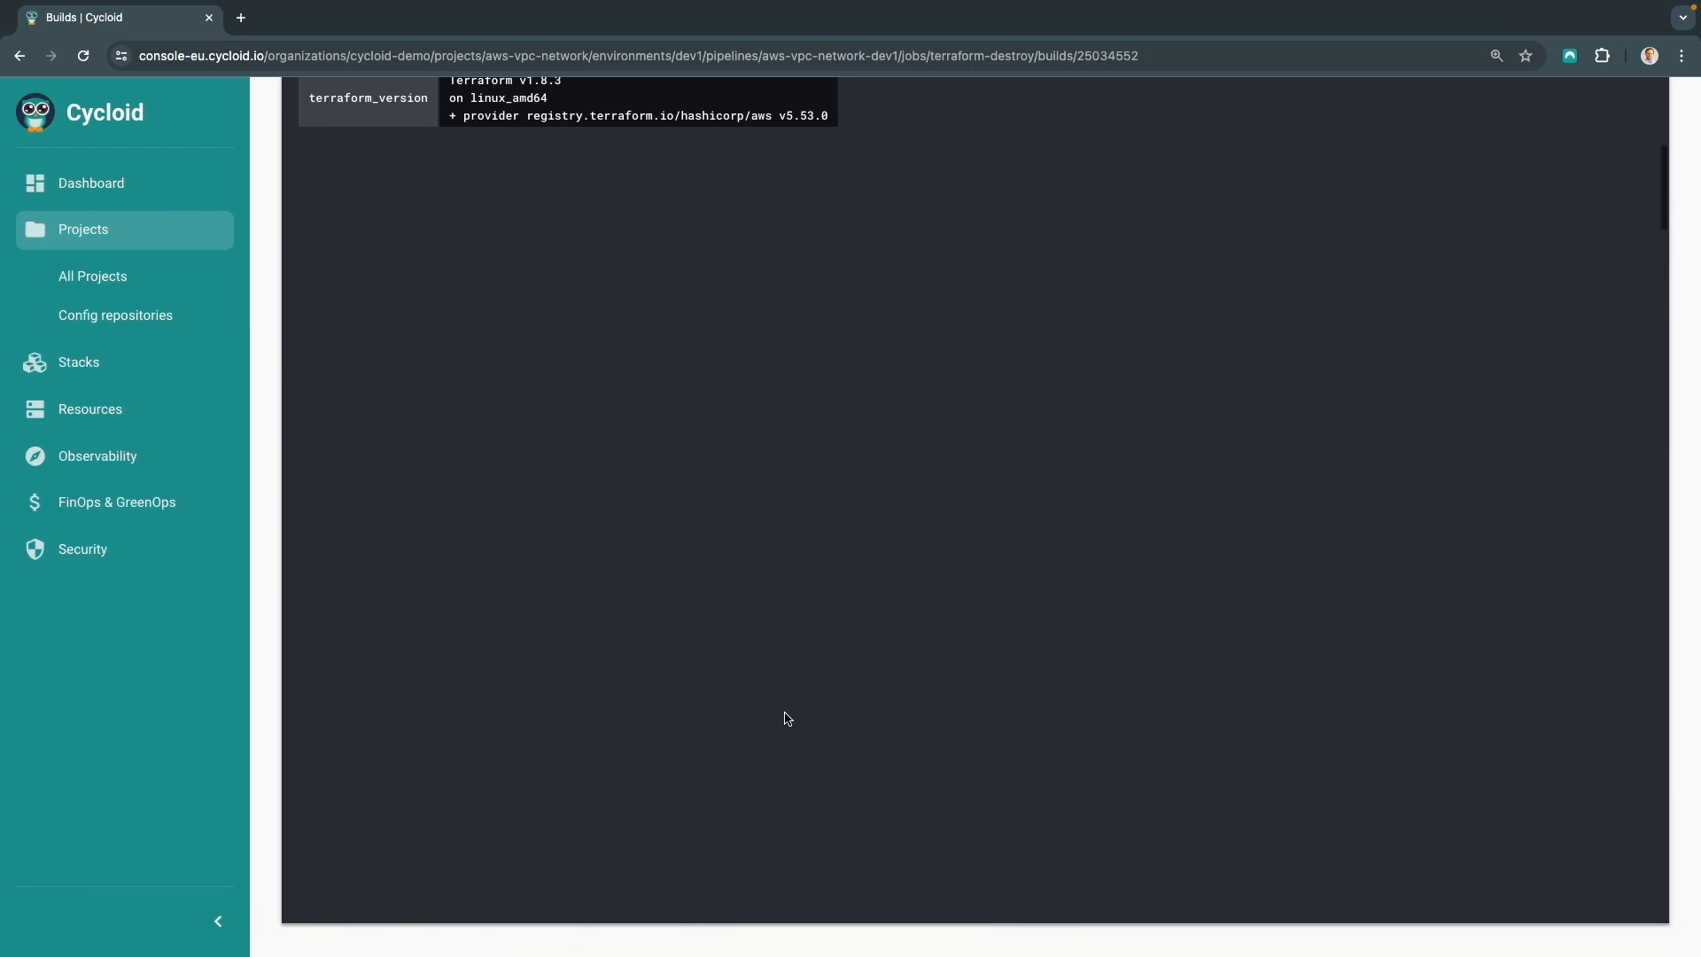
Check the unfiltered resource inventory for any remaining aws-vpc-network resources
click(89, 409)
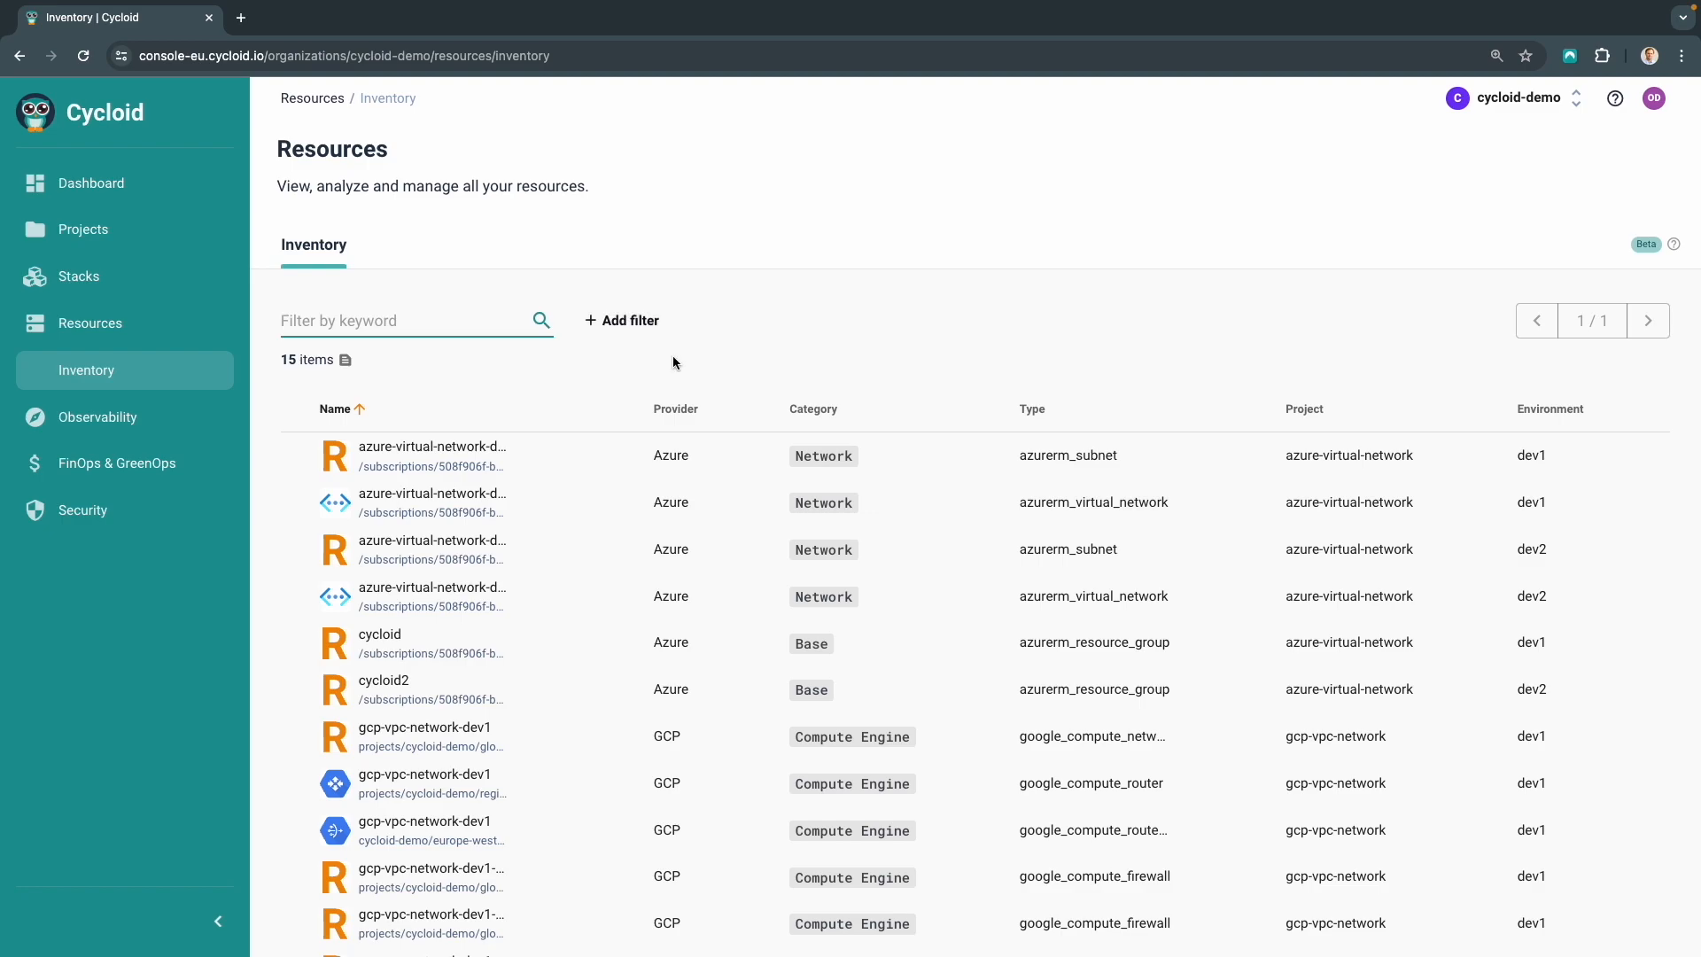
scroll(672, 361, down, 3)
scroll(693, 559, up, 2)
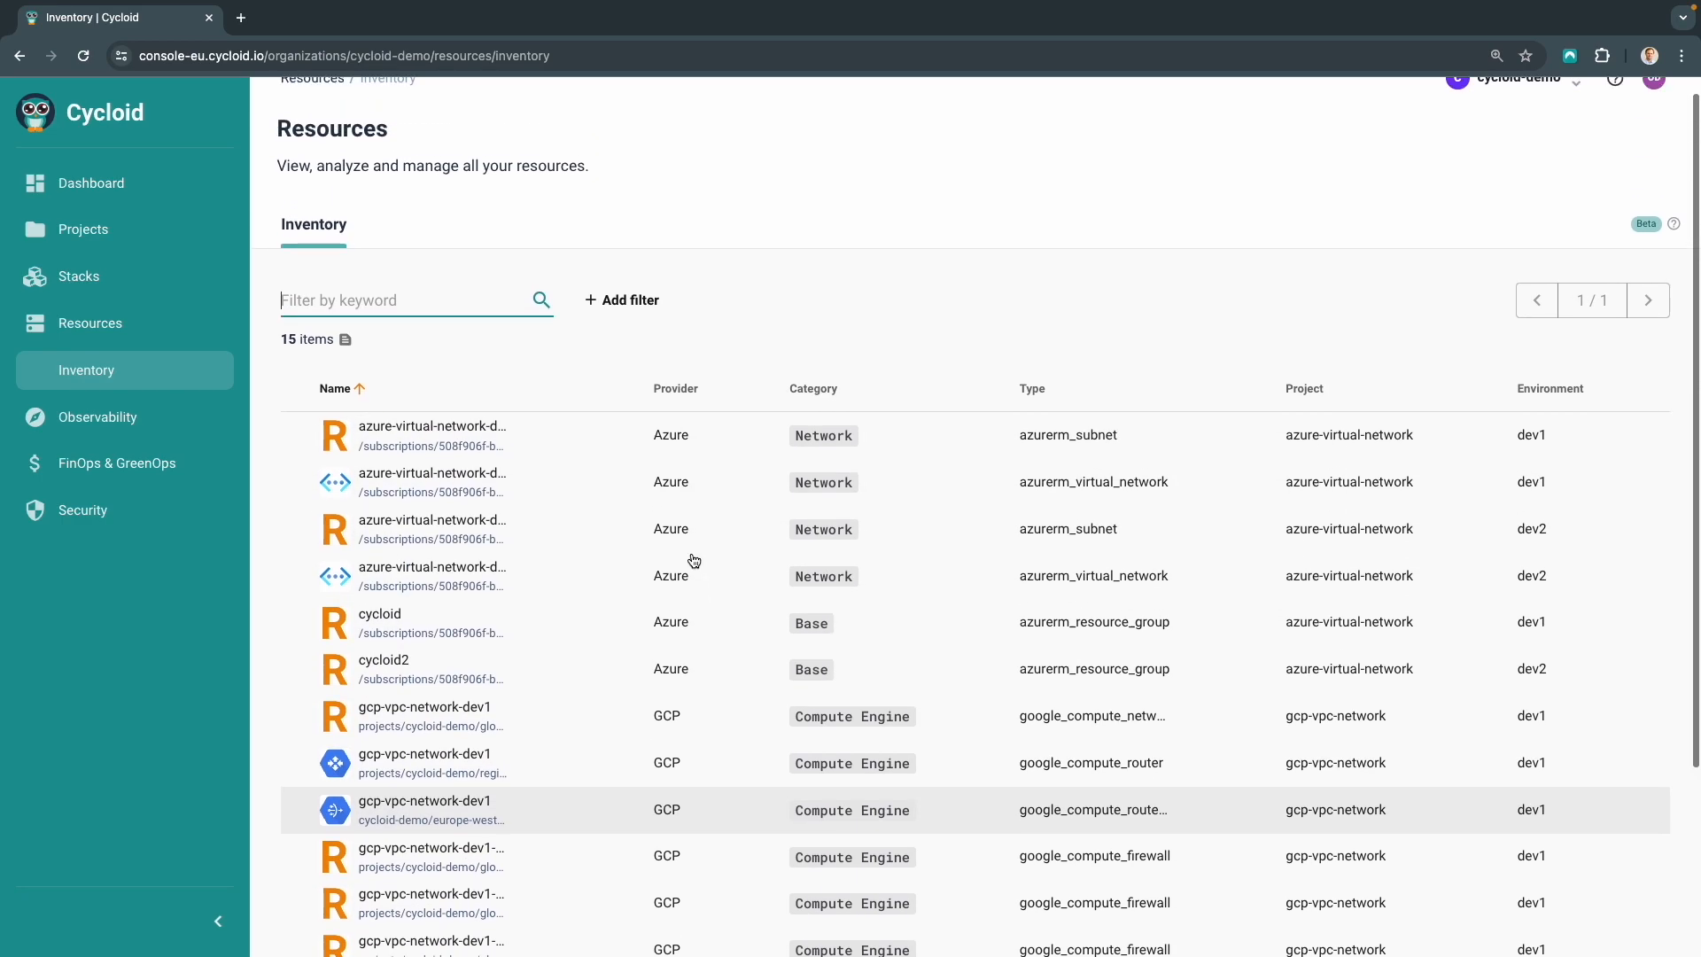
scroll(694, 559, up, 1)
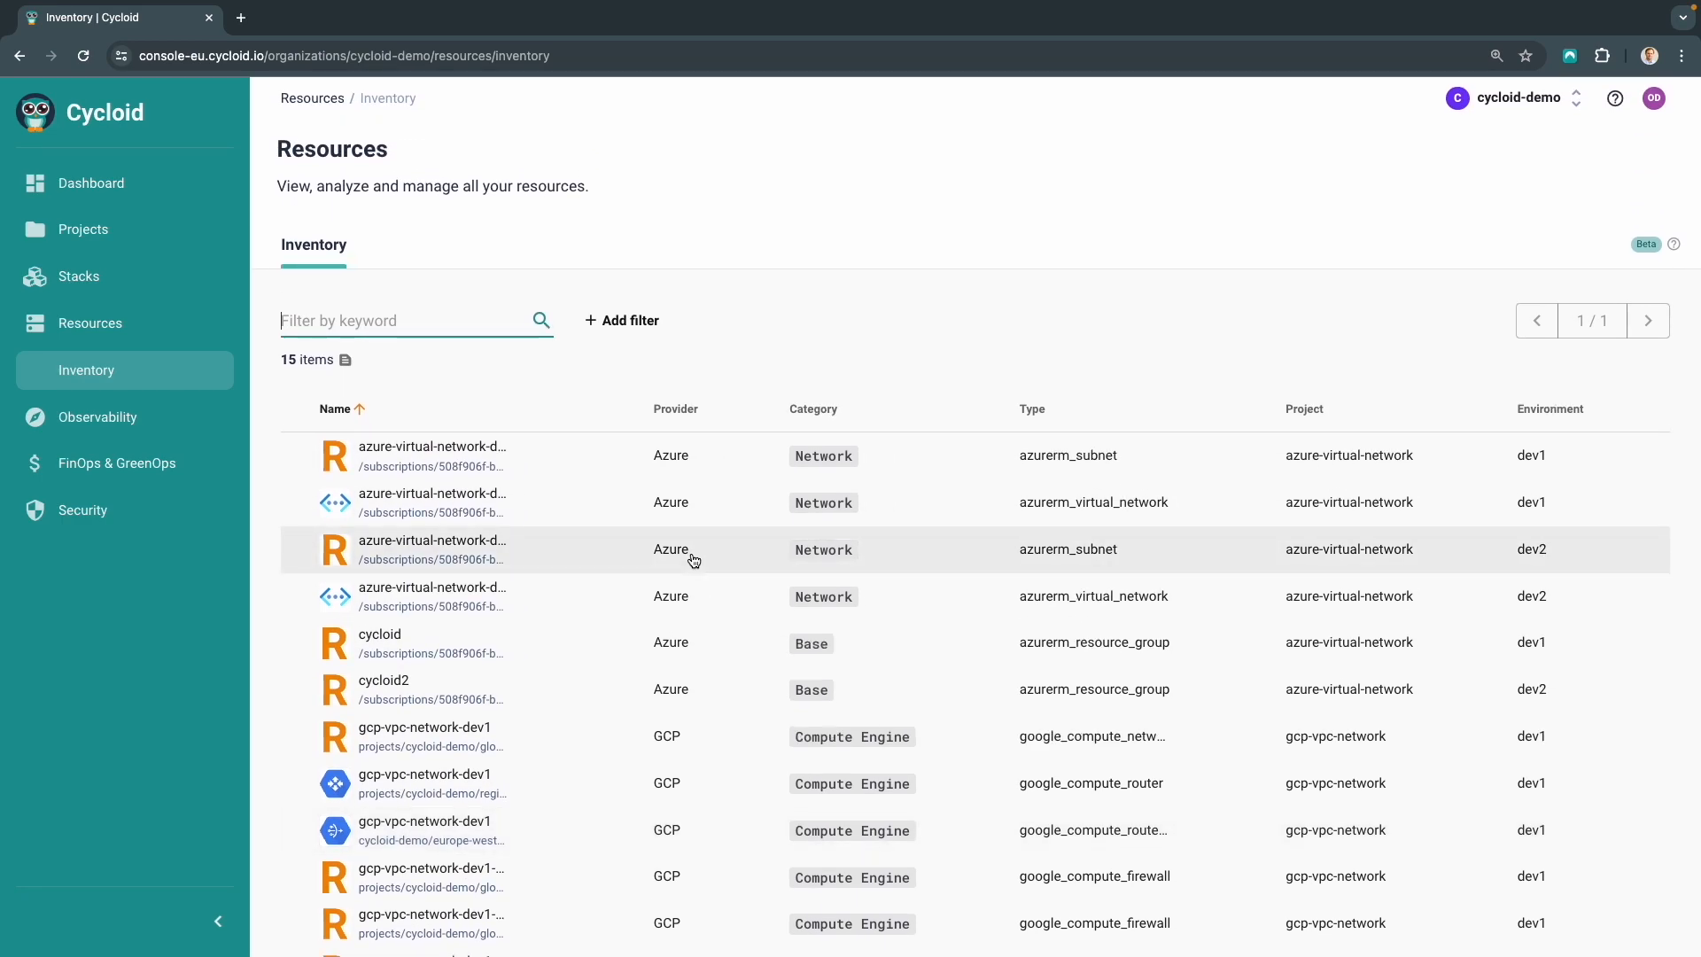